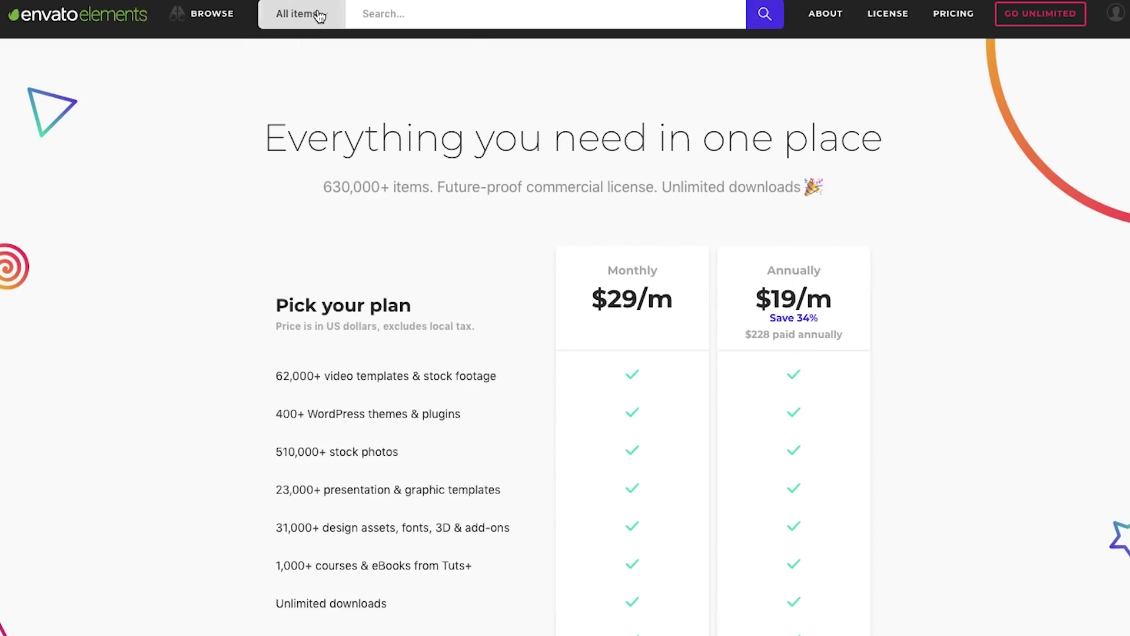
# Search the Envato Elements video templates for "logo reveal" and browse the resulting templates.
pyautogui.click(322, 15)
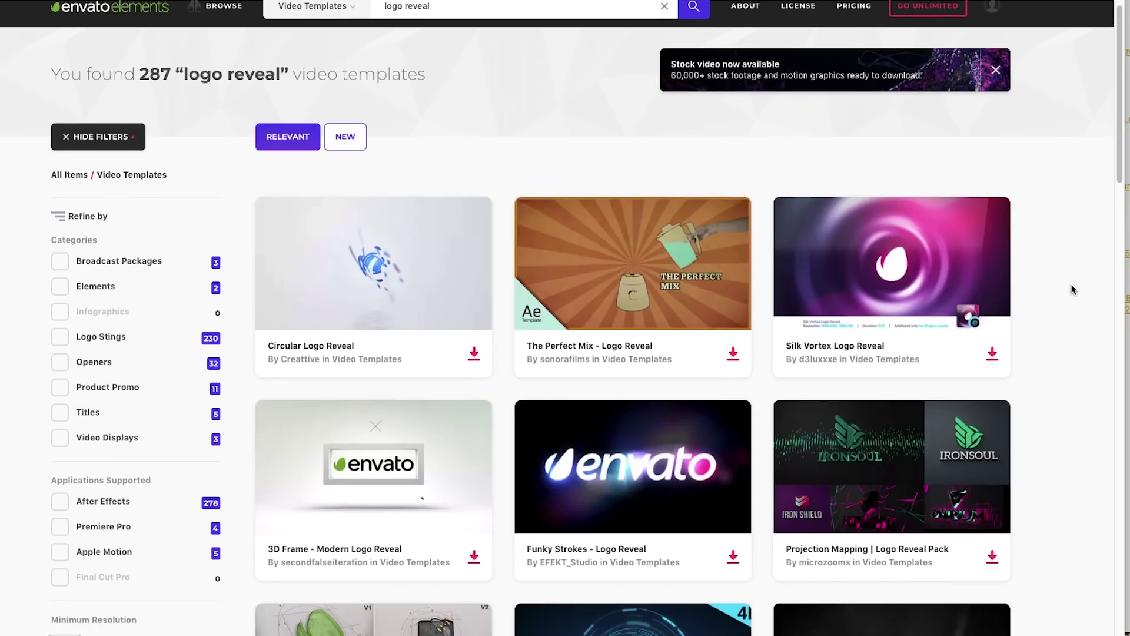
pyautogui.scroll(-2, 1072, 287)
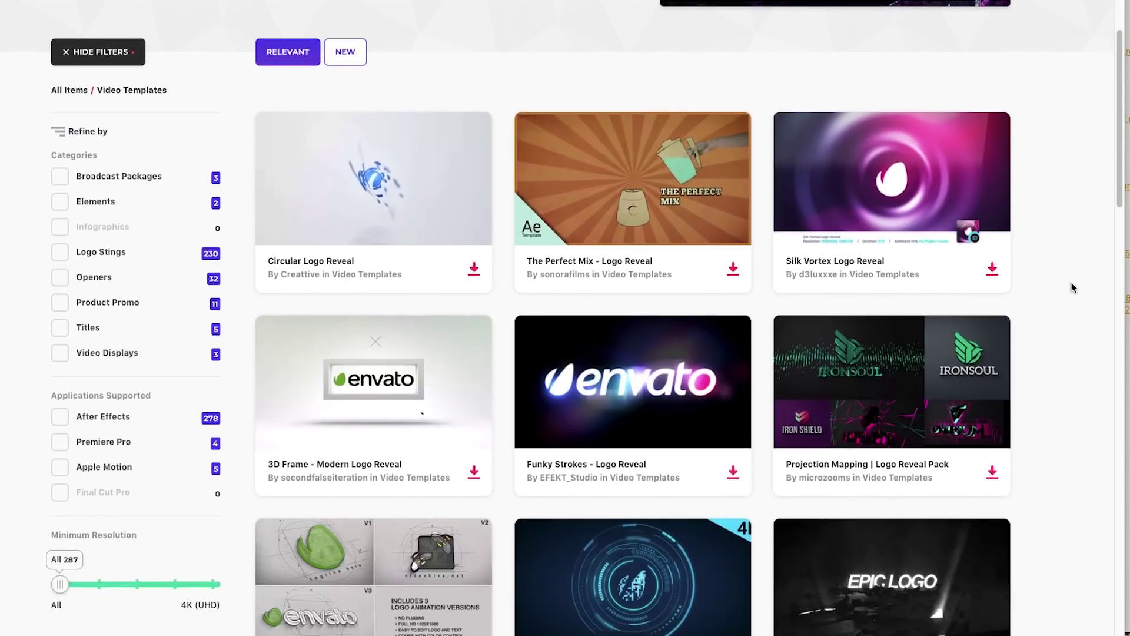
pyautogui.scroll(-2, 1071, 285)
pyautogui.scroll(-10, 1071, 285)
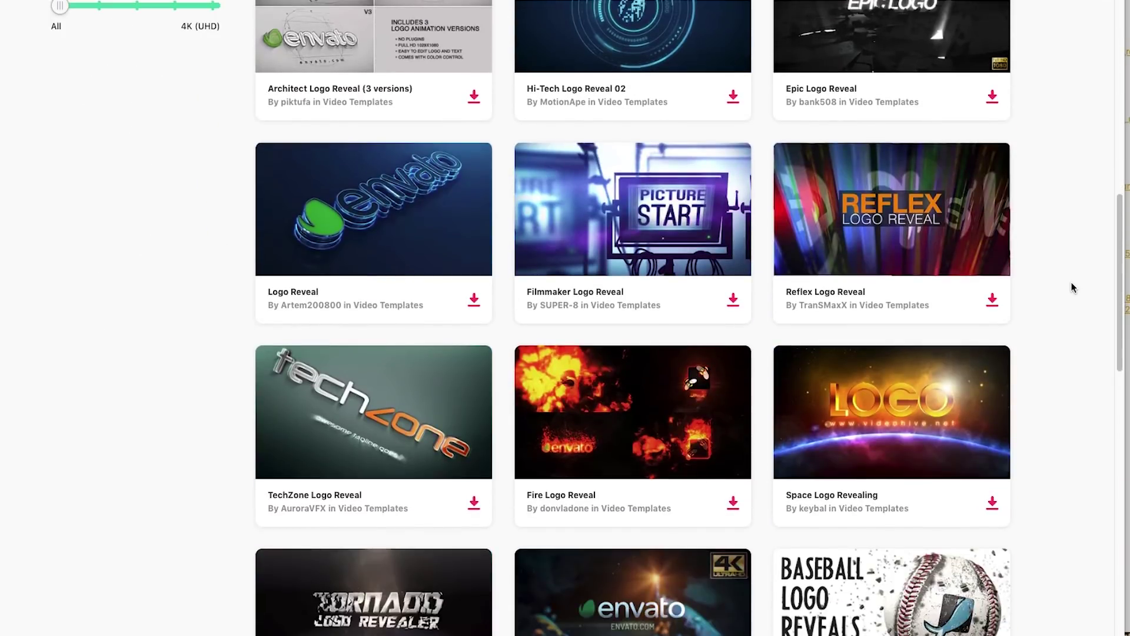
pyautogui.scroll(-8, 1071, 287)
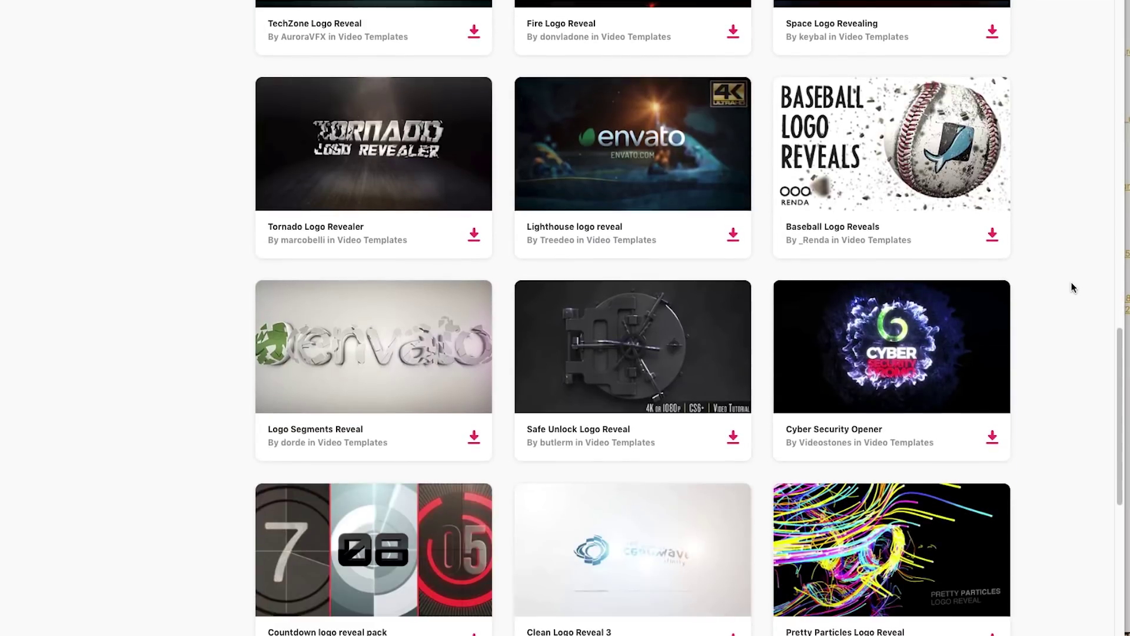
pyautogui.scroll(-4, 1072, 287)
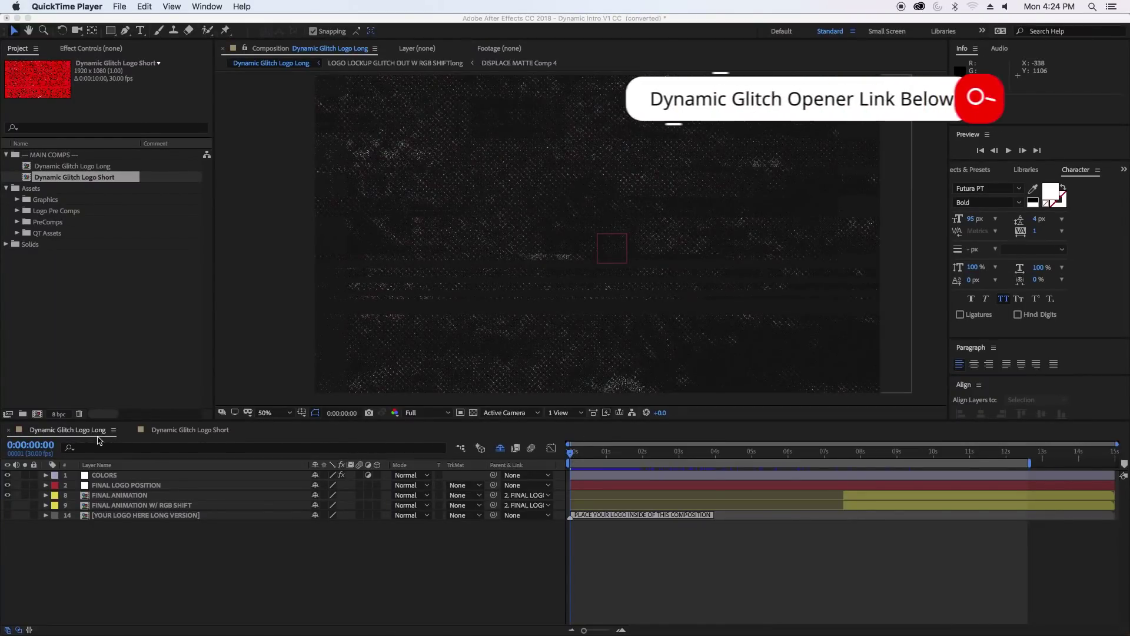
# Compare the Dynamic Glitch Logo Long and Dynamic Glitch Logo Short compositions in After Effects.
pyautogui.click(50, 157)
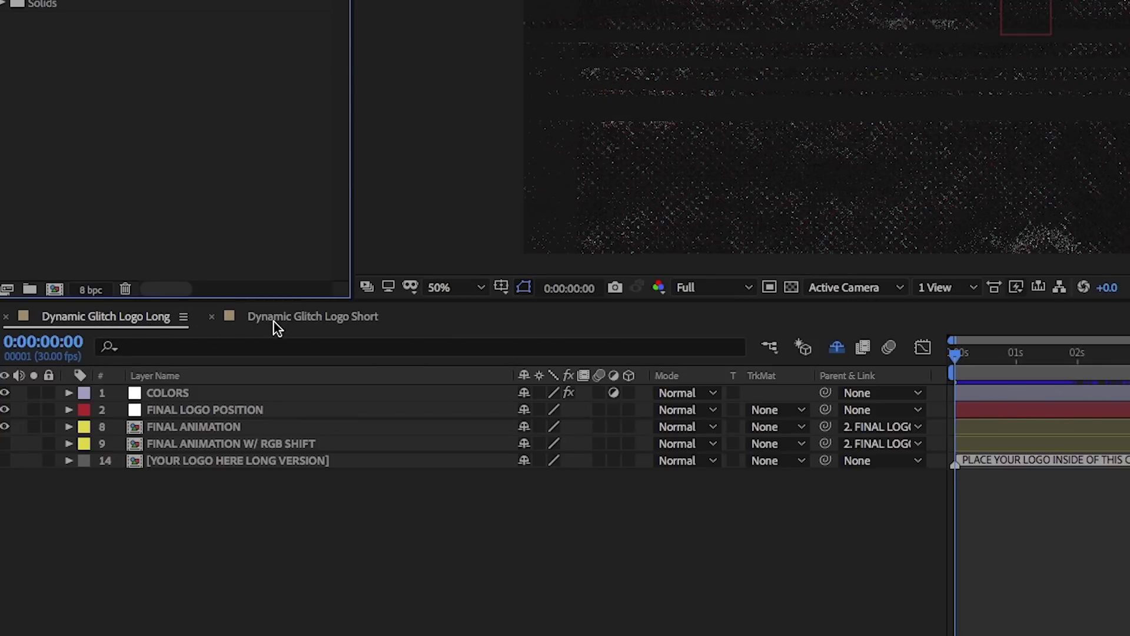
pyautogui.click(346, 322)
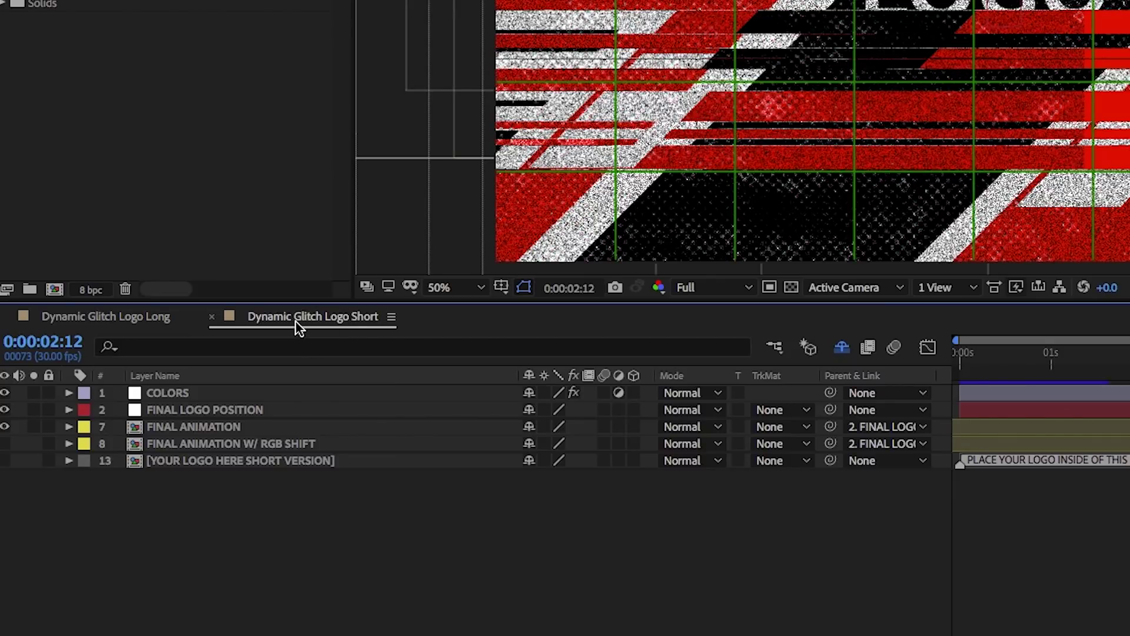
pyautogui.click(147, 322)
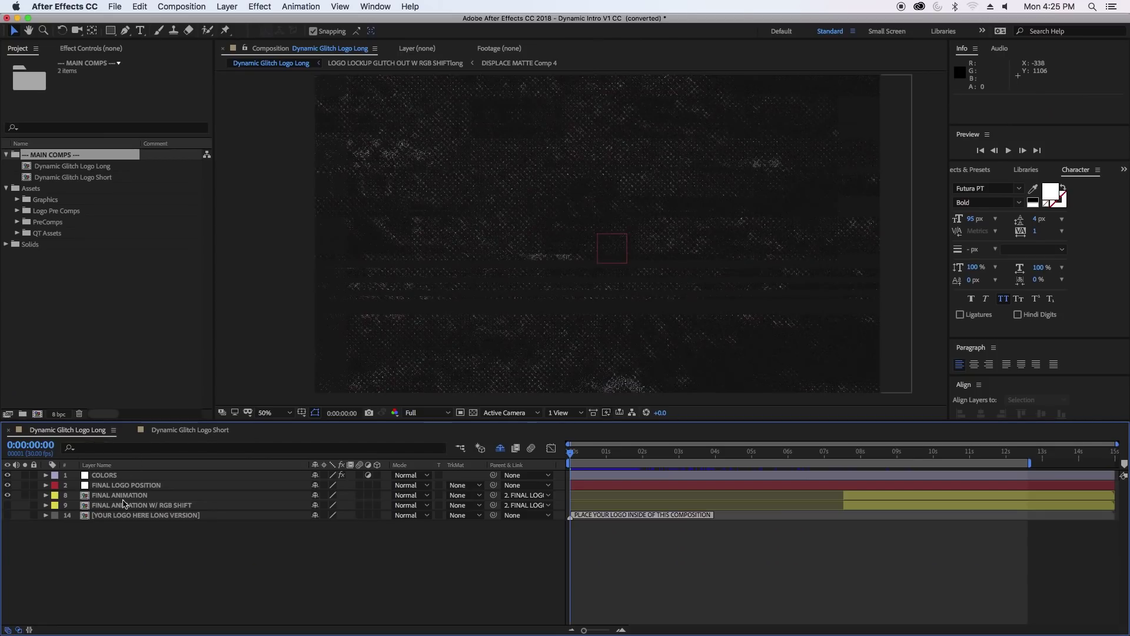
# Go to 0:00:09:21 in the long composition and open its YOUR LOGO HERE LONG VERSION placeholder composition.
pyautogui.click(827, 456)
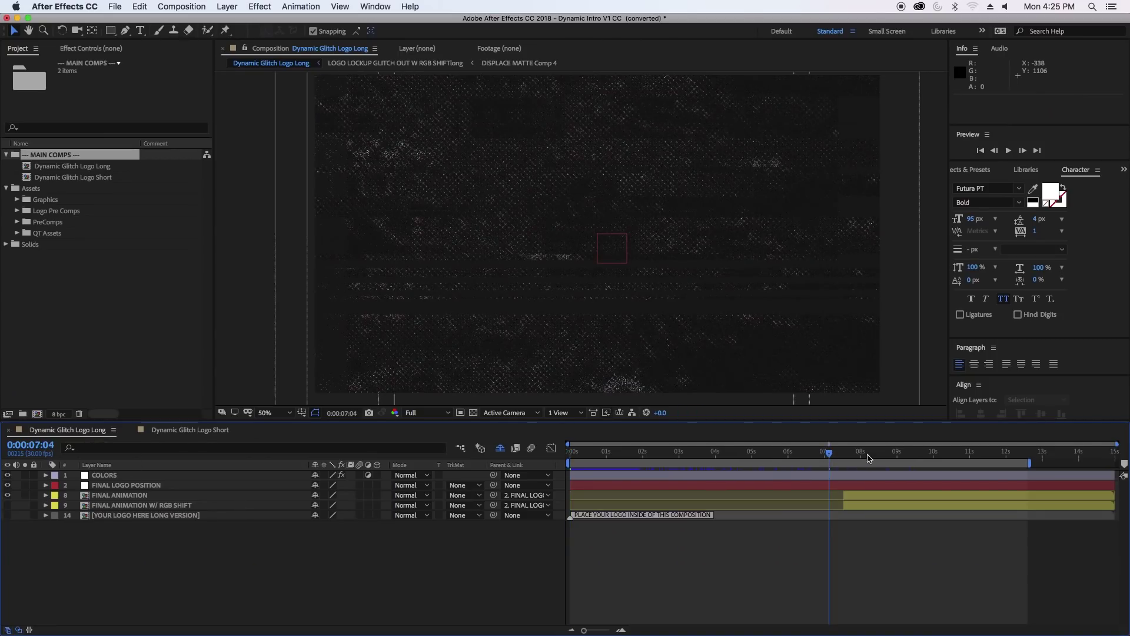
pyautogui.click(922, 455)
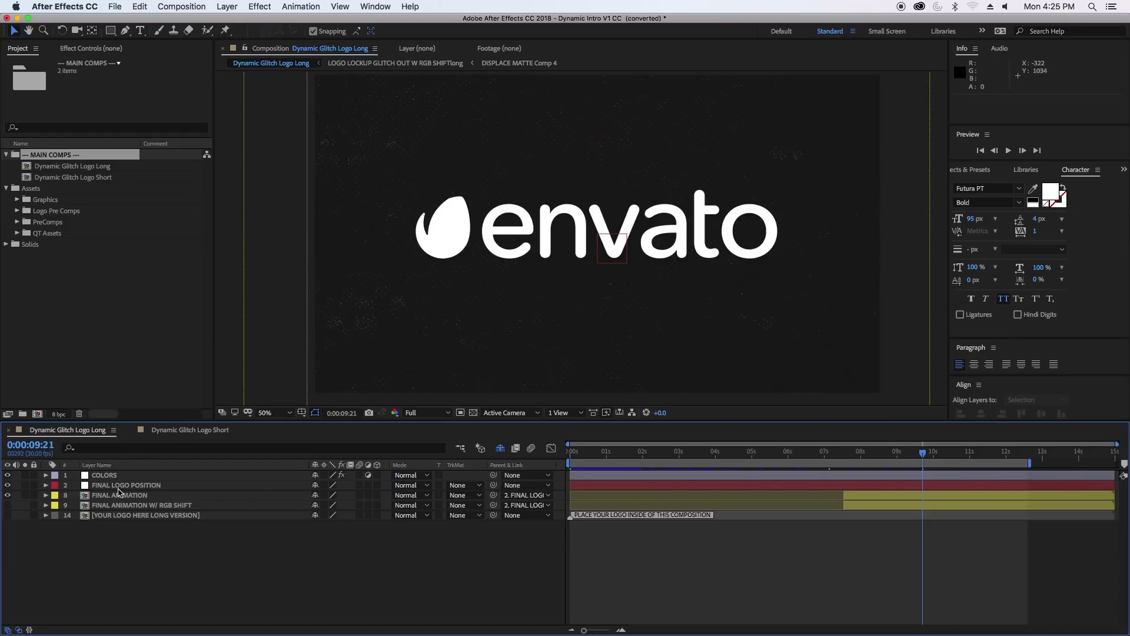
pyautogui.click(112, 516)
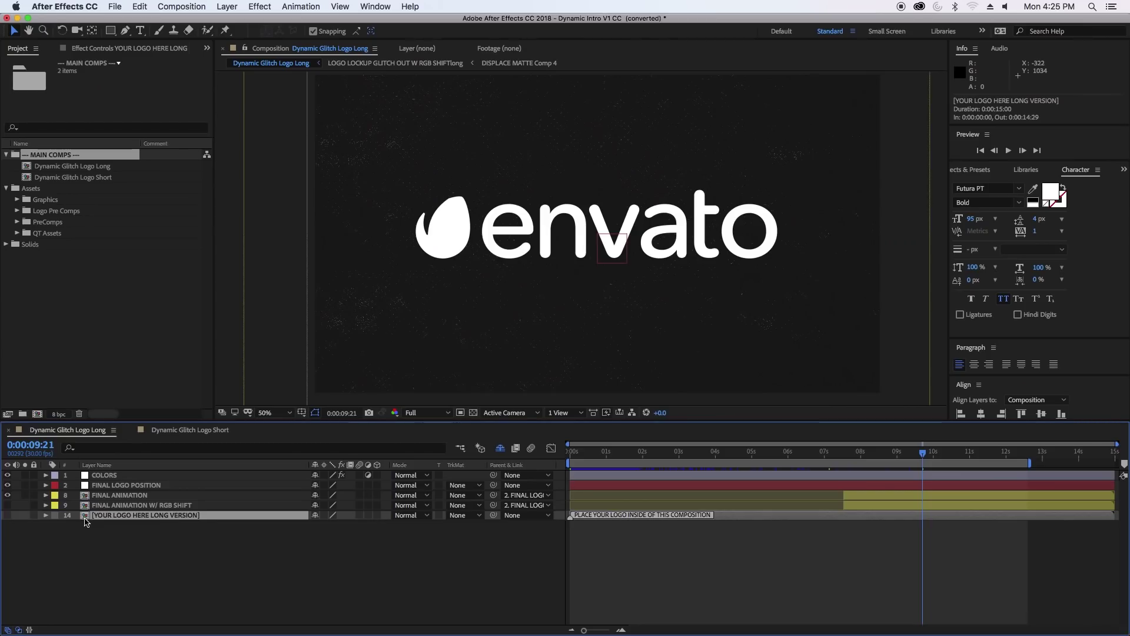
pyautogui.doubleClick(85, 517)
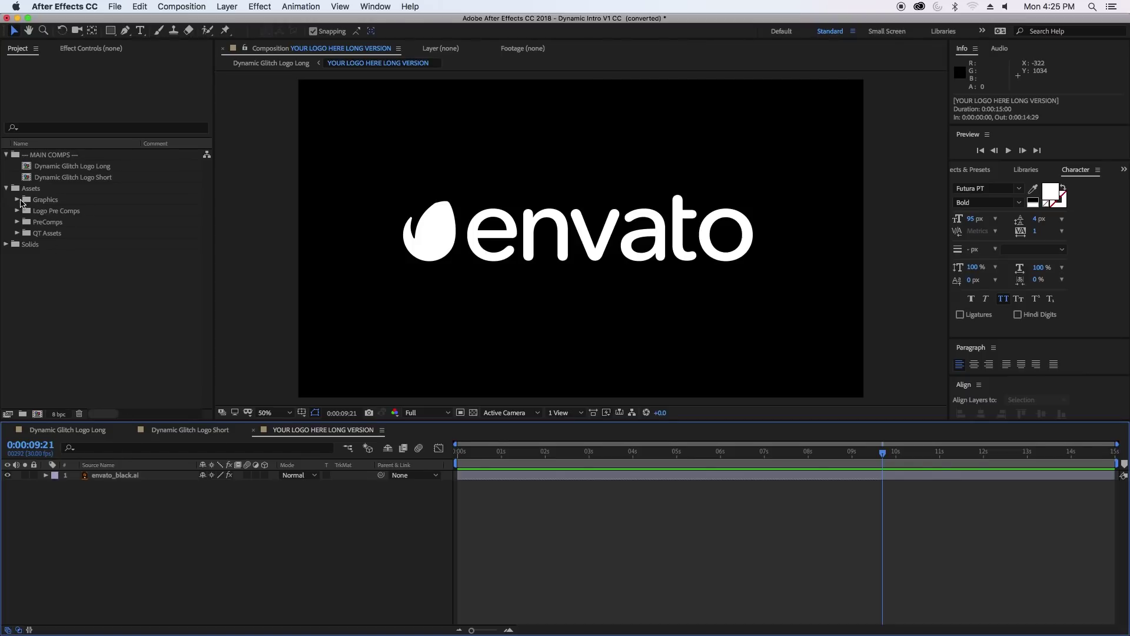
# Import gal-logo.jpg into the Graphics folder under Assets and add it above envato_black.ai in the placeholder composition.
pyautogui.click(28, 189)
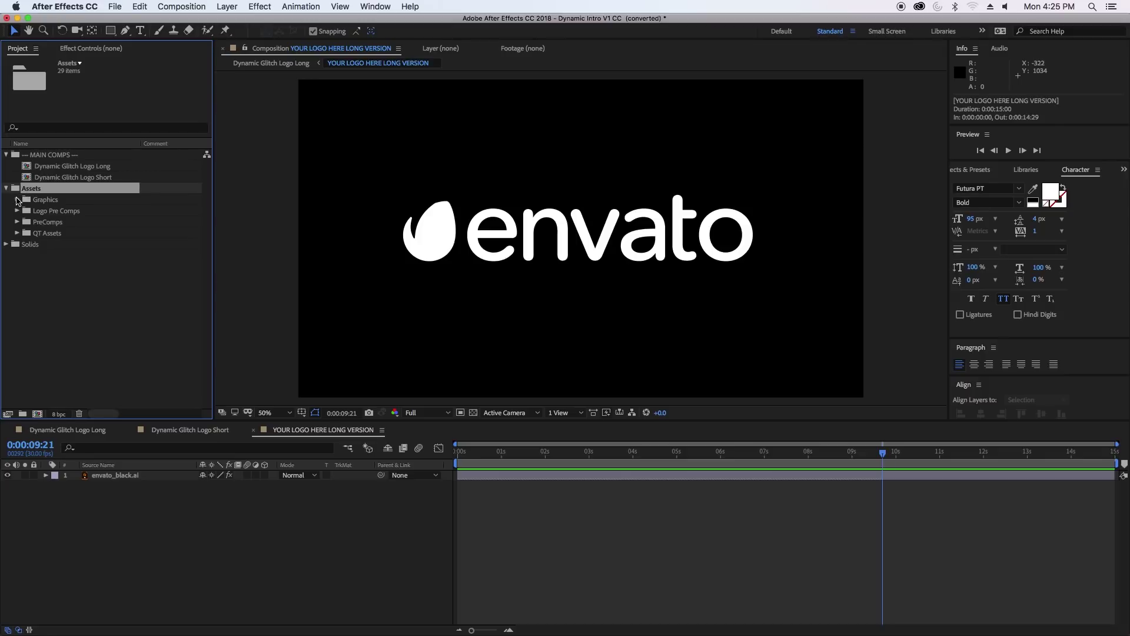
pyautogui.click(17, 200)
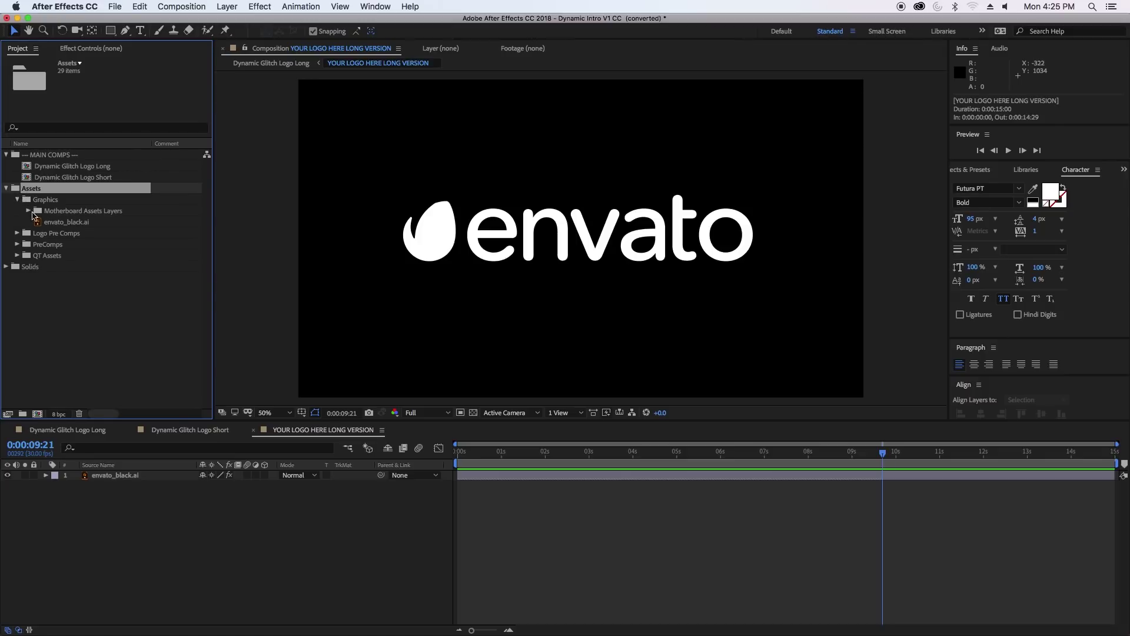
pyautogui.click(66, 620)
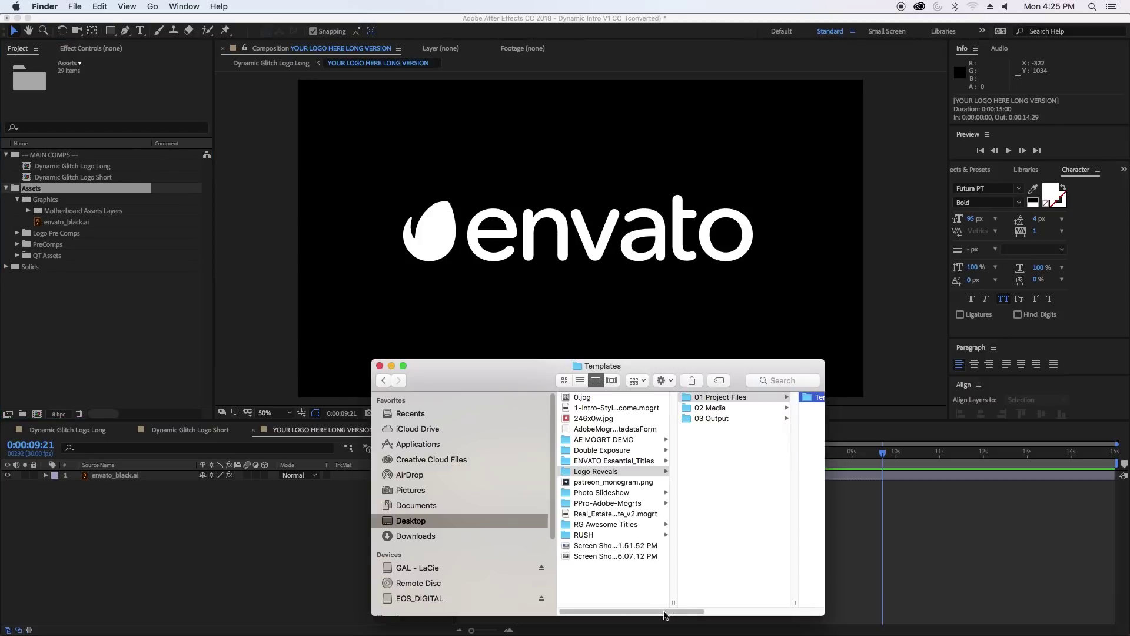
pyautogui.click(758, 408)
pyautogui.moveTo(736, 408); pyautogui.dragTo(103, 476)
# Scale down the Gal logo, place it at position 960, 490 using the safe guides, and hide the envato_black.ai layer.
pyautogui.moveTo(704, 360); pyautogui.dragTo(603, 262)
pyautogui.press("'")
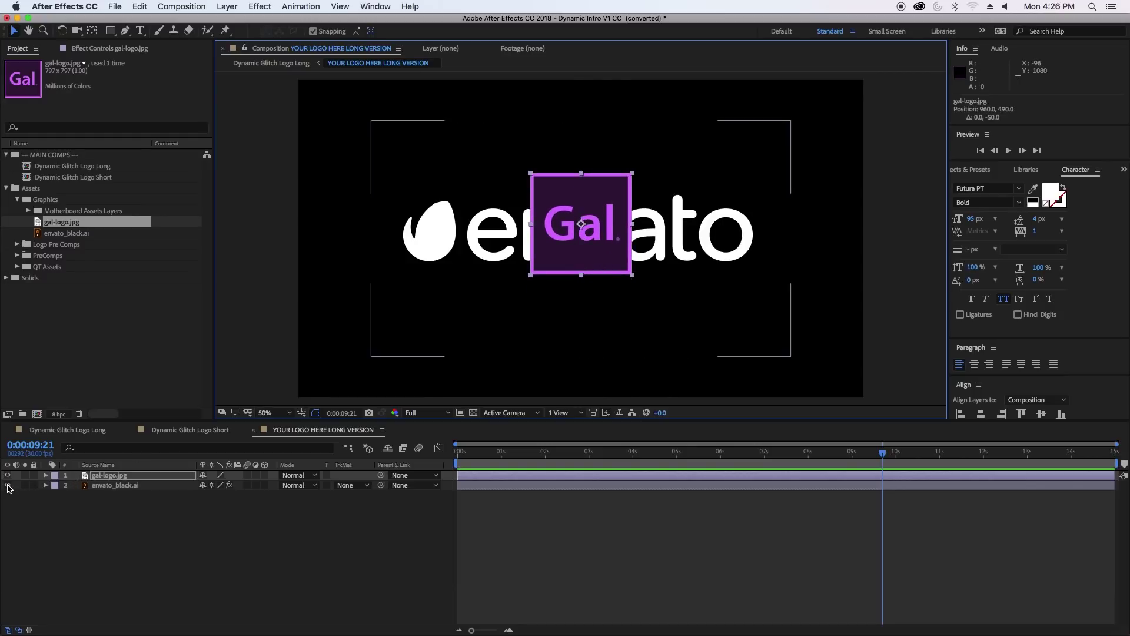
pyautogui.press("'")
pyautogui.click(7, 485)
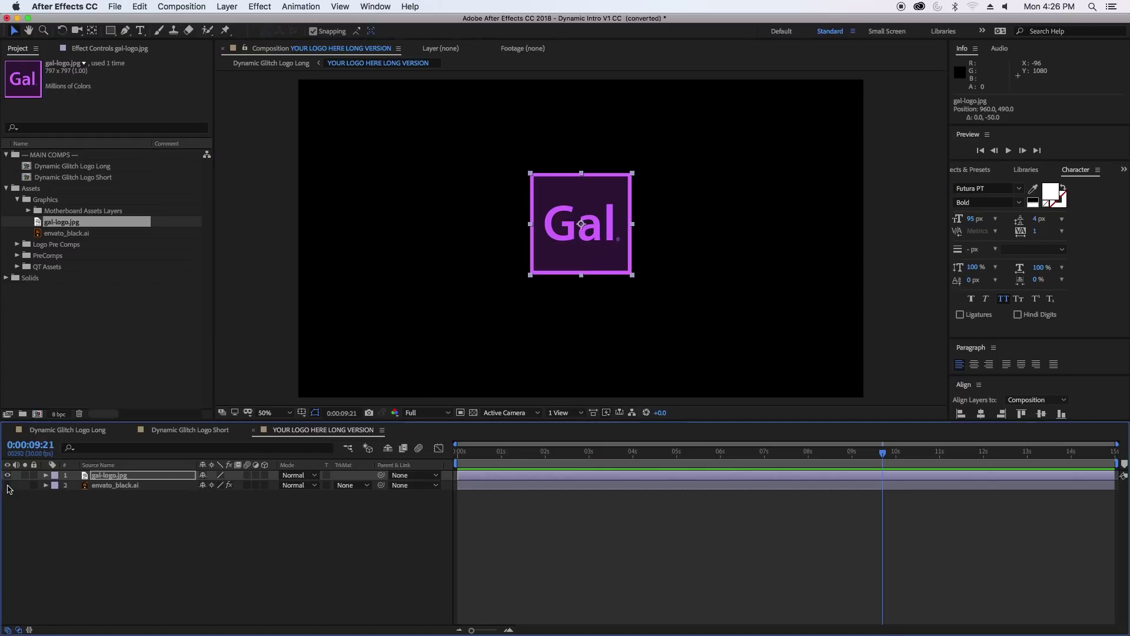
# Add a text layer reading "Premiere Gal" just below the Gal logo.
pyautogui.click(140, 30)
pyautogui.click(507, 299)
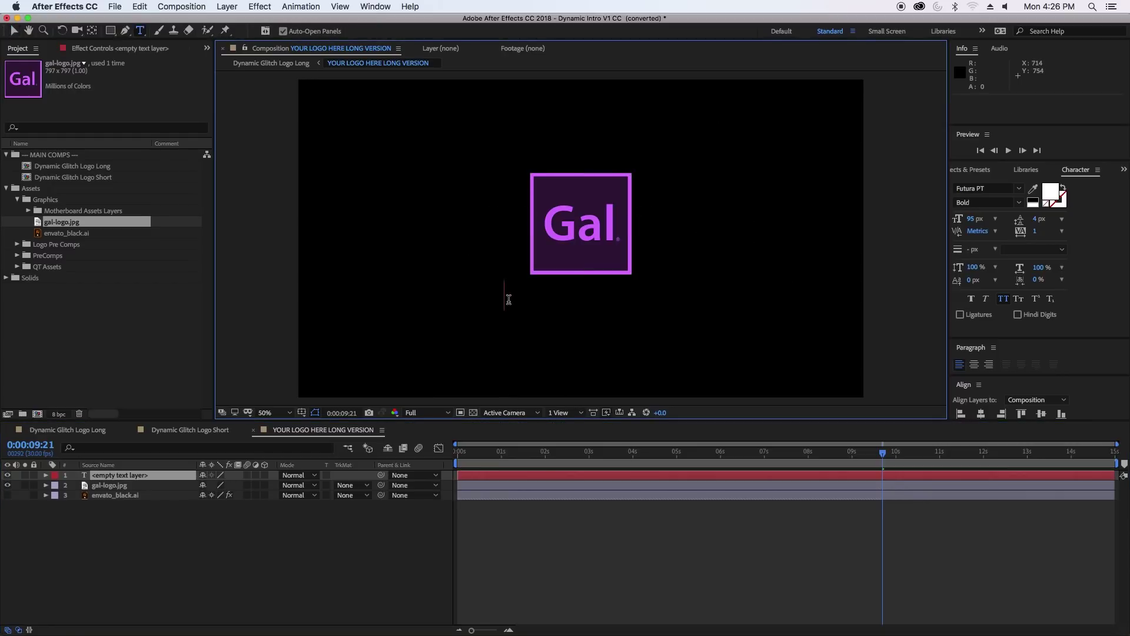
pyautogui.write('Premiere Gga')
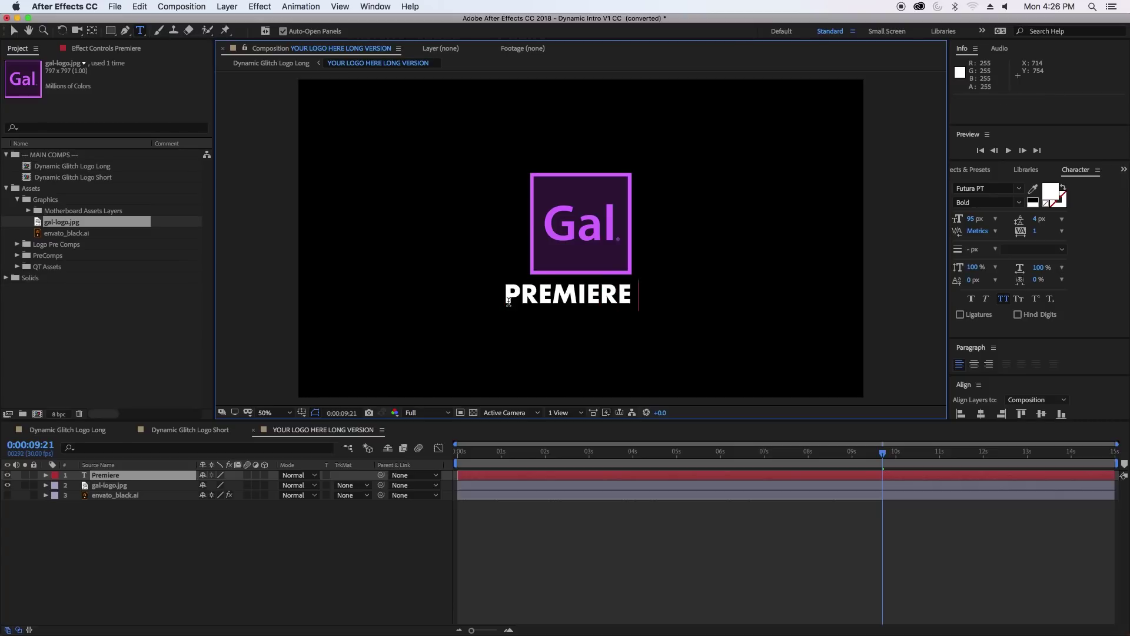
pyautogui.write('l')
pyautogui.press('BackSpace')
pyautogui.press('BackSpace')
pyautogui.press('BackSpace')
pyautogui.write('al')
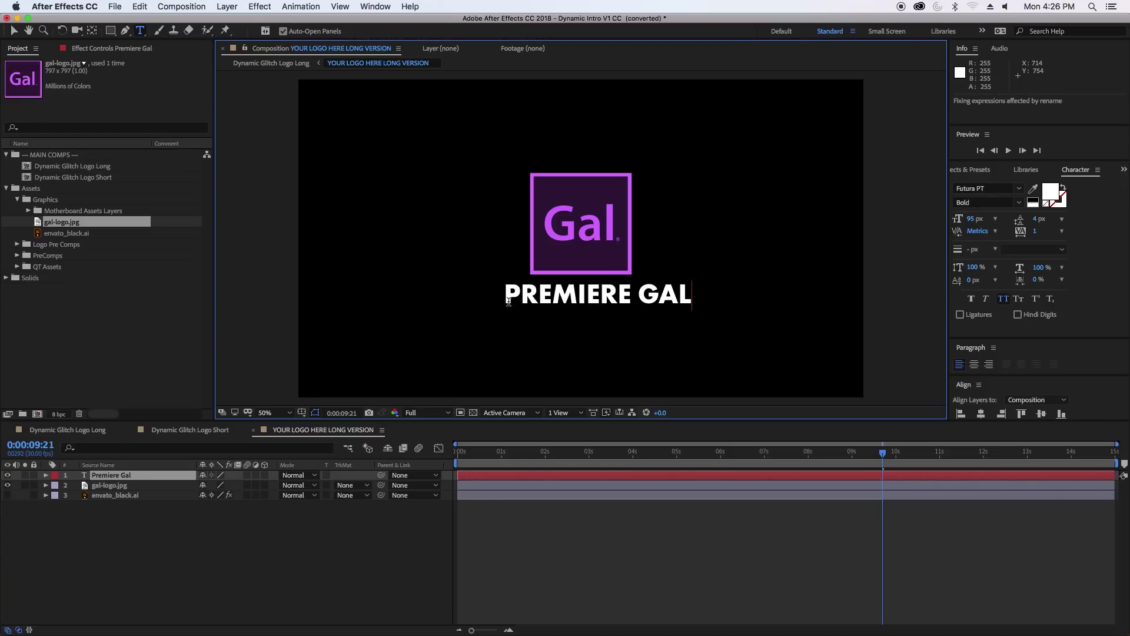
# Set the Premiere Gal text size to 82 px and centre the layer horizontally in the composition.
pyautogui.press('super+a')
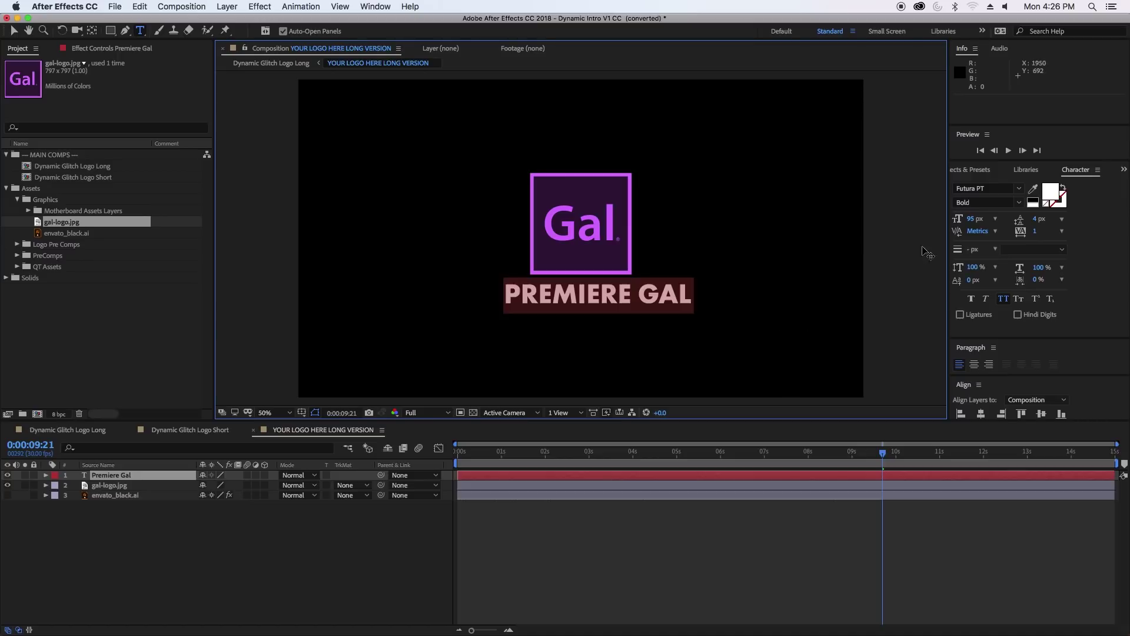
pyautogui.click(970, 218)
pyautogui.moveTo(968, 219); pyautogui.dragTo(963, 218)
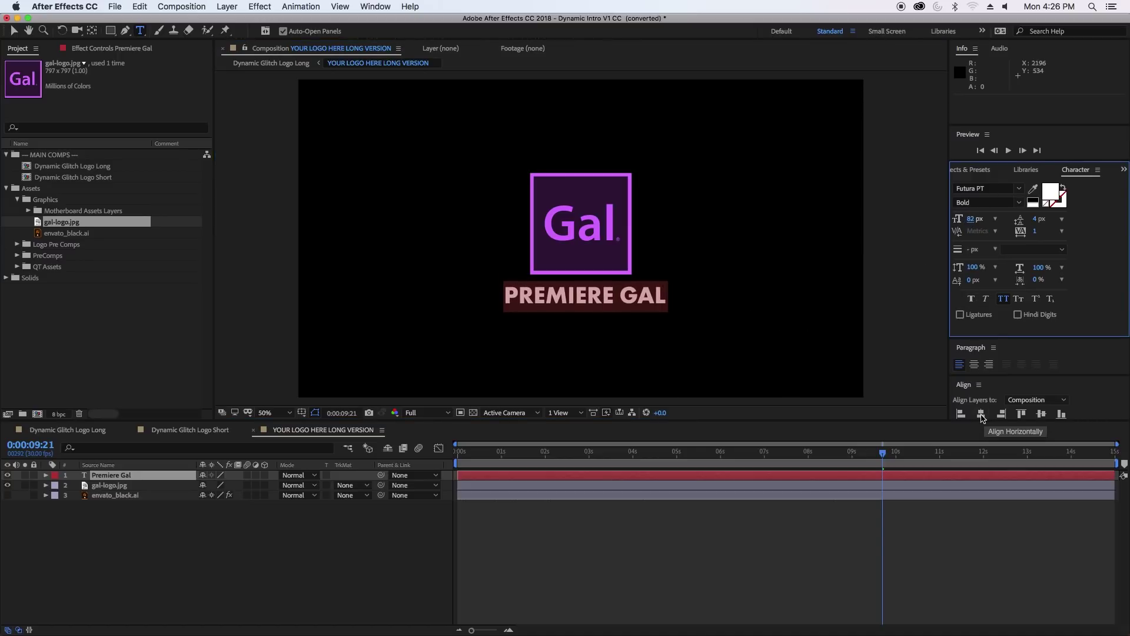
pyautogui.click(981, 415)
pyautogui.click(357, 546)
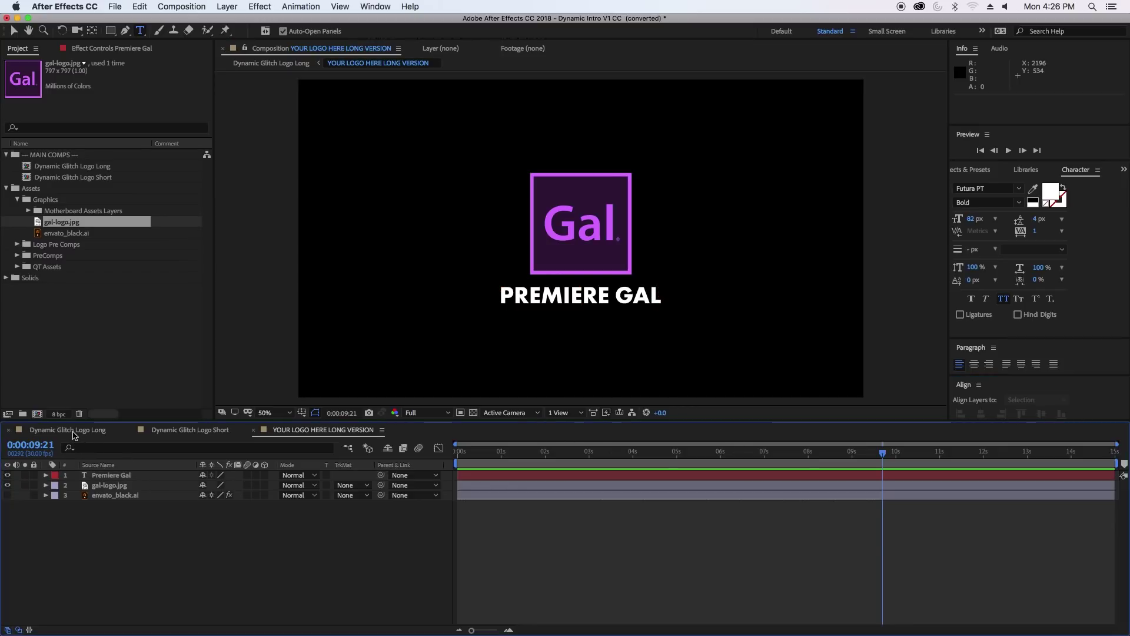
# Return to Dynamic Glitch Logo Long at 0:00:02:13 and open the effect controls of the COLORS layer.
pyautogui.click(67, 430)
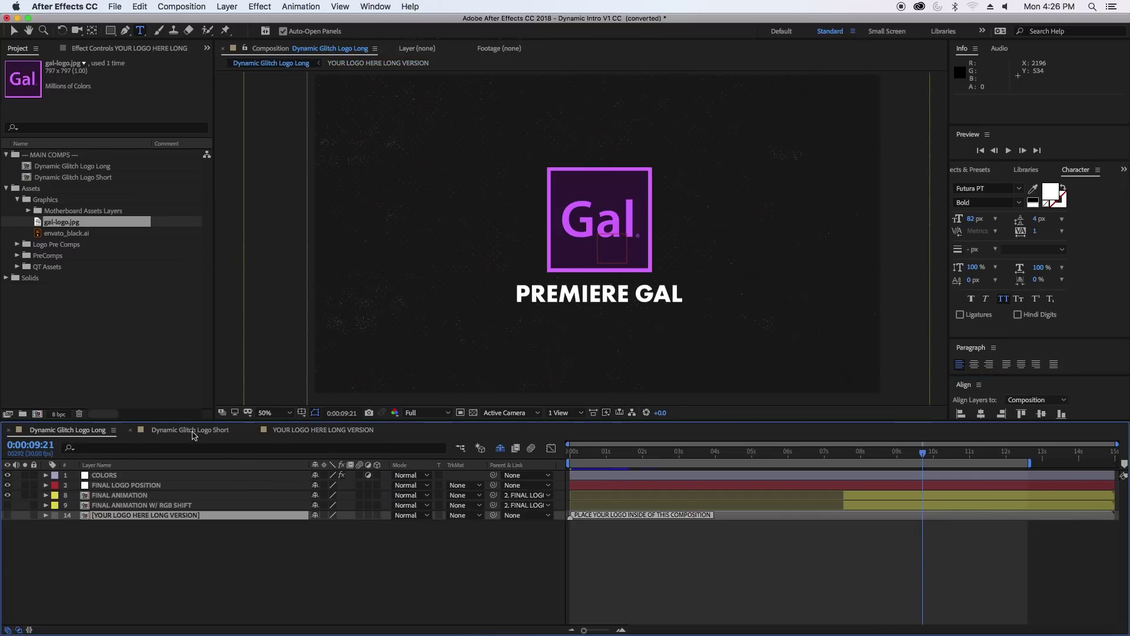
pyautogui.moveTo(895, 460); pyautogui.dragTo(639, 459)
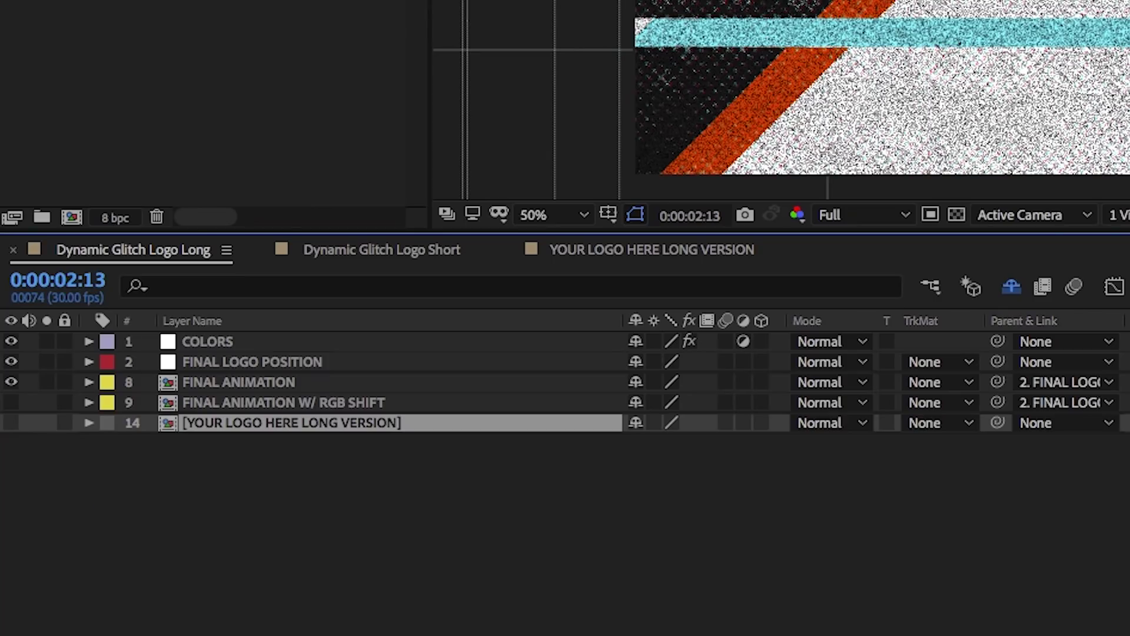
pyautogui.press('F3')
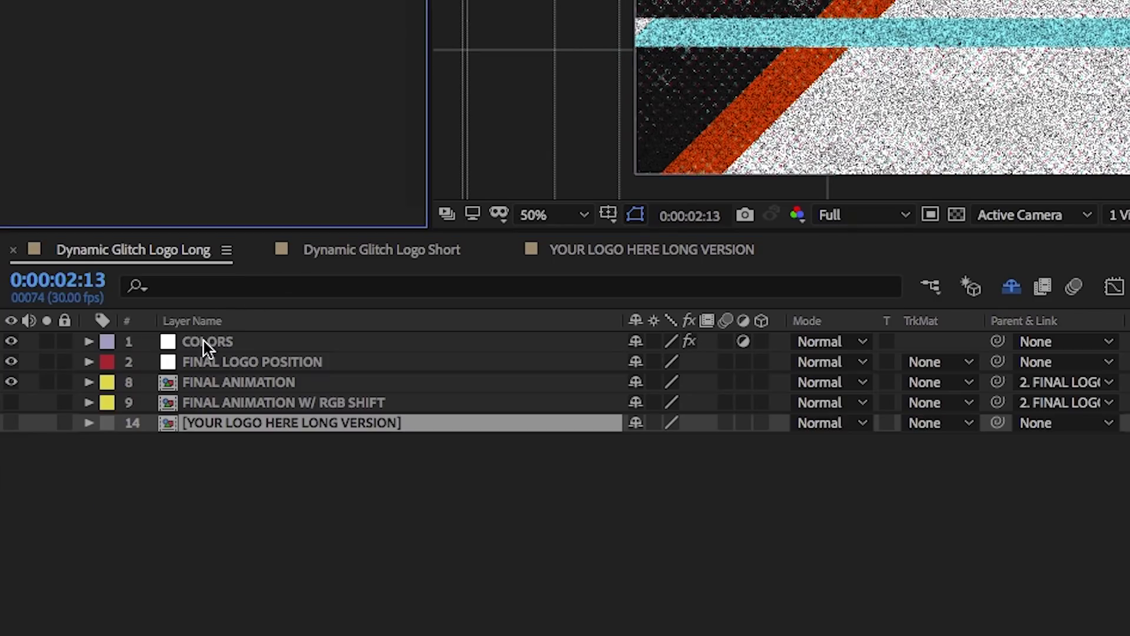
pyautogui.click(169, 347)
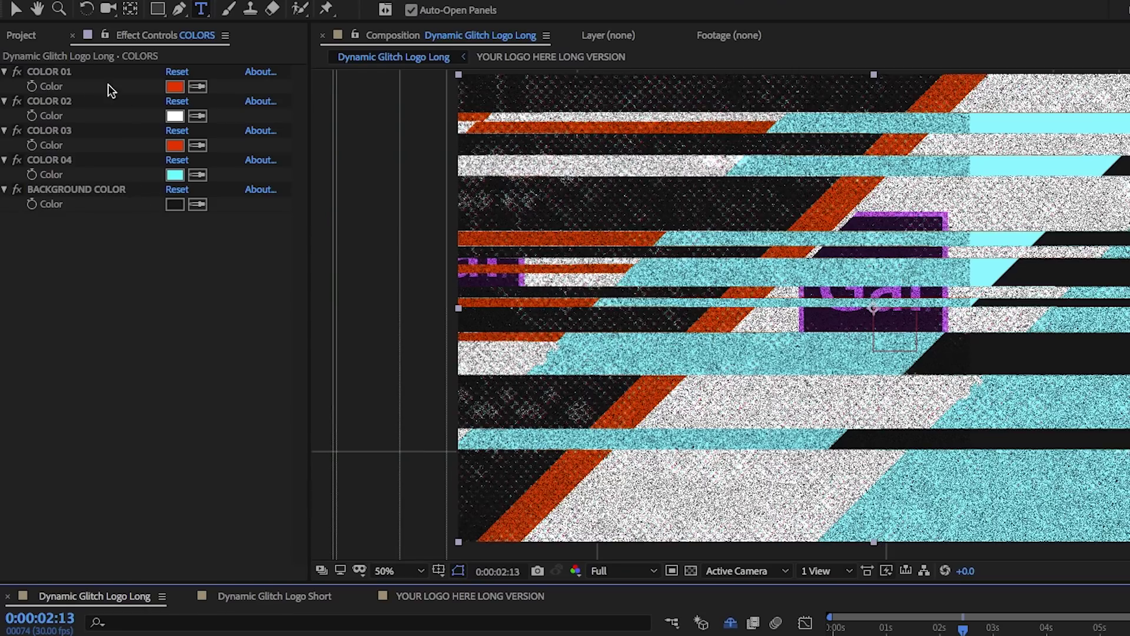
# Set COLOR 01 to light purple C873EF.
pyautogui.click(175, 86)
pyautogui.moveTo(505, 395); pyautogui.dragTo(503, 395)
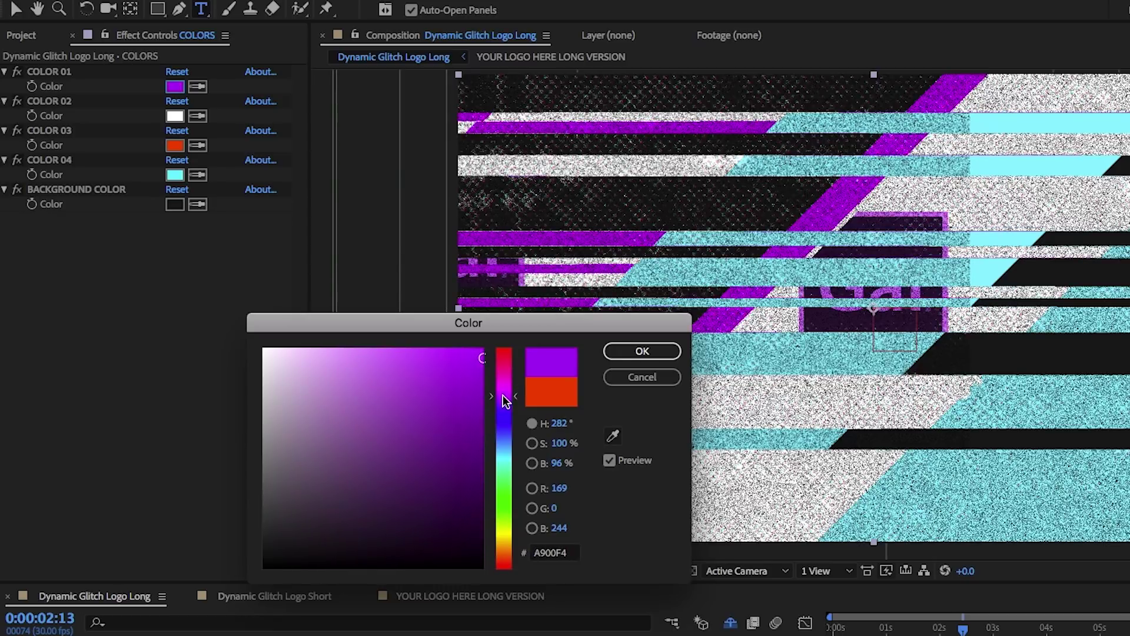
pyautogui.moveTo(439, 358); pyautogui.dragTo(377, 363)
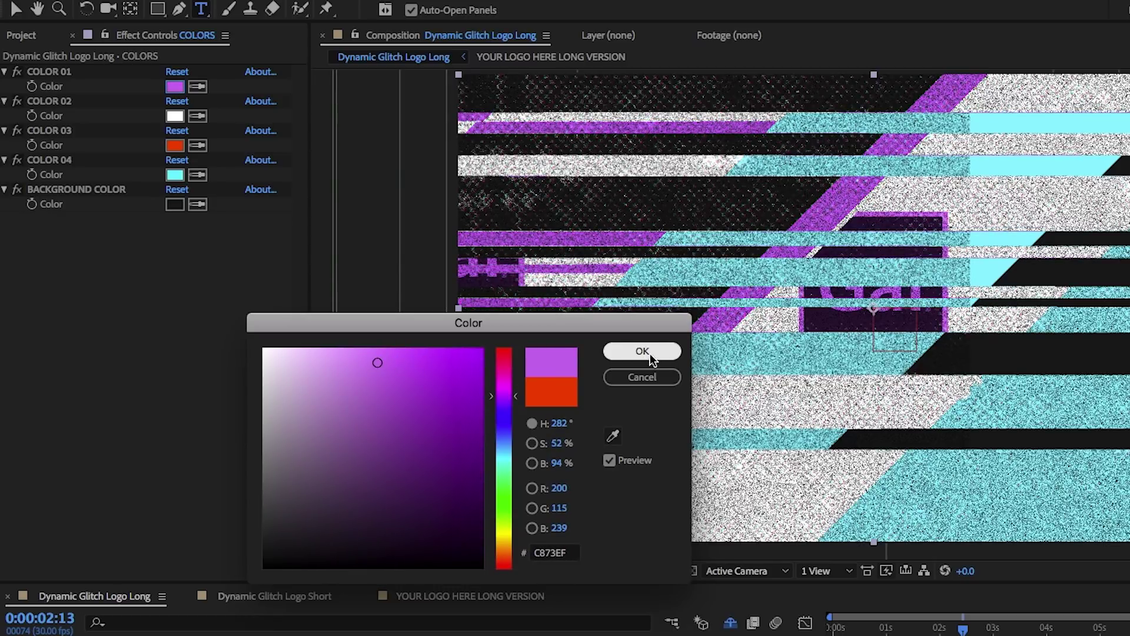
pyautogui.click(642, 352)
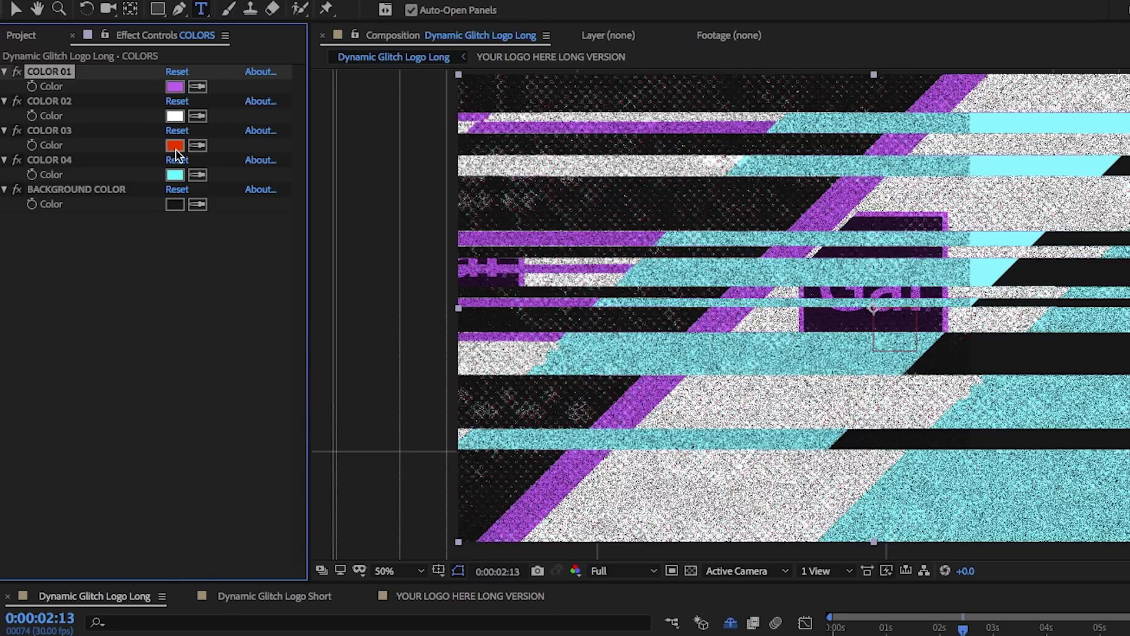
# Change COLOR 03 to a dark purple.
pyautogui.click(175, 147)
pyautogui.click(506, 401)
pyautogui.click(510, 399)
pyautogui.moveTo(471, 393); pyautogui.dragTo(476, 450)
pyautogui.click(511, 395)
pyautogui.click(631, 351)
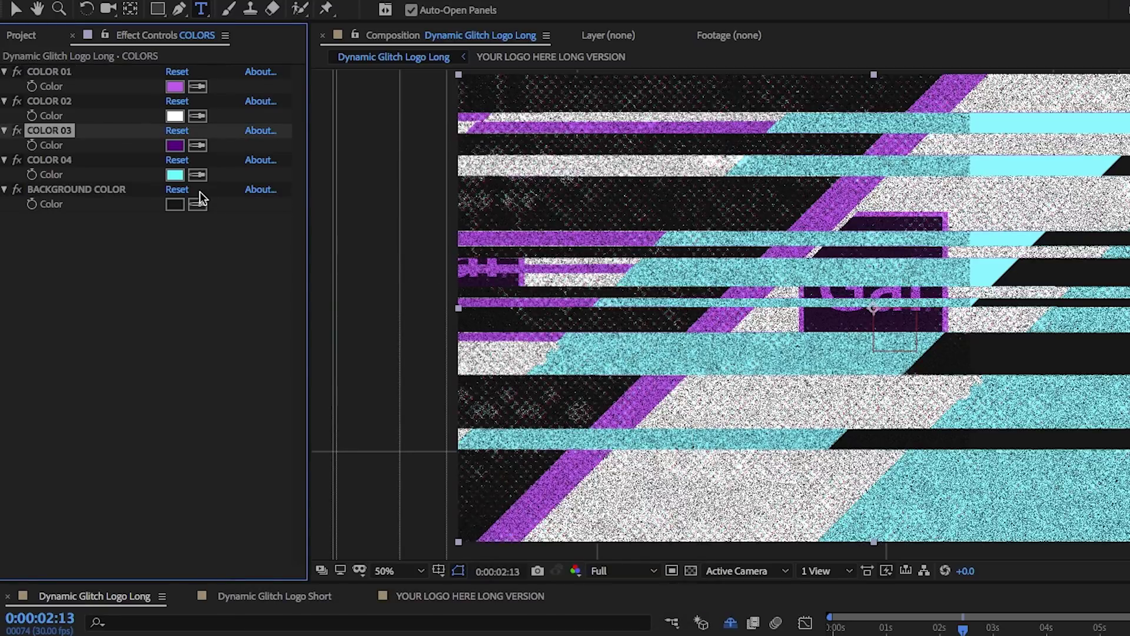
# Set COLOR 04 to yellow F1DB17 and scrub the timeline to check the recoloured glitch animation.
pyautogui.click(175, 174)
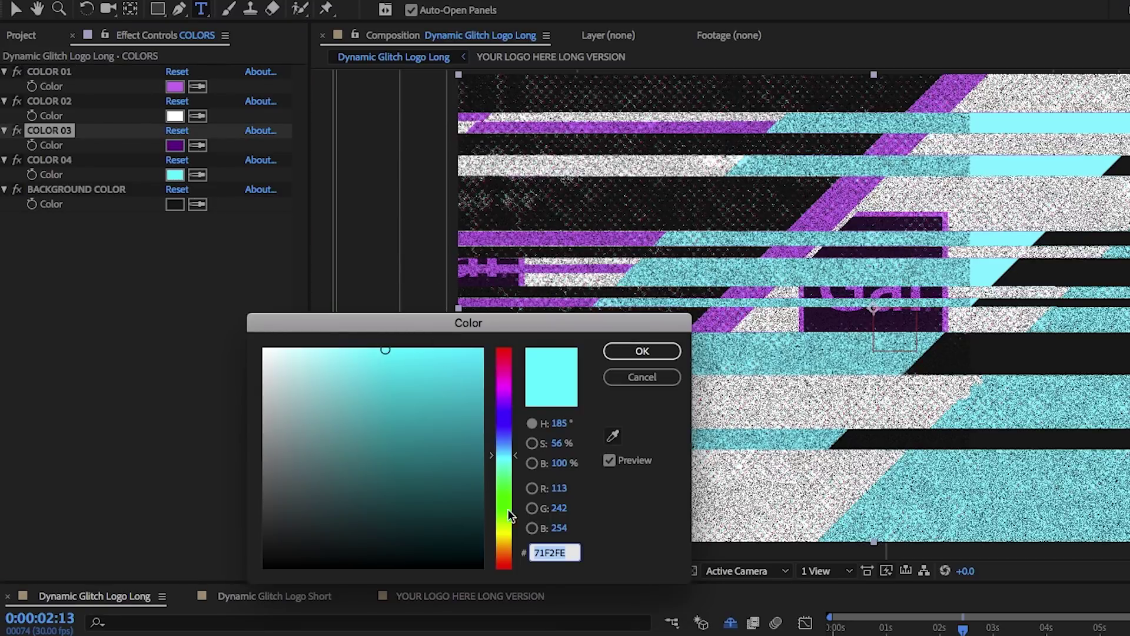
pyautogui.click(511, 535)
pyautogui.moveTo(449, 359); pyautogui.dragTo(464, 358)
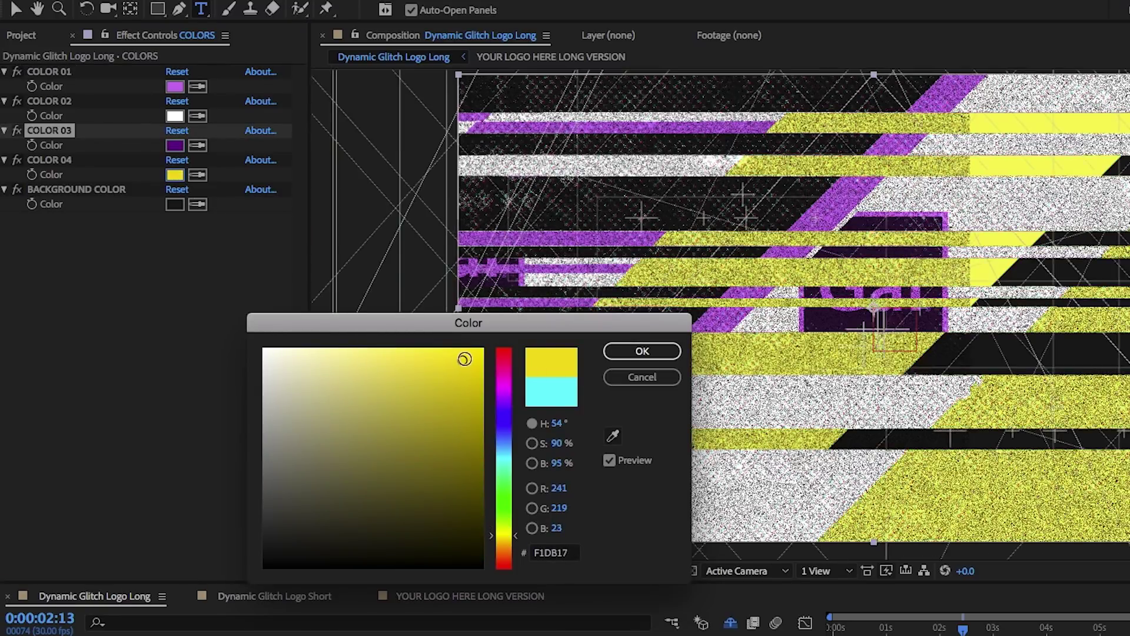
pyautogui.click(642, 350)
pyautogui.click(883, 627)
pyautogui.moveTo(882, 627); pyautogui.dragTo(818, 617)
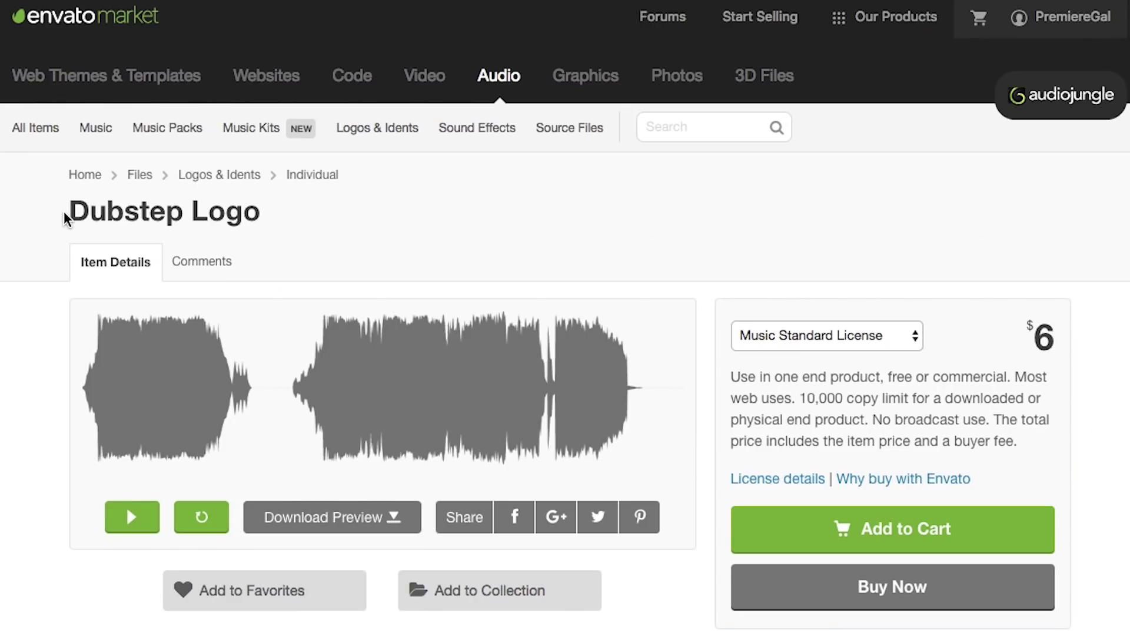
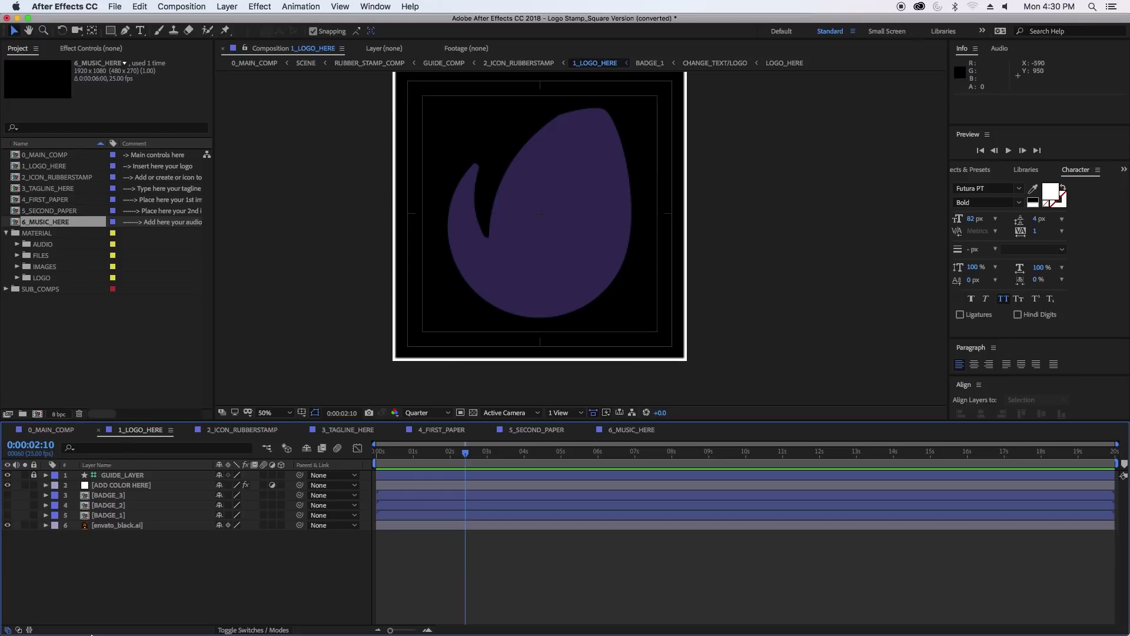
# Preview gal-white-logo in the 02 Media folder and import it into the project's LOGO folder.
pyautogui.click(42, 617)
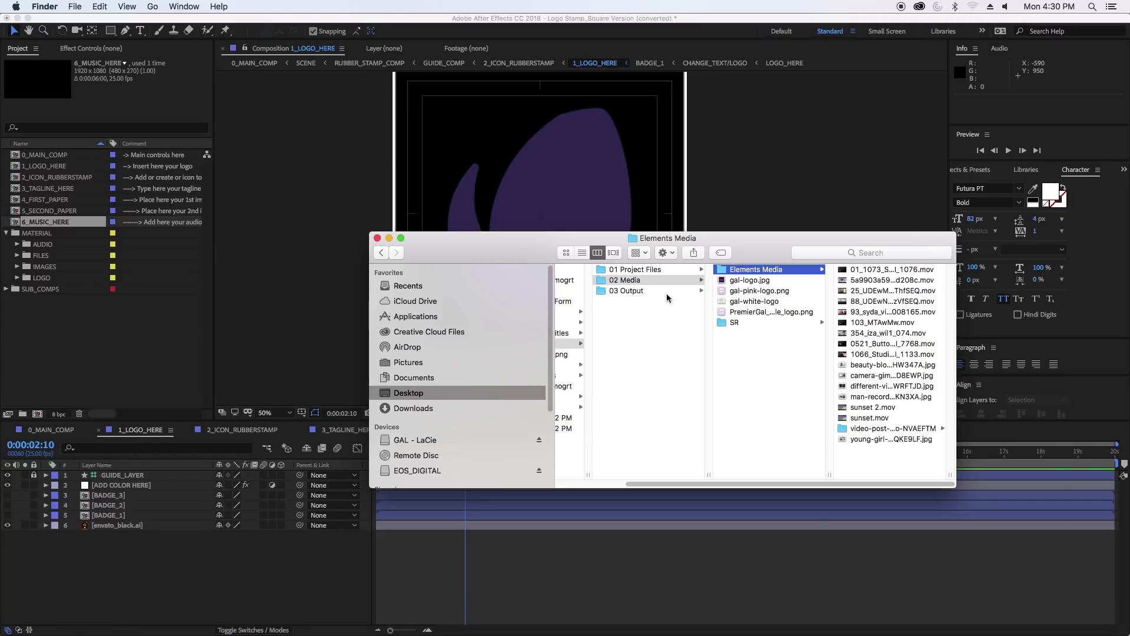
pyautogui.click(746, 301)
pyautogui.press('space')
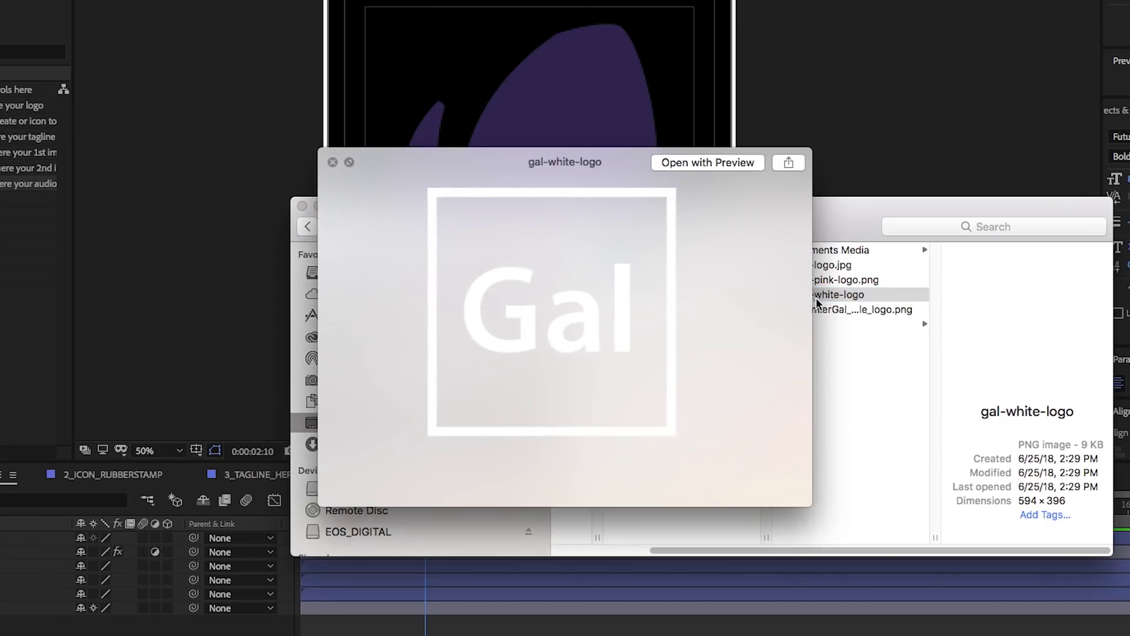
pyautogui.press('space')
pyautogui.moveTo(822, 294); pyautogui.dragTo(0, 224)
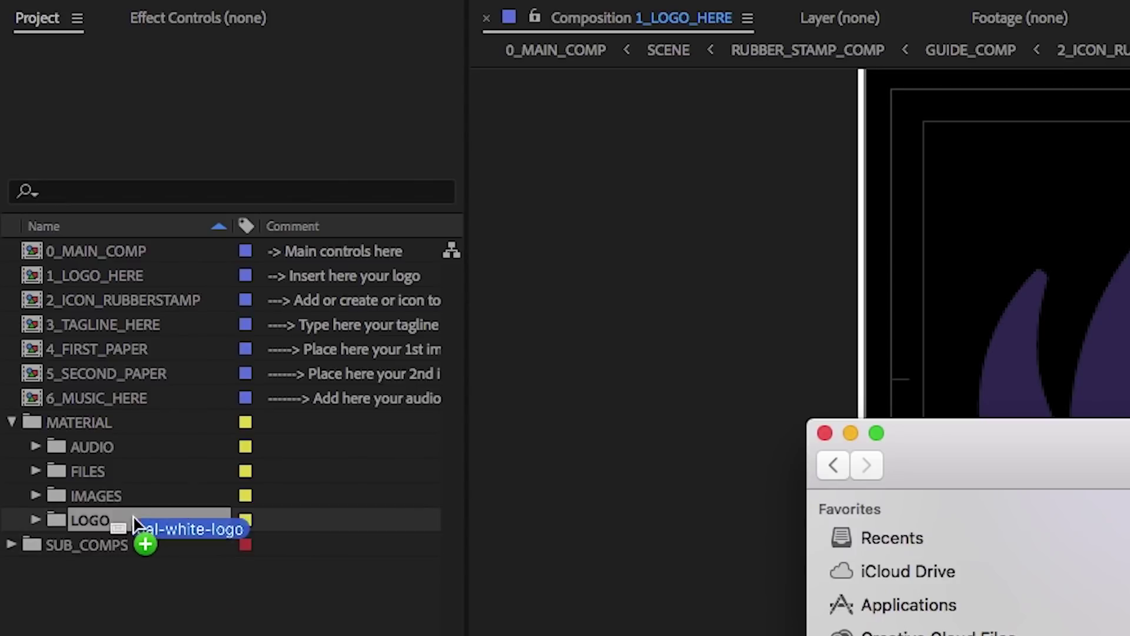
pyautogui.moveTo(144, 461); pyautogui.dragTo(94, 519)
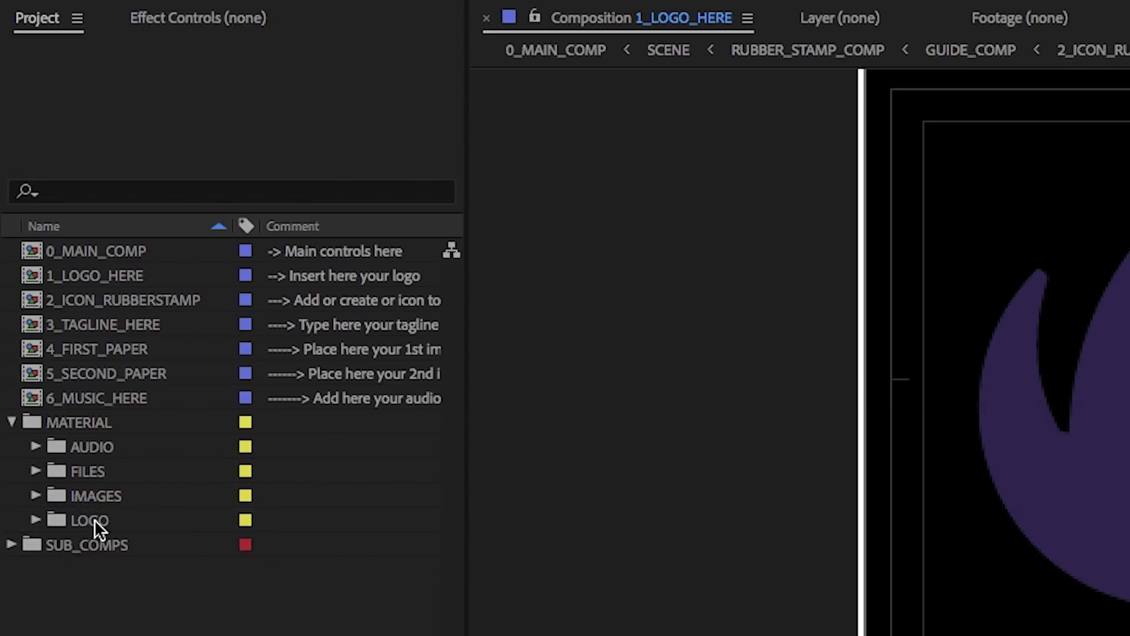
# Add gal-white-logo.png to 1_LOGO_HERE directly above the envato_black.ai layer and hide envato_black.ai.
pyautogui.click(69, 521)
pyautogui.click(35, 519)
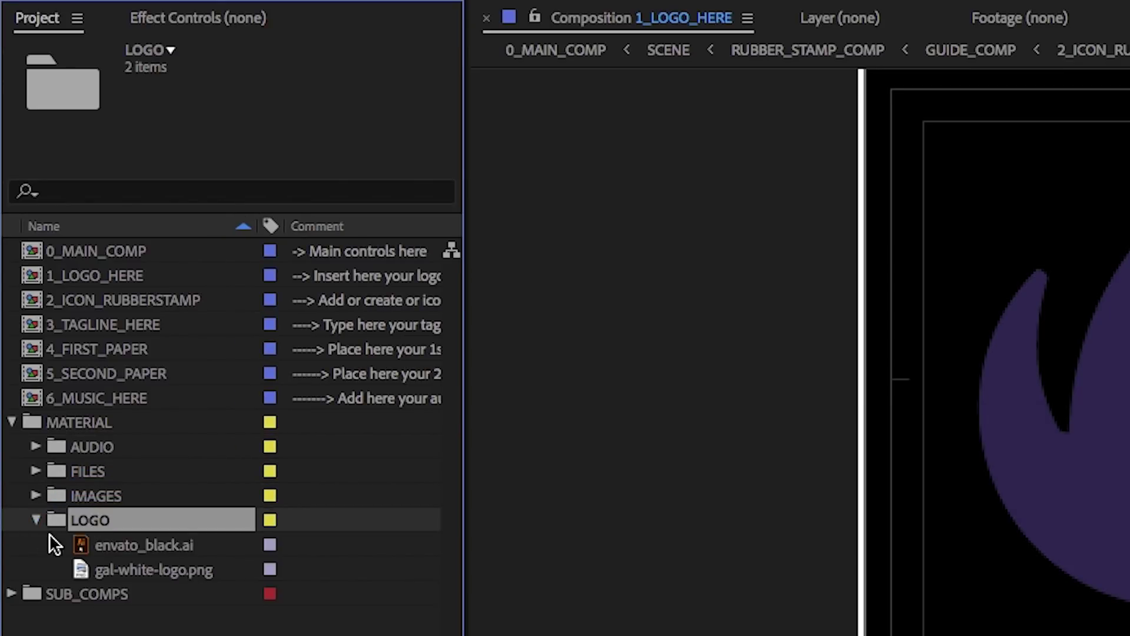
pyautogui.click(103, 569)
pyautogui.press('Return')
pyautogui.moveTo(157, 569); pyautogui.dragTo(174, 519)
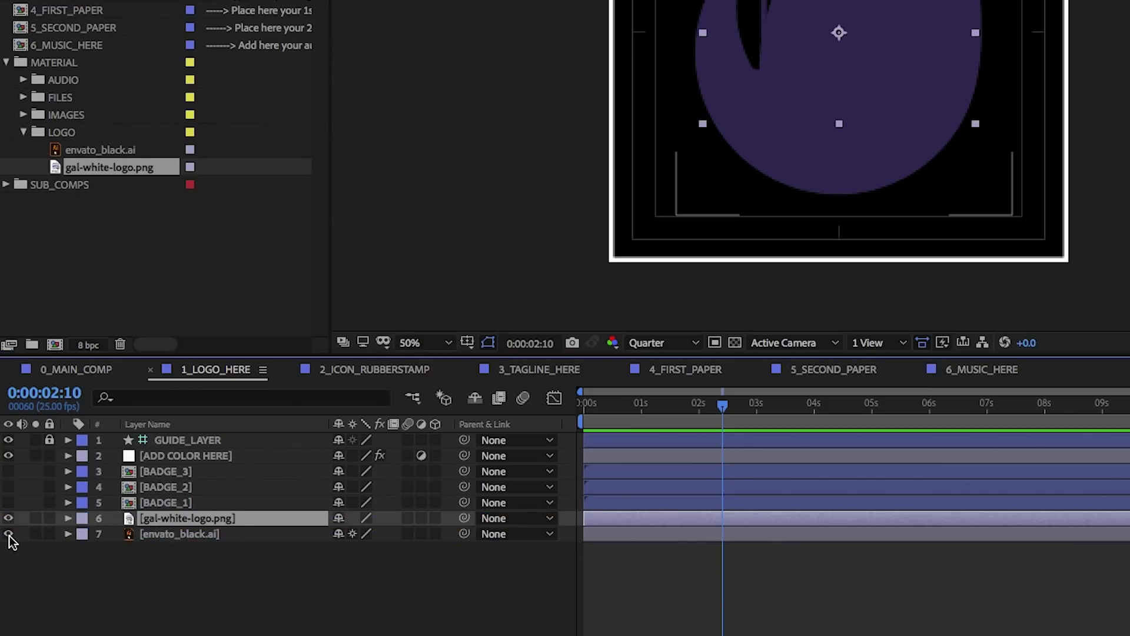
pyautogui.click(9, 534)
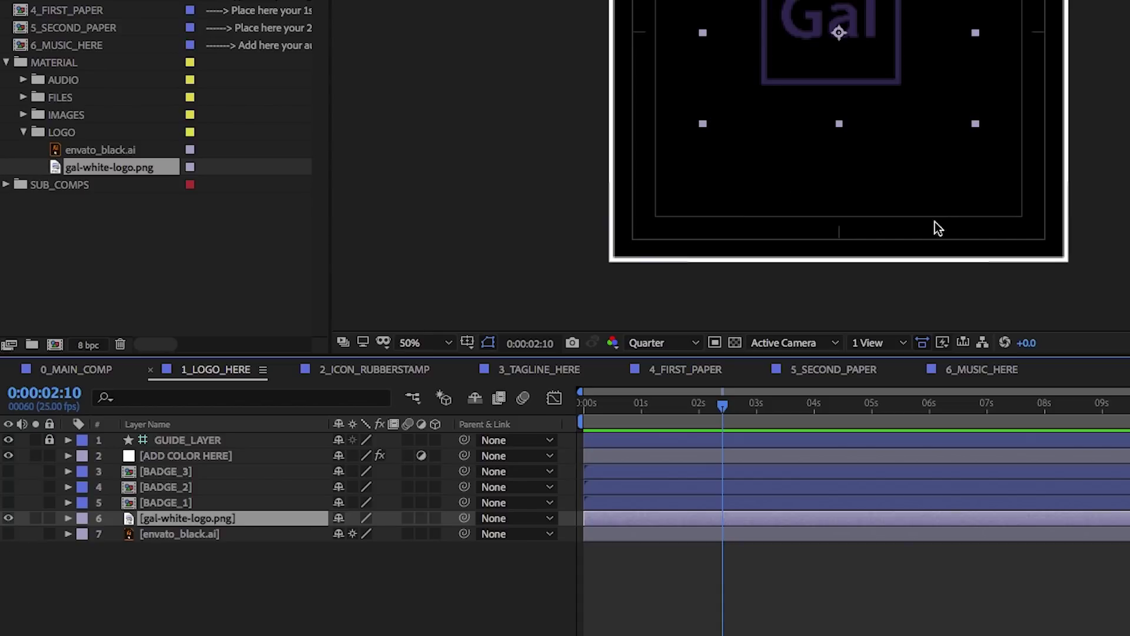
# Scale up the Gal logo until it nearly fills the square guide and centre it in the composition.
pyautogui.click(976, 125)
pyautogui.moveTo(975, 126); pyautogui.dragTo(1129, 248)
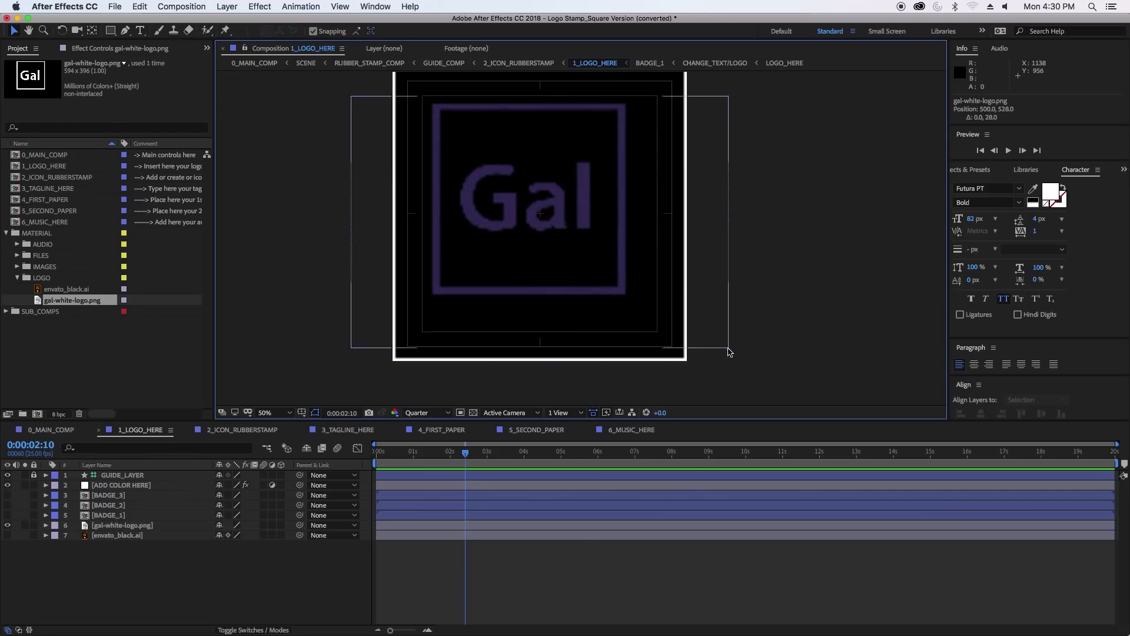
pyautogui.click(729, 352)
pyautogui.moveTo(728, 352); pyautogui.dragTo(756, 376)
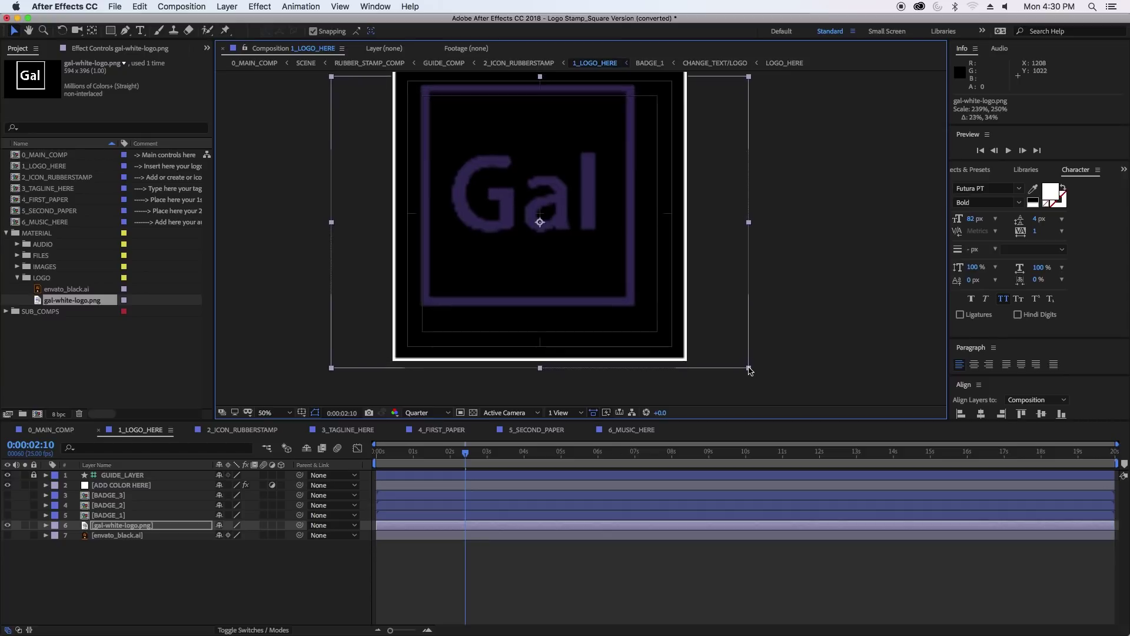
pyautogui.moveTo(575, 201); pyautogui.dragTo(575, 223)
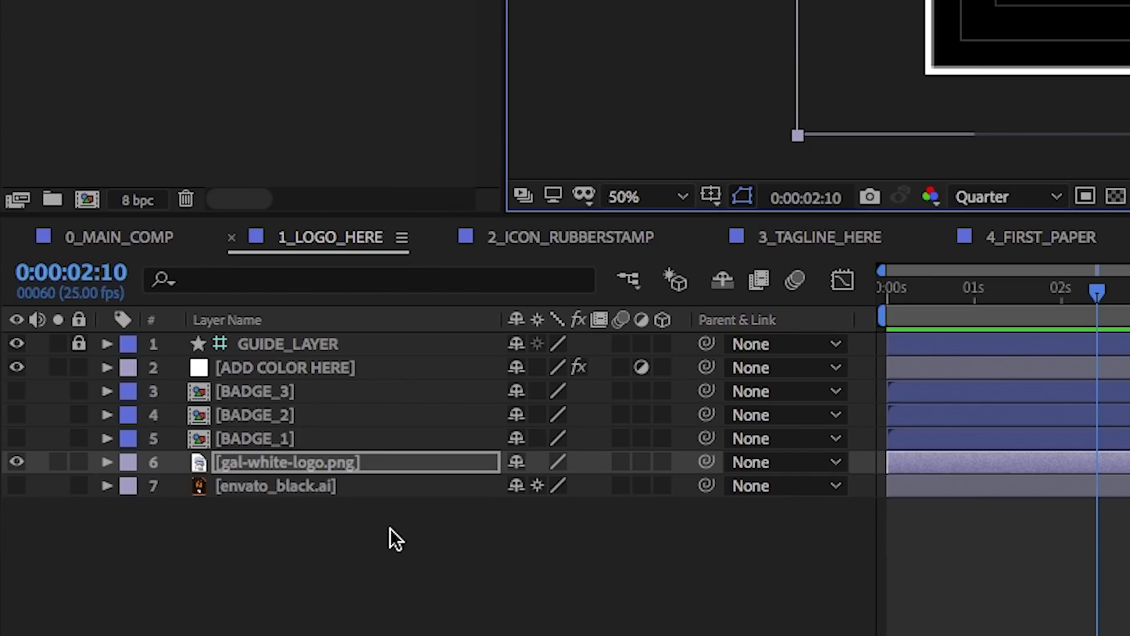
# Set the Fill colour of the ADD COLOR HERE layer to purple A854EC and check the stamped logo in 0_MAIN_COMP.
pyautogui.click(275, 368)
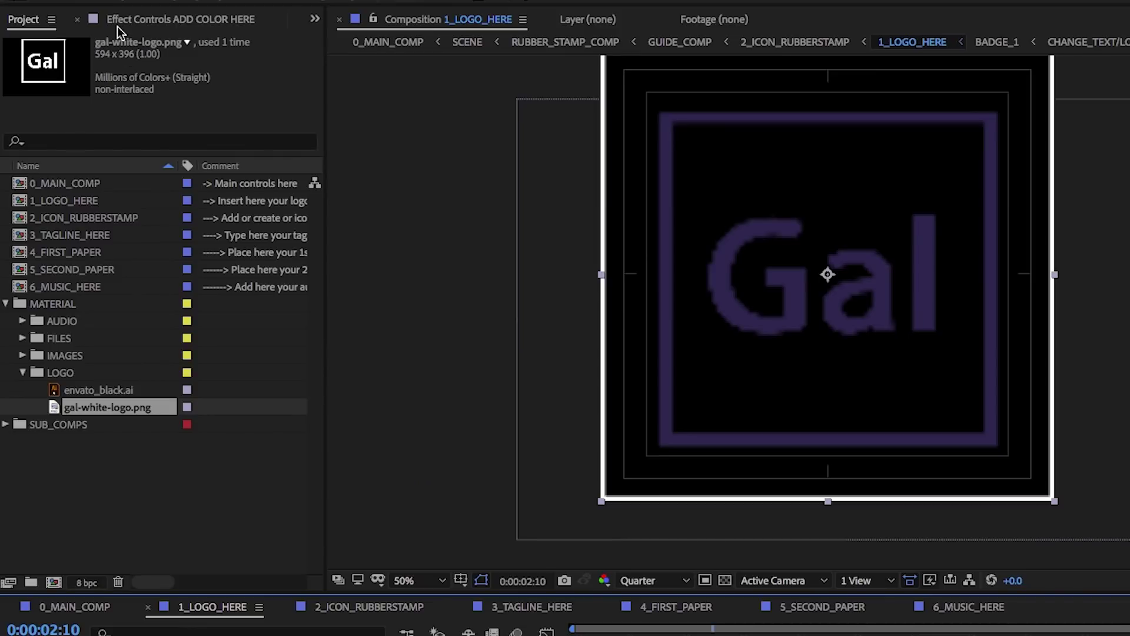
pyautogui.click(120, 23)
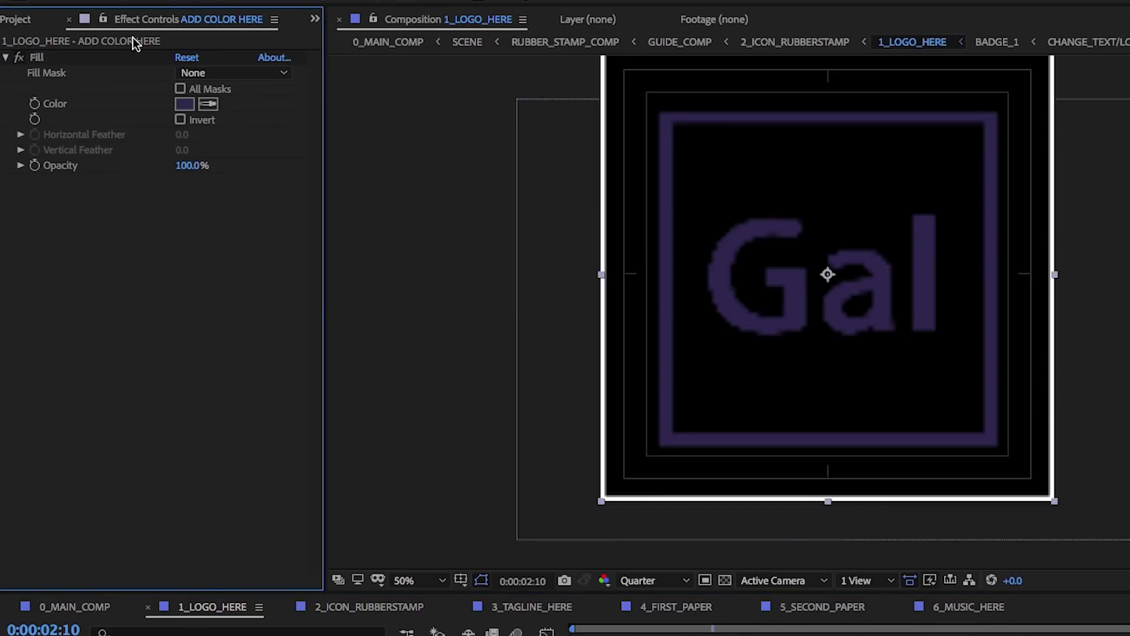
pyautogui.click(185, 104)
pyautogui.click(537, 401)
pyautogui.moveTo(537, 401); pyautogui.dragTo(535, 404)
pyautogui.click(421, 364)
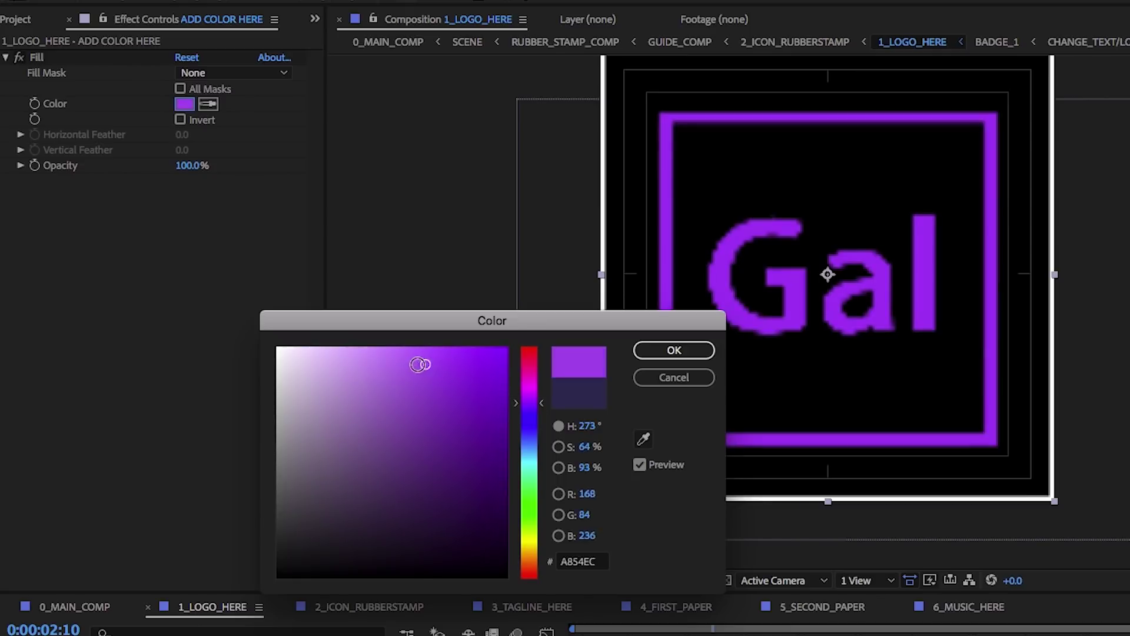
pyautogui.click(647, 352)
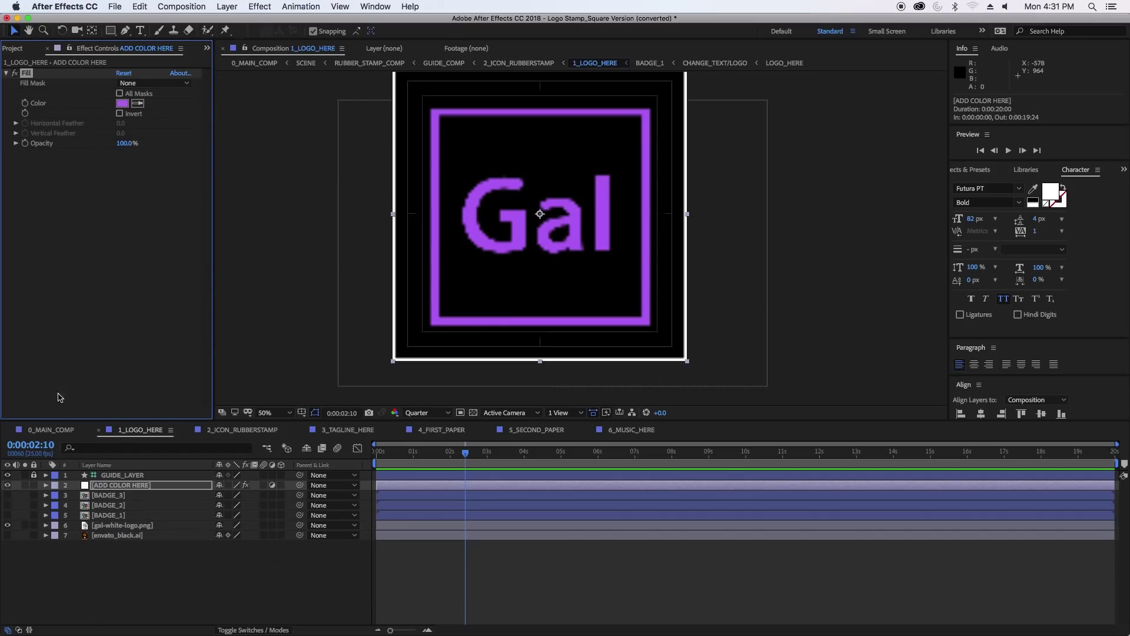
pyautogui.click(59, 431)
pyautogui.moveTo(529, 451); pyautogui.dragTo(556, 450)
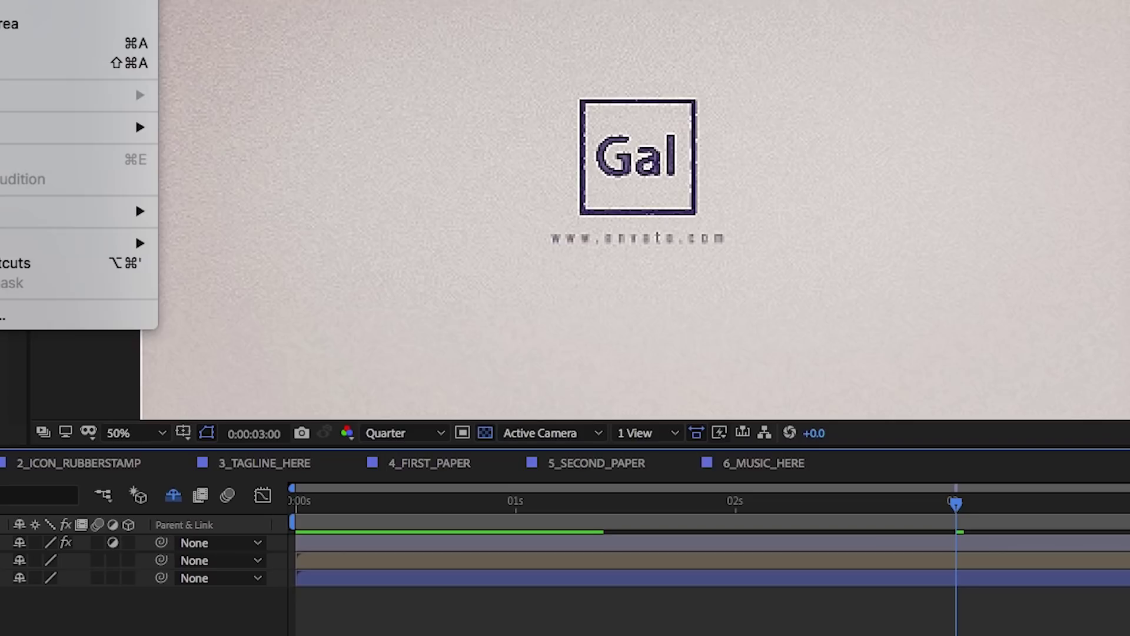
pyautogui.click(276, 463)
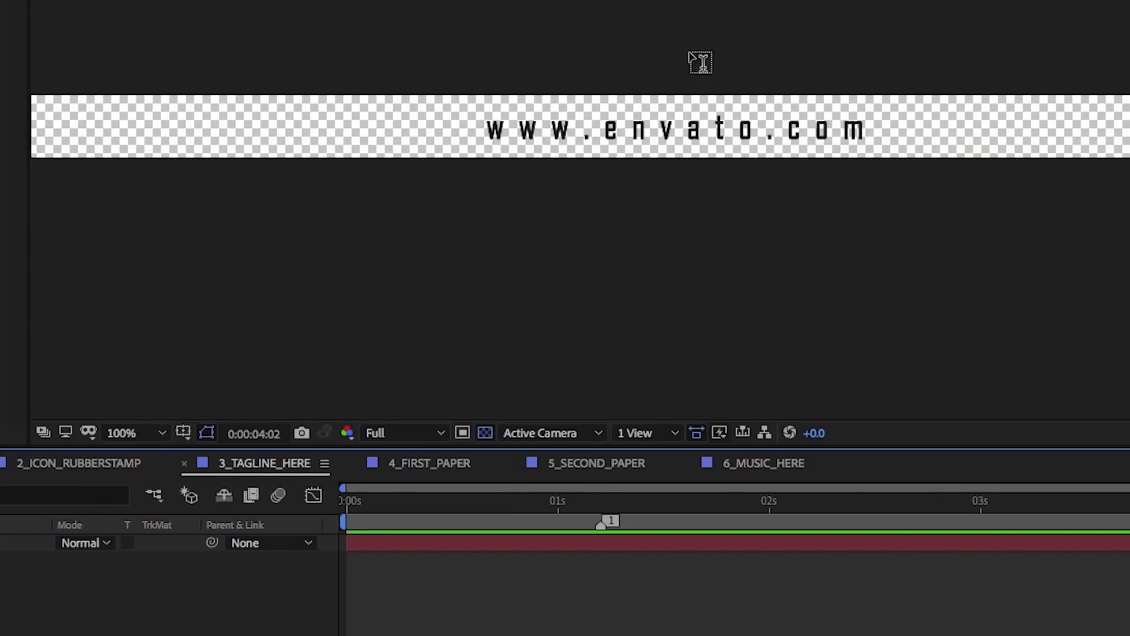
pyautogui.click(646, 120)
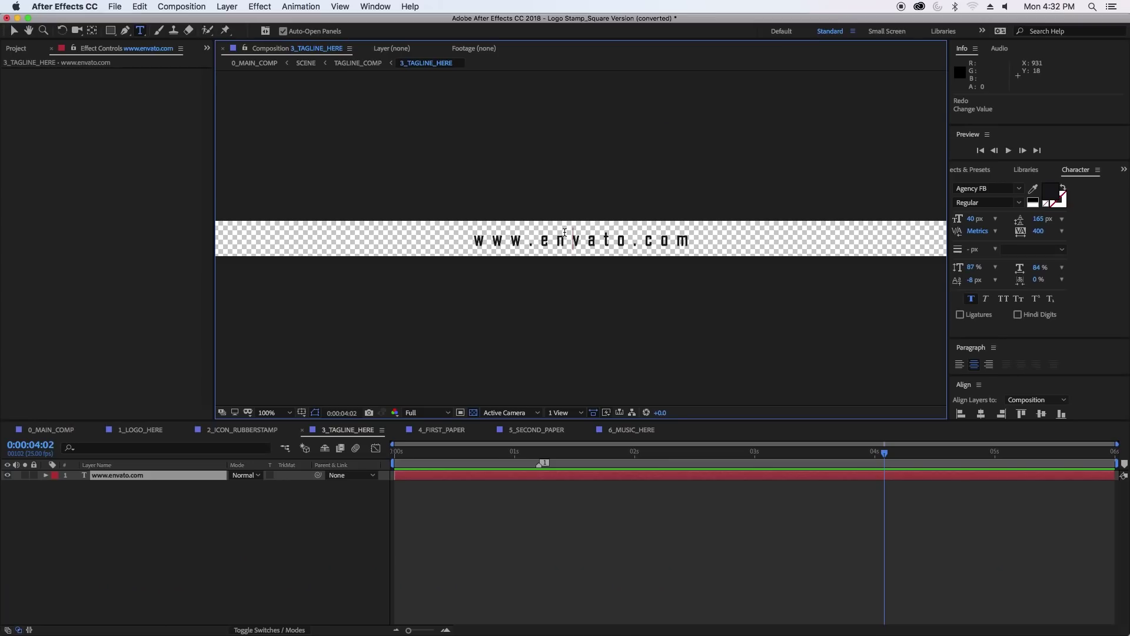
pyautogui.press('super+a')
pyautogui.write('Premiere Gal')
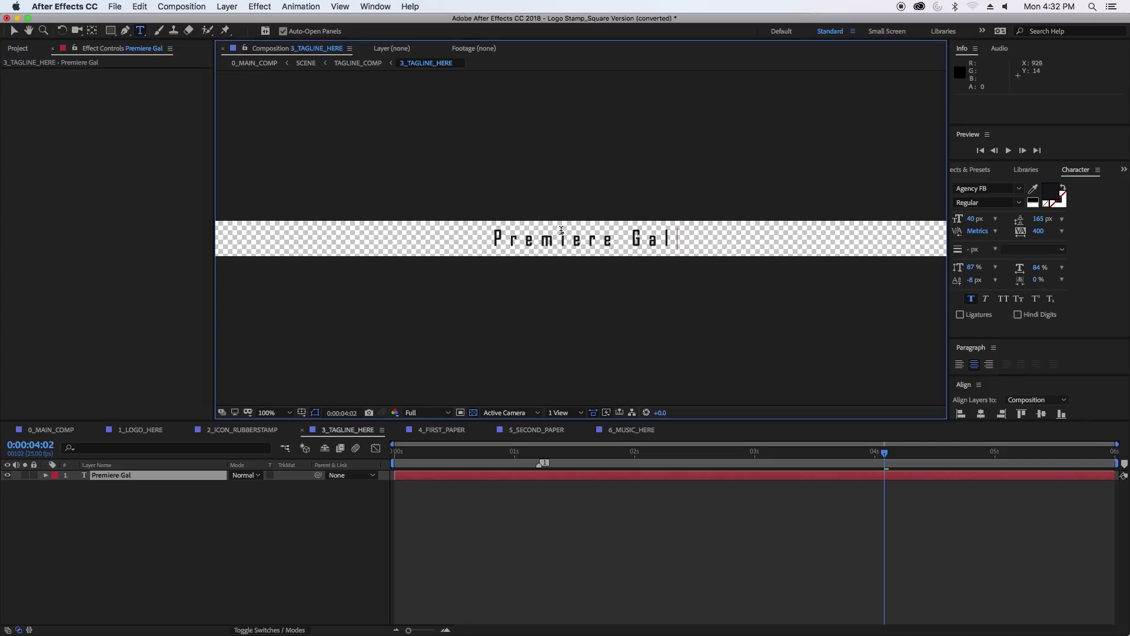
pyautogui.press('super+a')
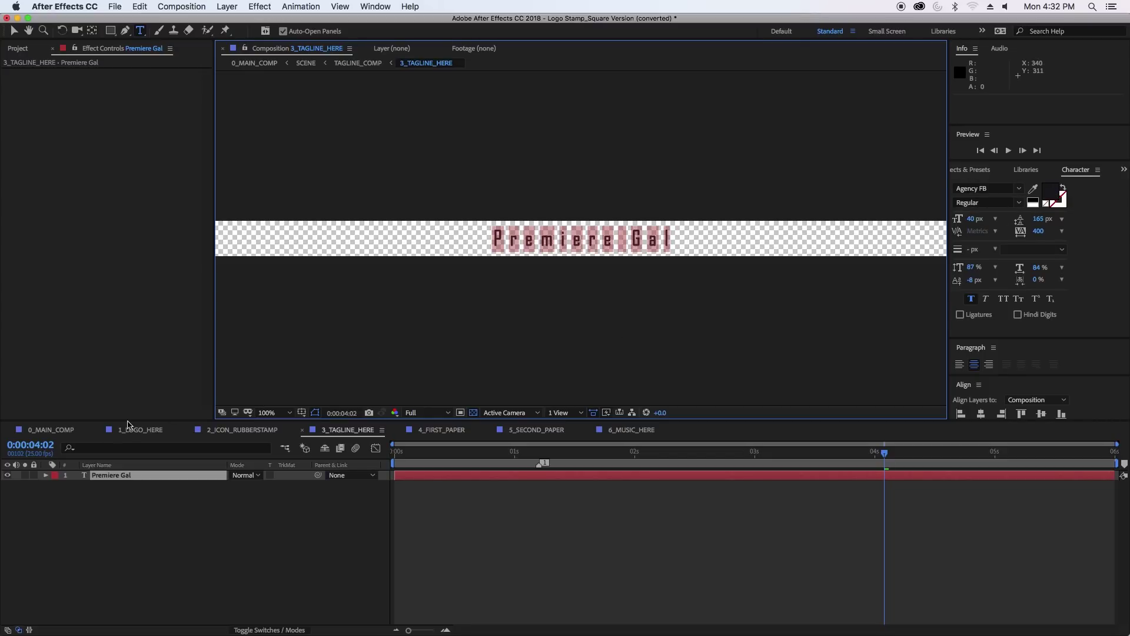
# Play 0_MAIN_COMP from 0:00:00:07 to check the stamp animation with the new logo and tagline.
pyautogui.click(69, 429)
pyautogui.moveTo(652, 452); pyautogui.dragTo(400, 451)
pyautogui.press('space')
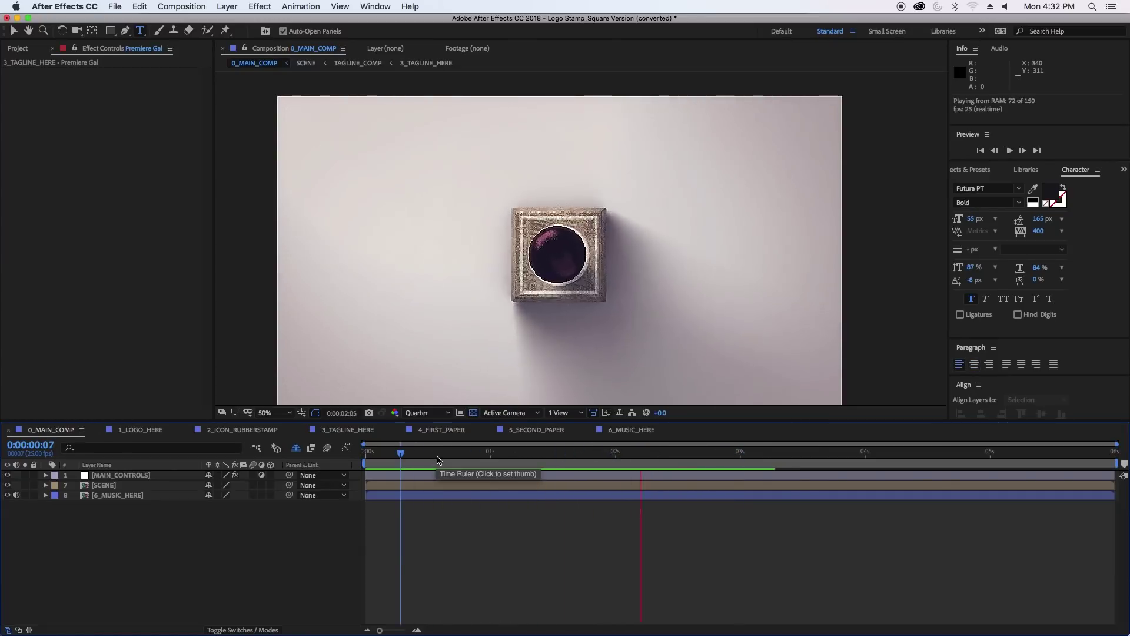
pyautogui.press('space')
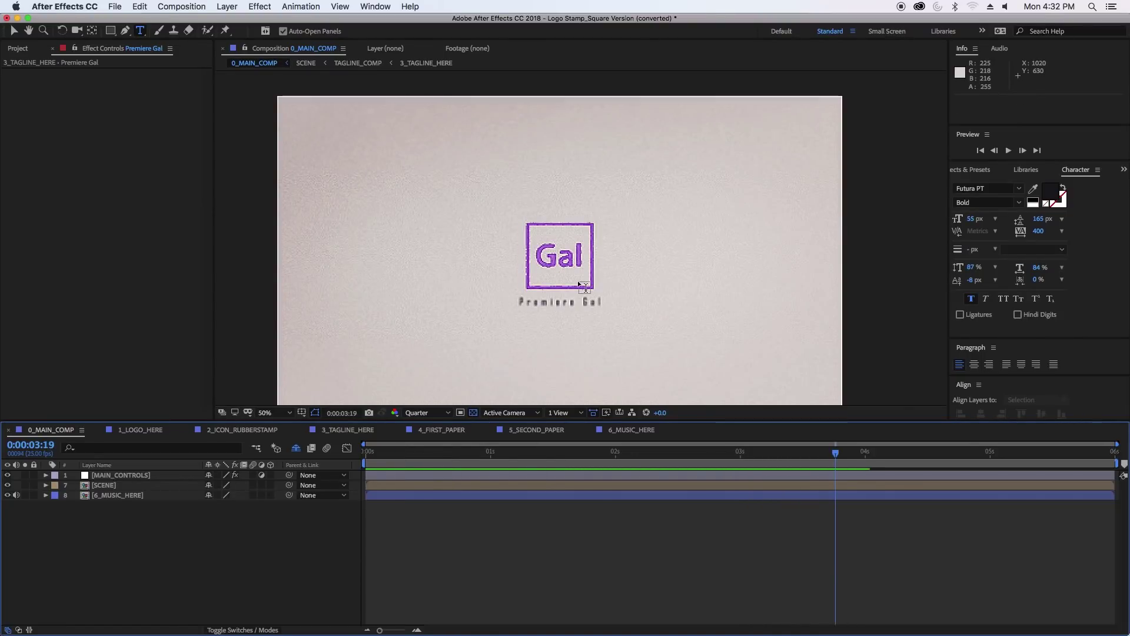
# Set the preview resolution of 0_MAIN_COMP to Full and preview the stamped logo.
pyautogui.click(416, 414)
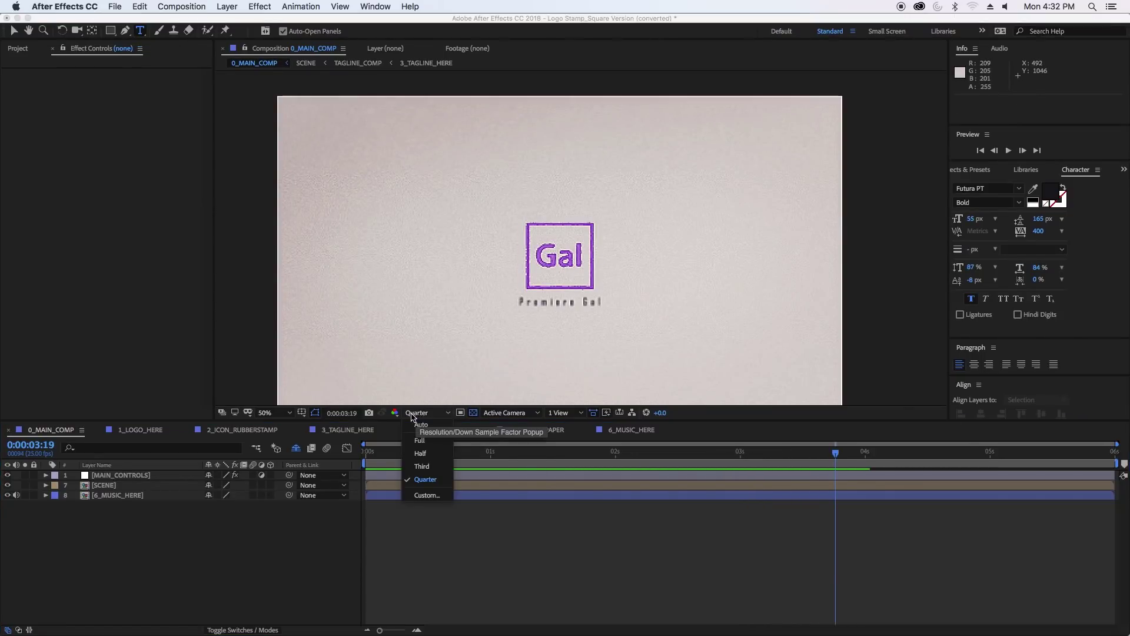
pyautogui.click(420, 435)
pyautogui.press('space')
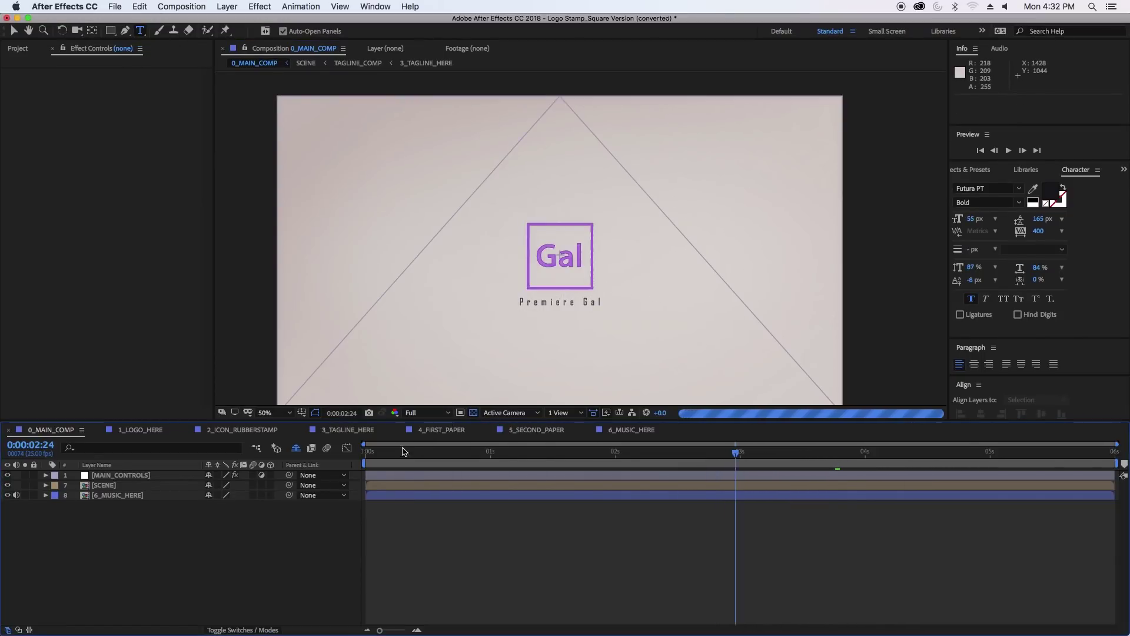
# Look at the 4_FIRST_PAPER composition, and open the MAIN_CONTROLS effect controls in 0_MAIN_COMP at 0:00:00:20.
pyautogui.click(449, 430)
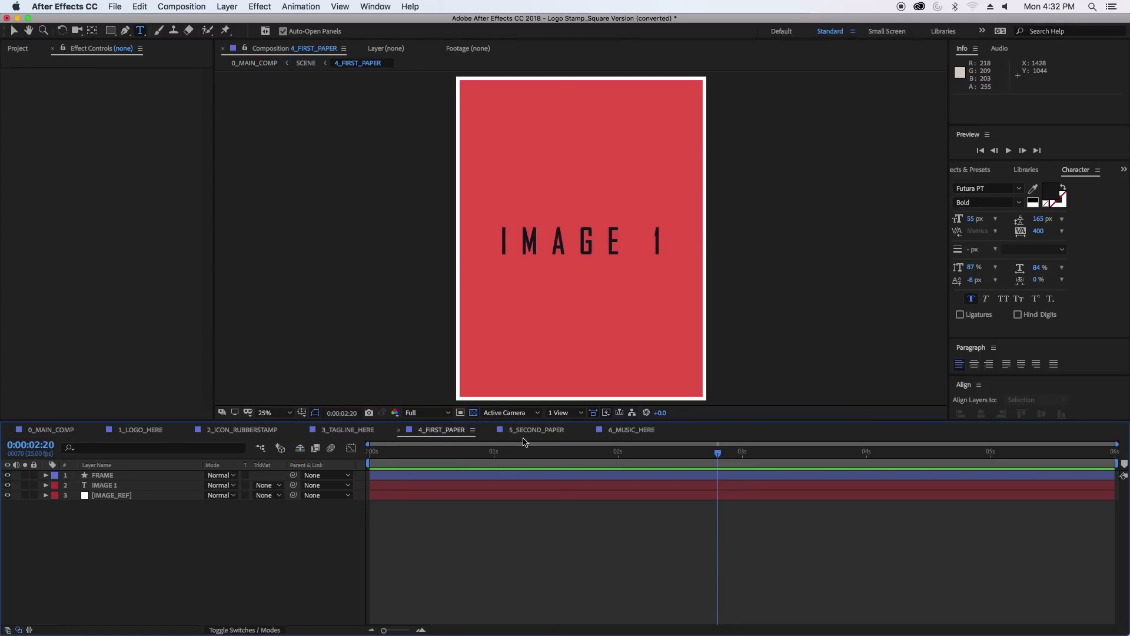
pyautogui.click(59, 429)
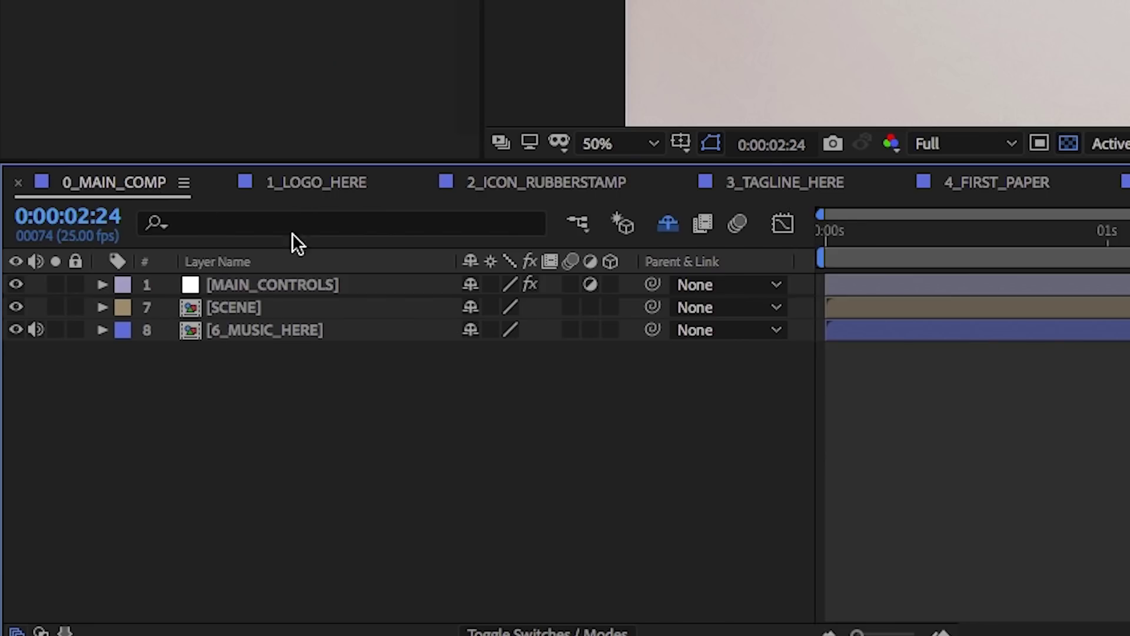
pyautogui.moveTo(425, 452); pyautogui.dragTo(468, 455)
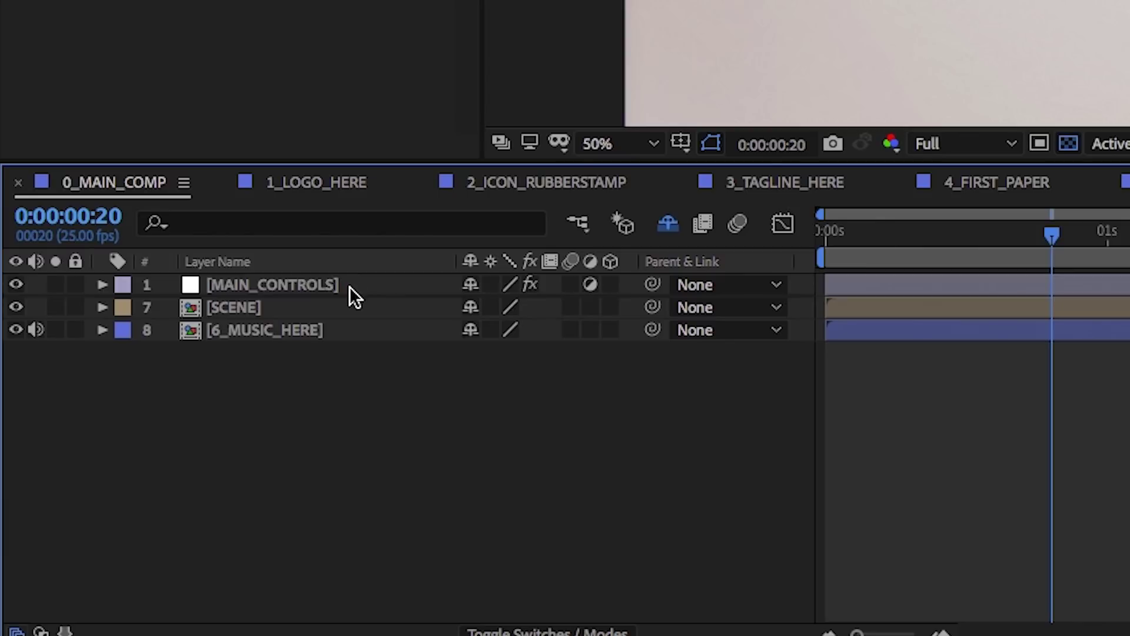
pyautogui.click(352, 296)
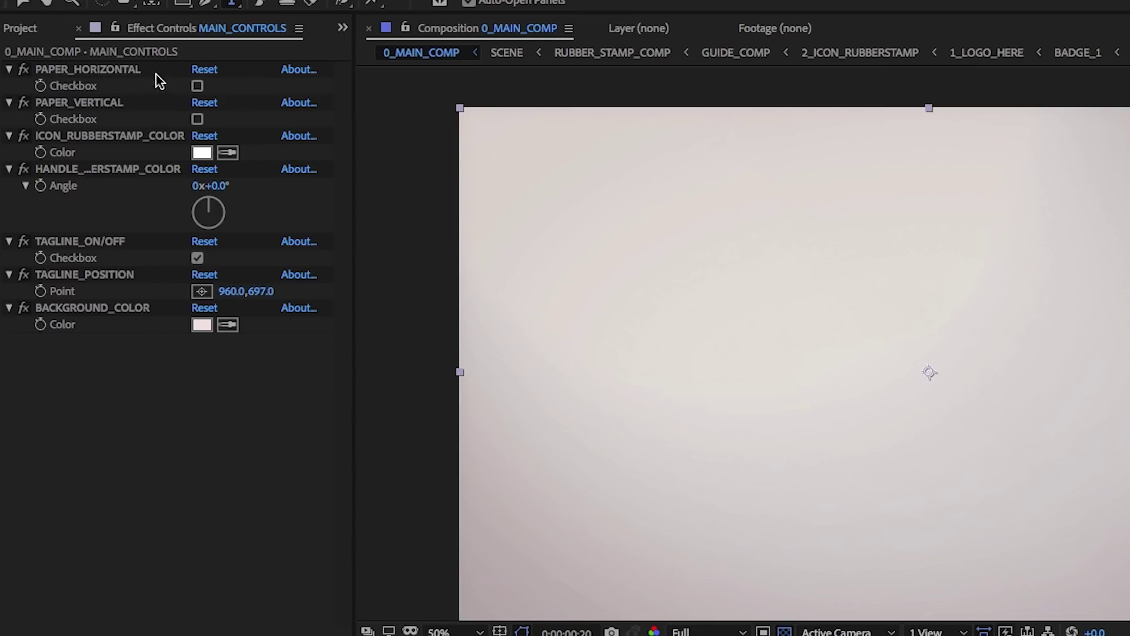
pyautogui.click(84, 70)
pyautogui.click(89, 102)
# Compare the horizontal and vertical paper options at 0:00:02:11 and leave only PAPER_HORIZONTAL enabled.
pyautogui.moveTo(466, 453); pyautogui.dragTo(670, 468)
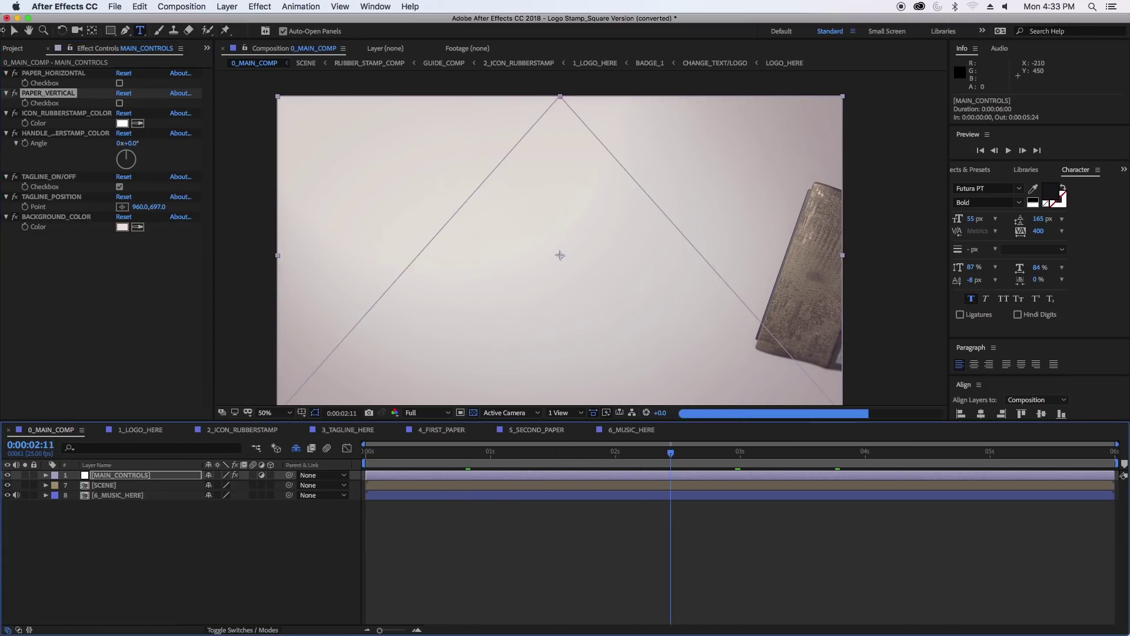
pyautogui.click(120, 83)
pyautogui.click(120, 84)
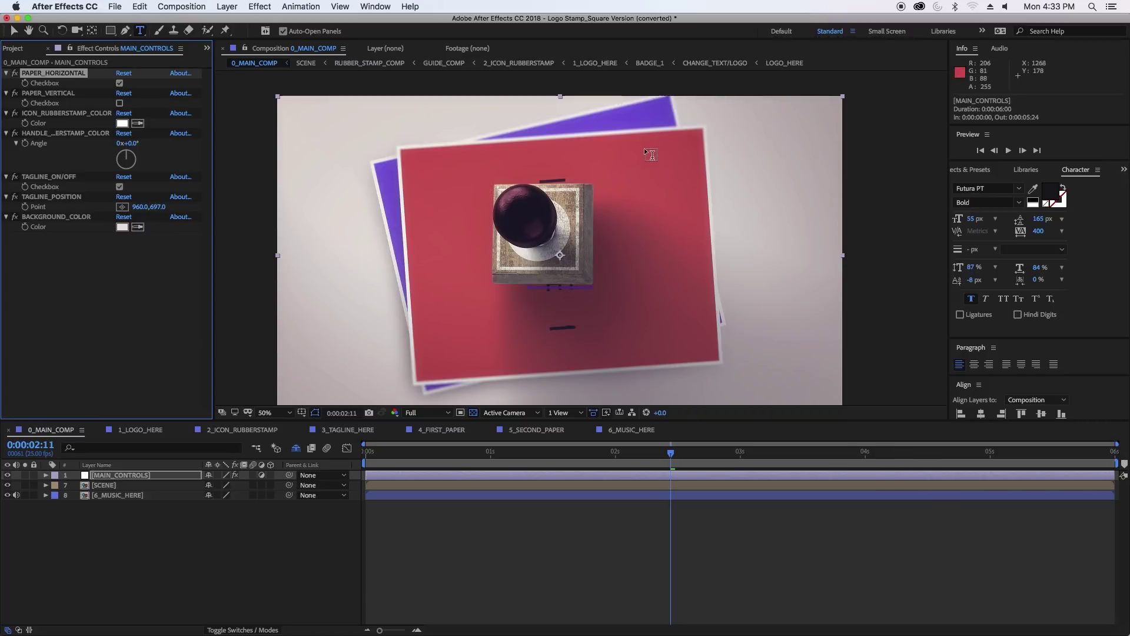
pyautogui.click(120, 83)
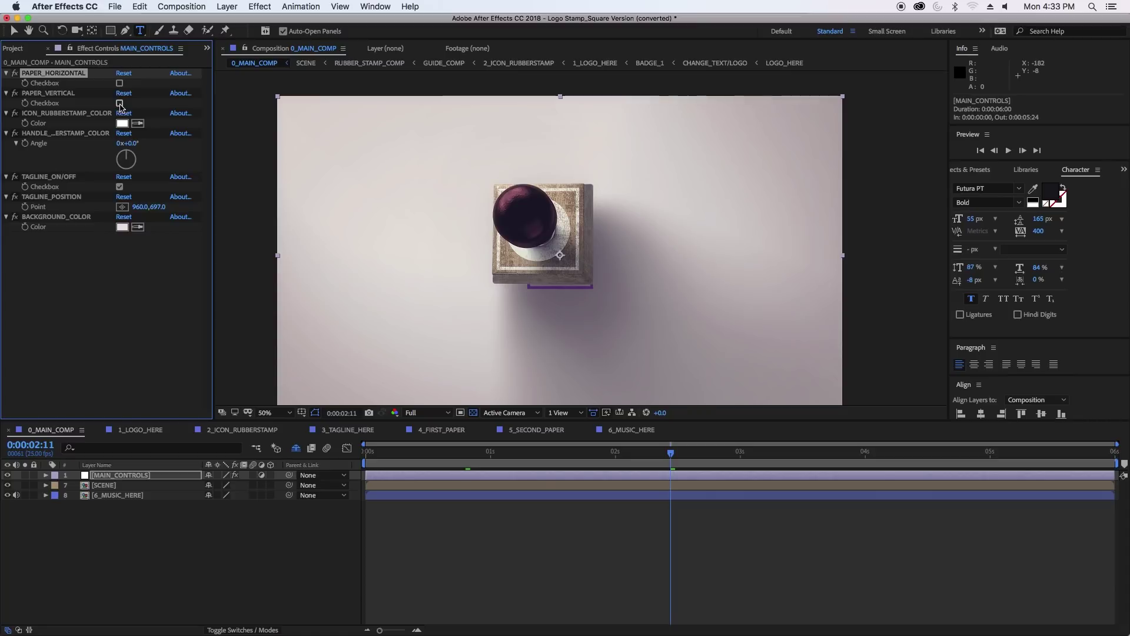
pyautogui.click(120, 103)
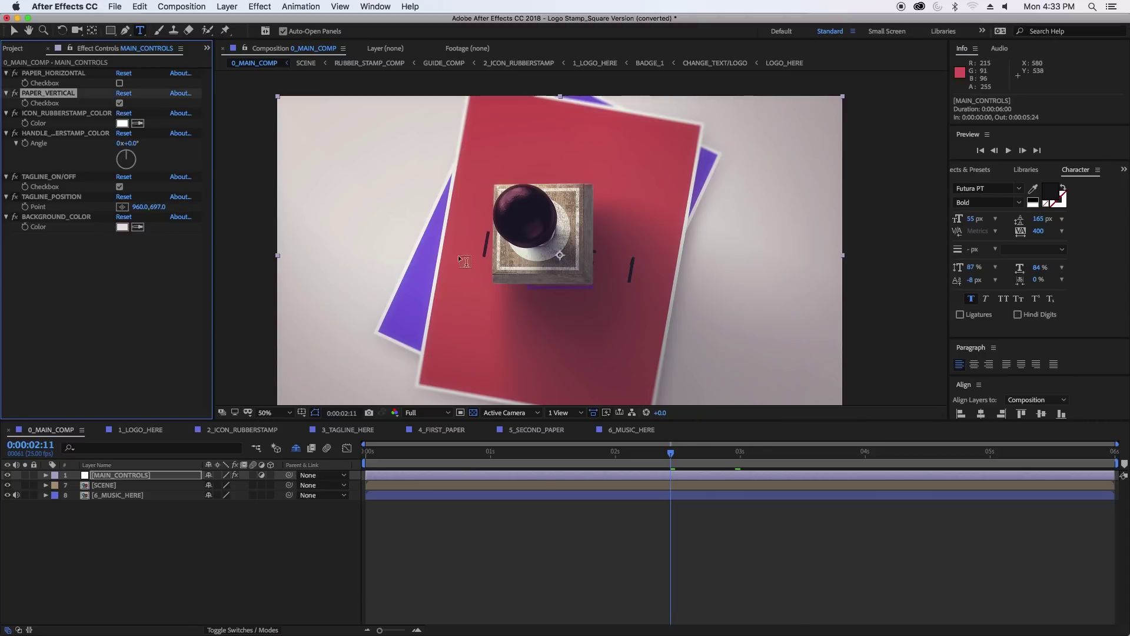
pyautogui.click(120, 83)
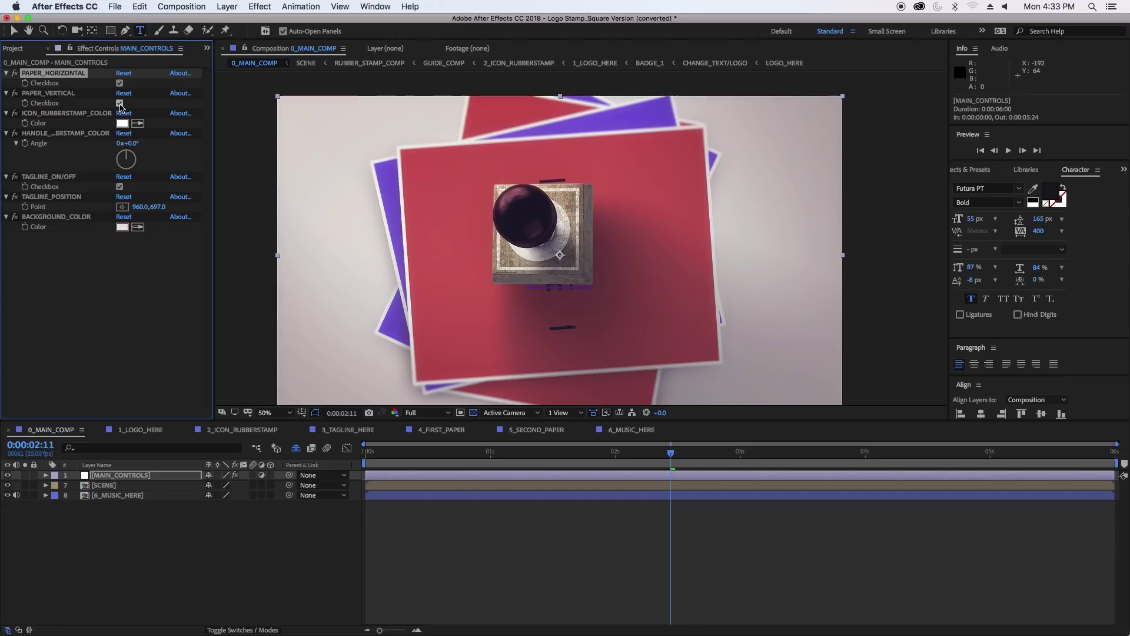
pyautogui.click(120, 103)
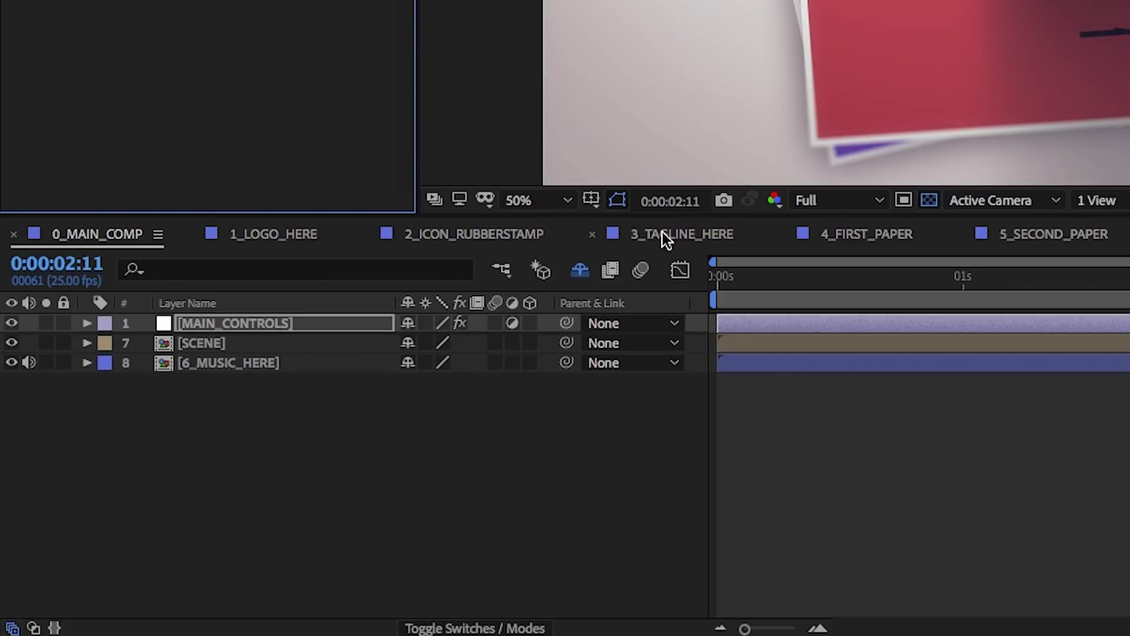
# Place the different-video-equipment photo from the Elements Media folder into 4_FIRST_PAPER, directly below the FRAME layer.
pyautogui.click(860, 235)
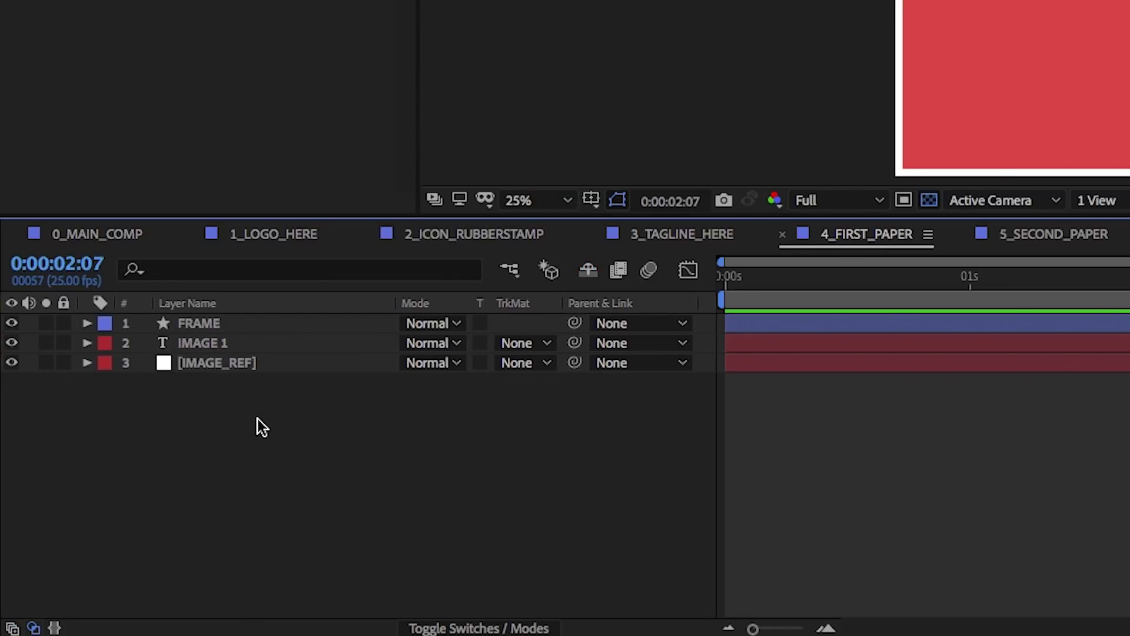
pyautogui.hotkey('ctrl', '0')
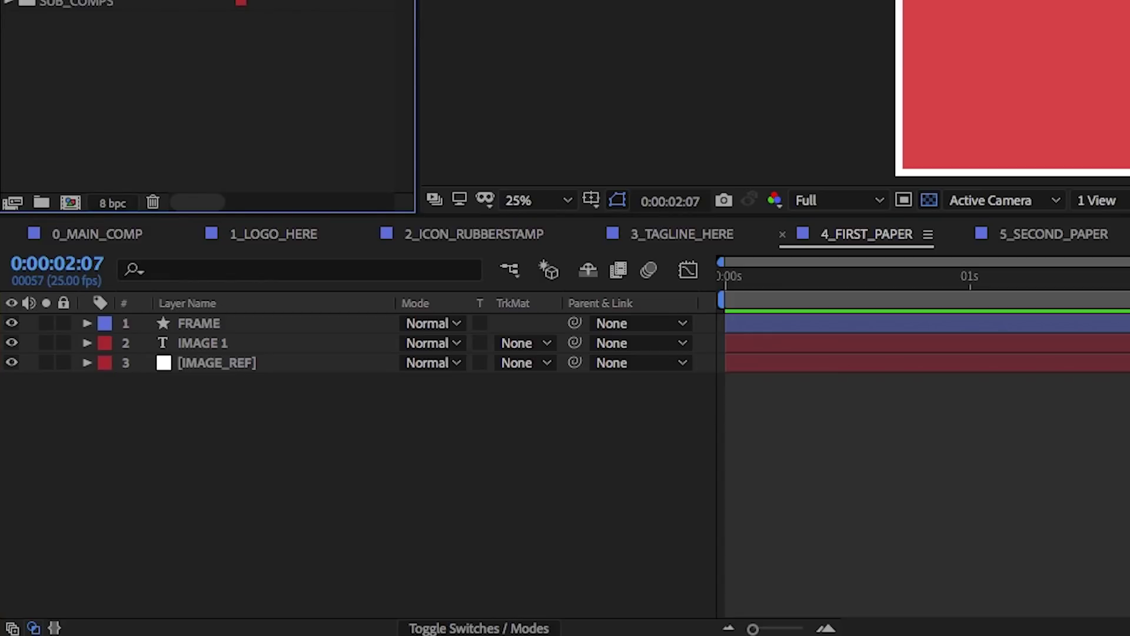
pyautogui.moveTo(308, 603)
pyautogui.click(76, 602)
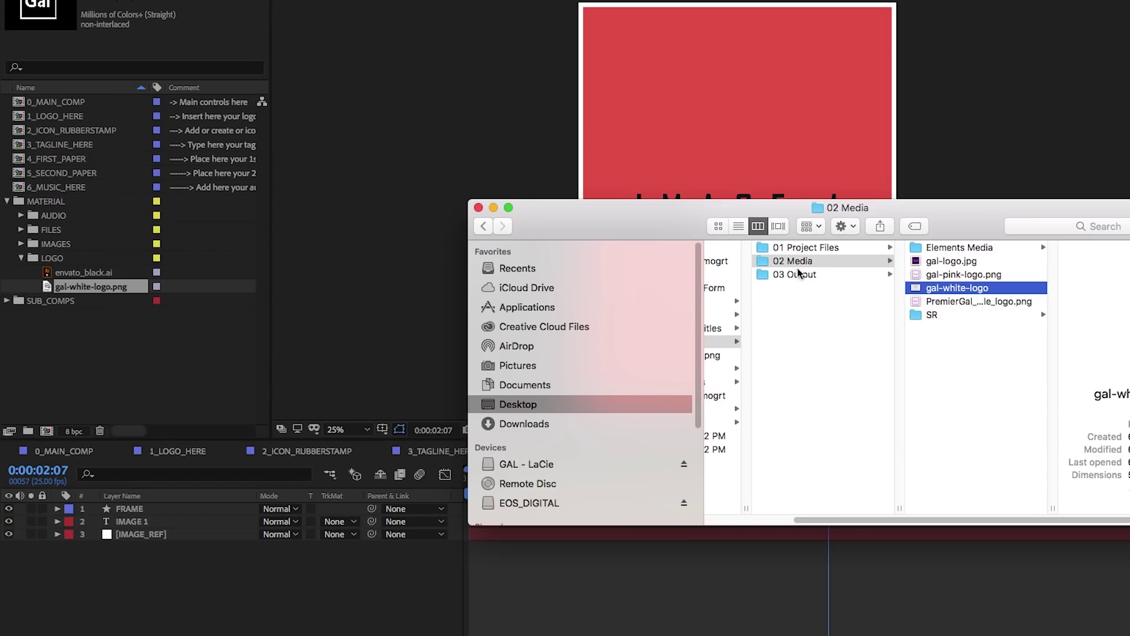
pyautogui.click(955, 249)
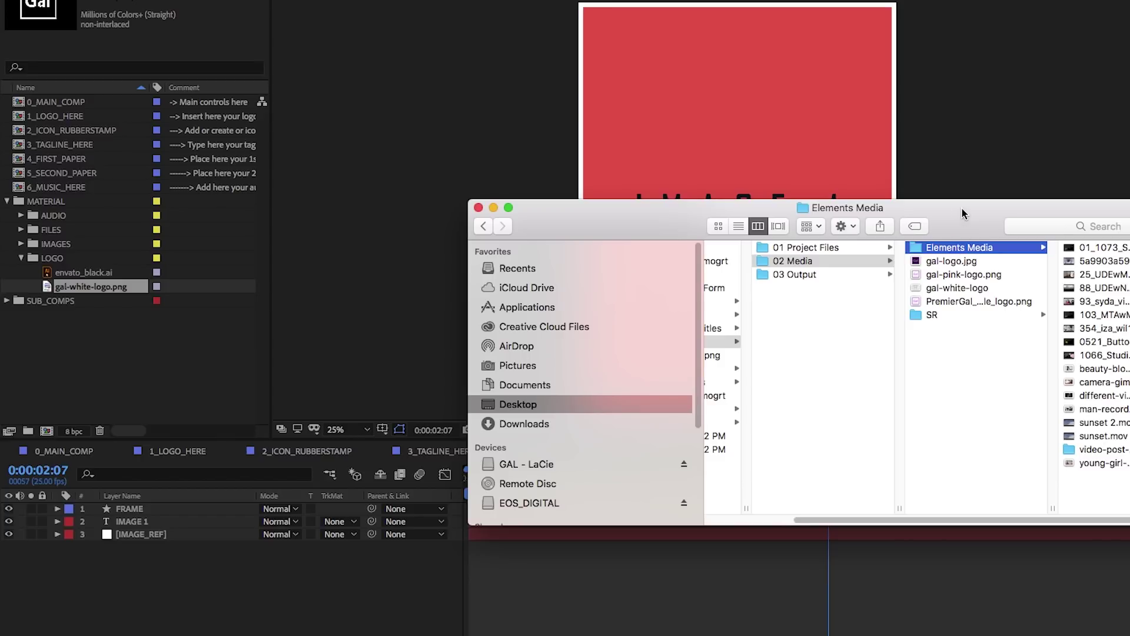
pyautogui.moveTo(959, 209); pyautogui.dragTo(780, 162)
pyautogui.moveTo(1033, 476); pyautogui.dragTo(1122, 500)
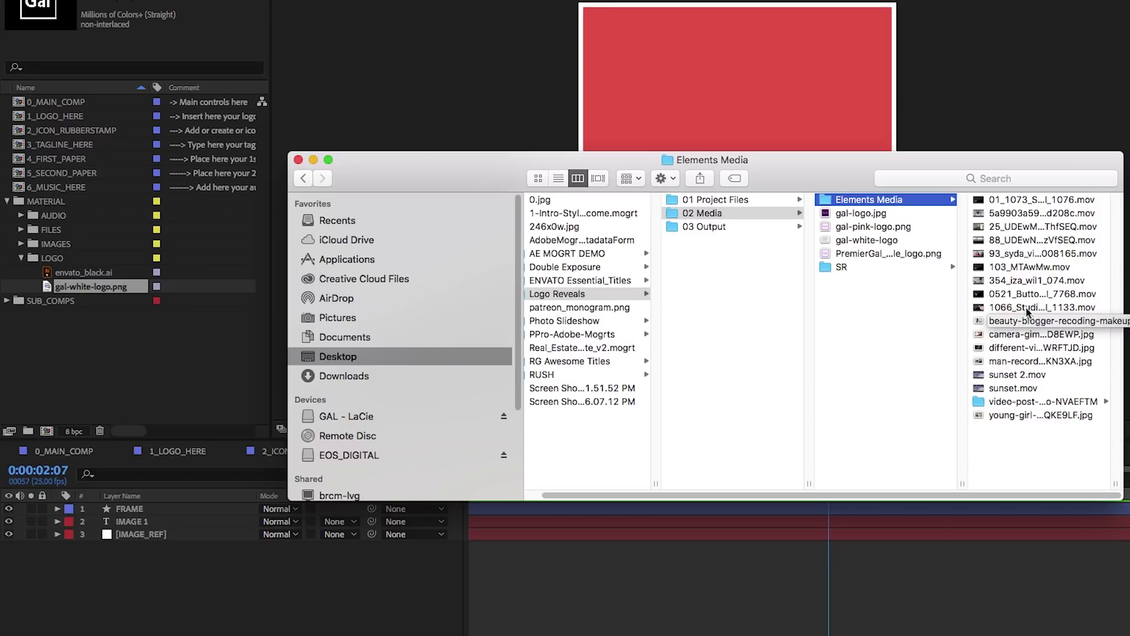
pyautogui.click(1030, 281)
pyautogui.click(862, 346)
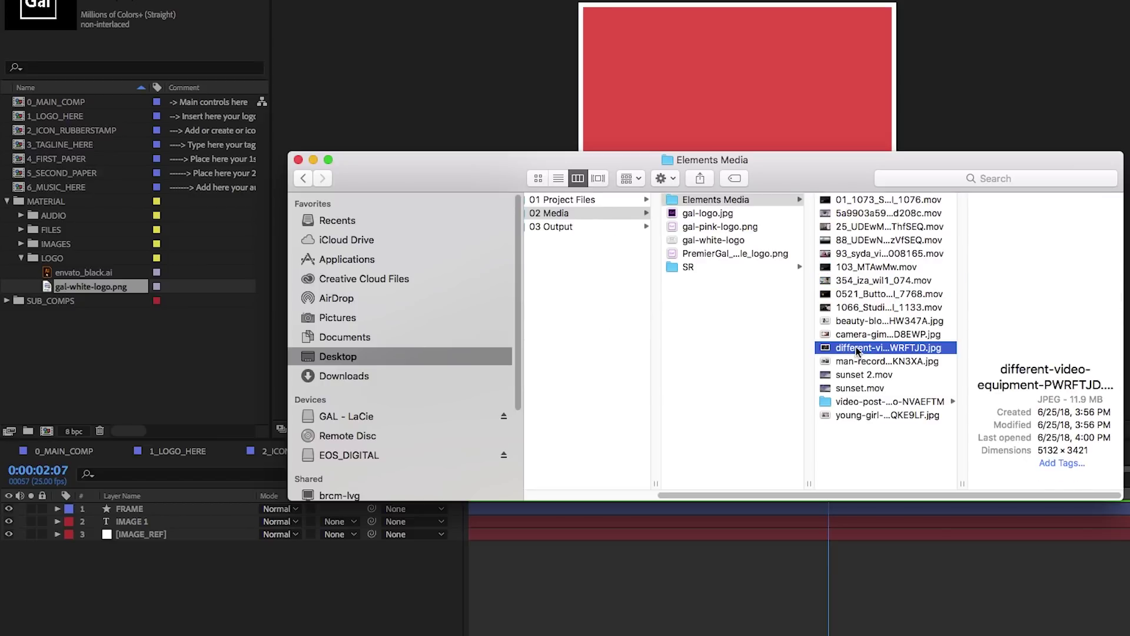
pyautogui.moveTo(861, 346); pyautogui.dragTo(143, 522)
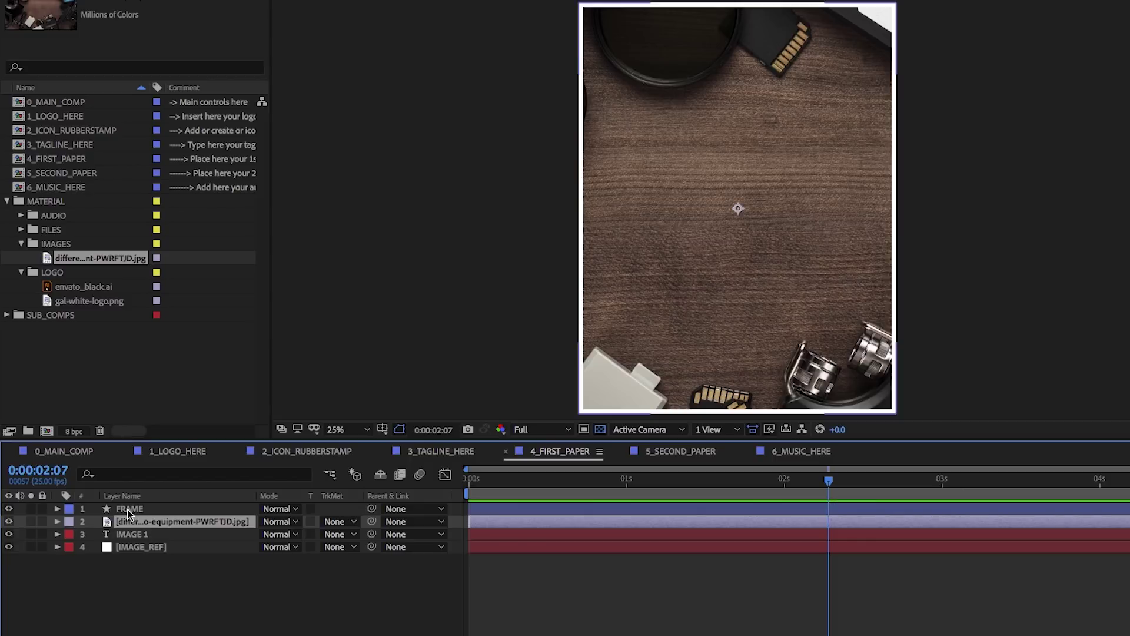
# Scale the video equipment photo to 46% and rotate it 90°.
pyautogui.press('s')
pyautogui.moveTo(286, 533); pyautogui.dragTo(177, 537)
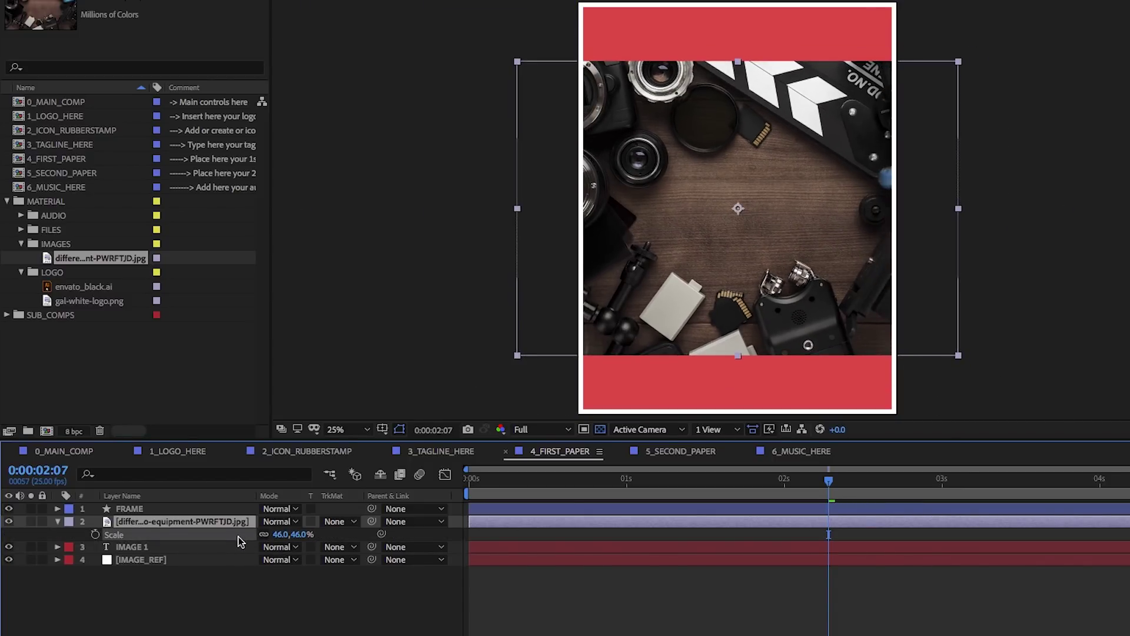
pyautogui.press('r')
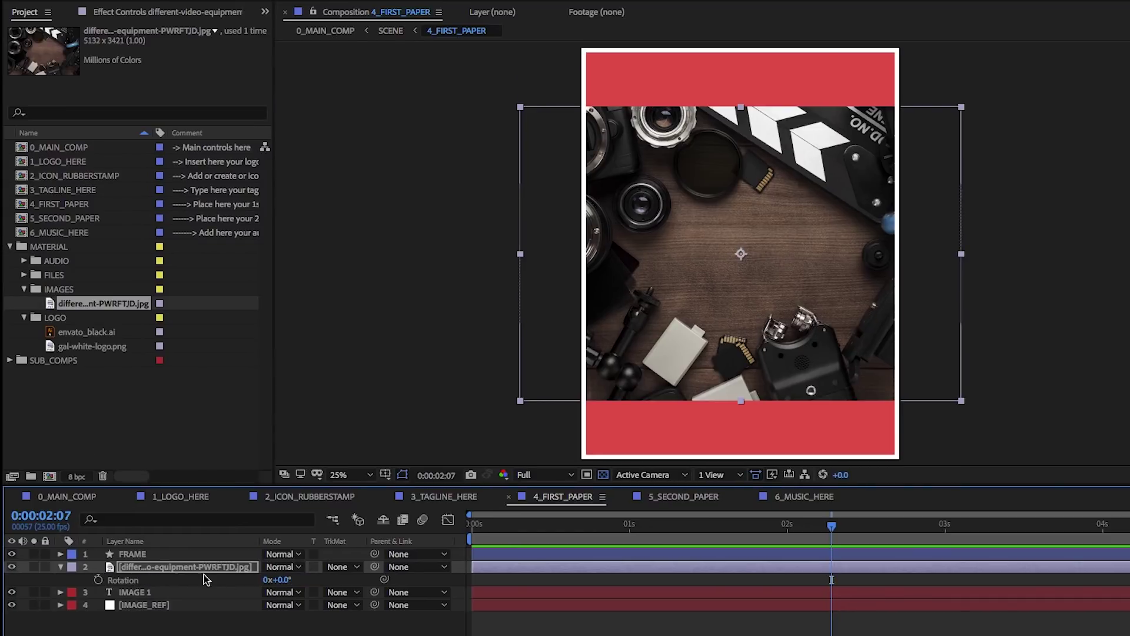
pyautogui.click(279, 579)
pyautogui.write('90')
pyautogui.press('Return')
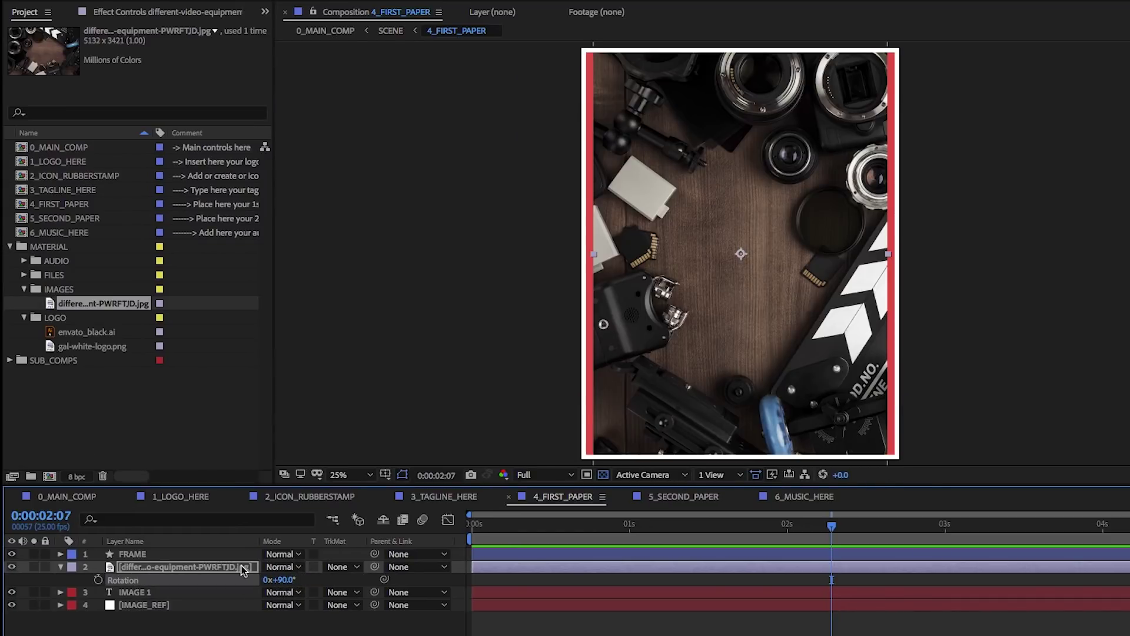
# Enlarge the rotated equipment photo to 56% to fill the frame, and check 0_MAIN_COMP at 0:00:03:15.
pyautogui.press('s')
pyautogui.moveTo(283, 581); pyautogui.dragTo(287, 580)
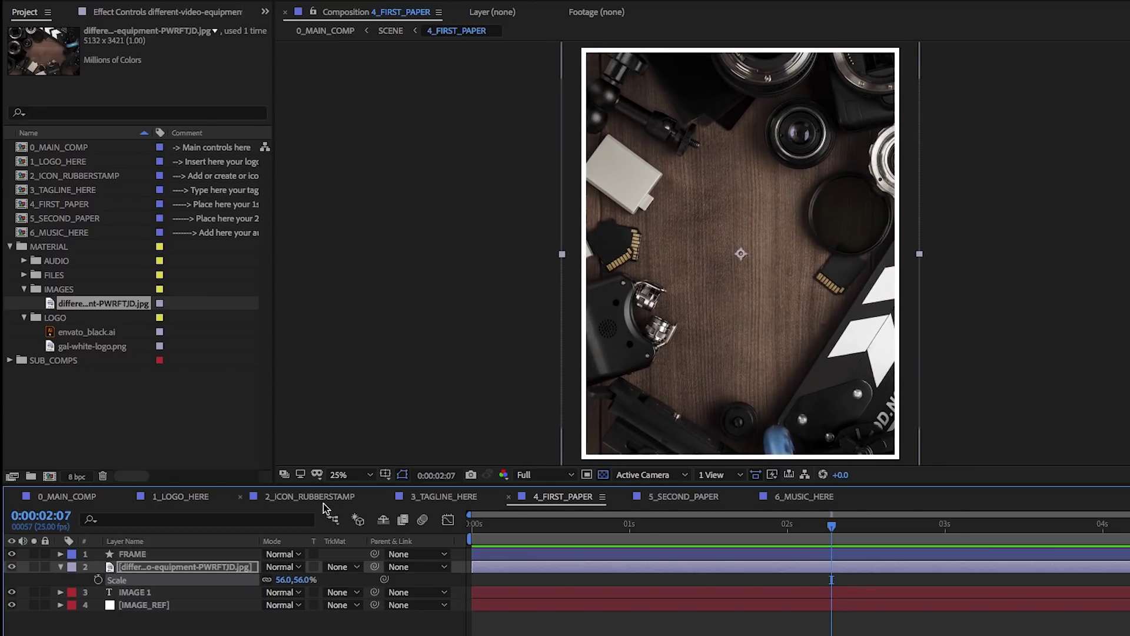
pyautogui.click(86, 499)
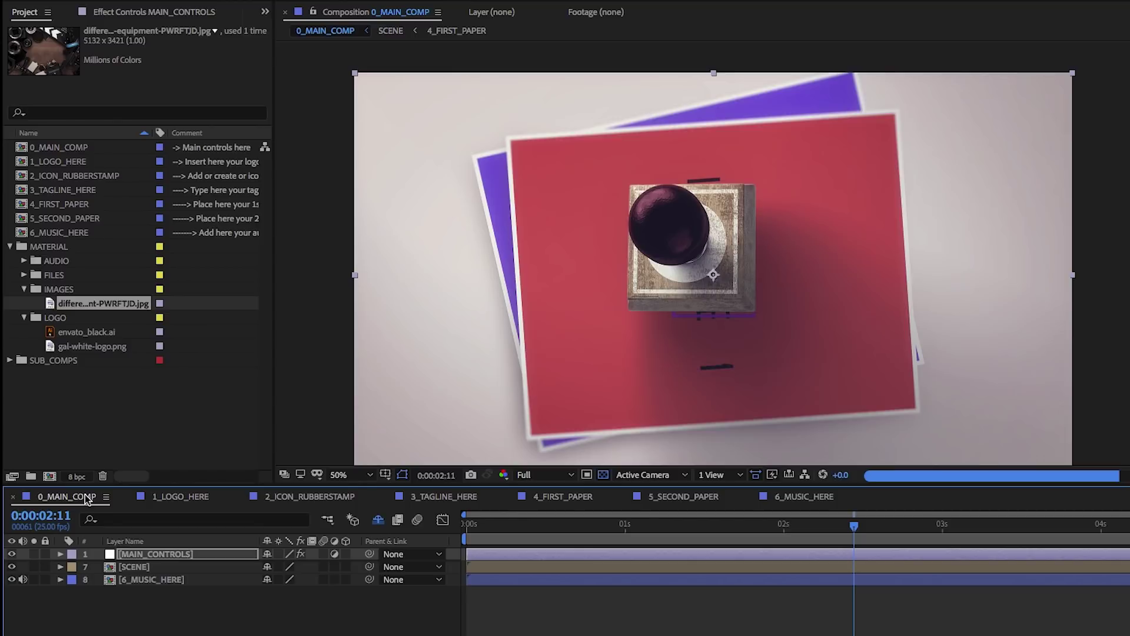
pyautogui.moveTo(877, 537); pyautogui.dragTo(1038, 531)
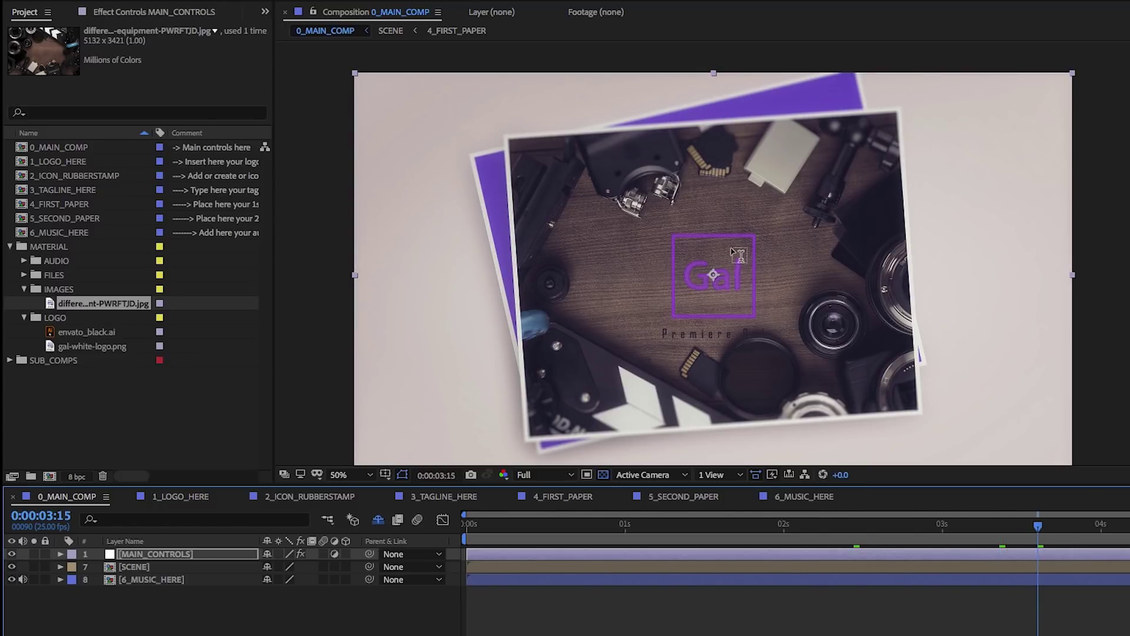
# Change the ADD COLOR HERE fill in 1_LOGO_HERE to near-white F8F3FD and return to 0_MAIN_COMP.
pyautogui.click(177, 497)
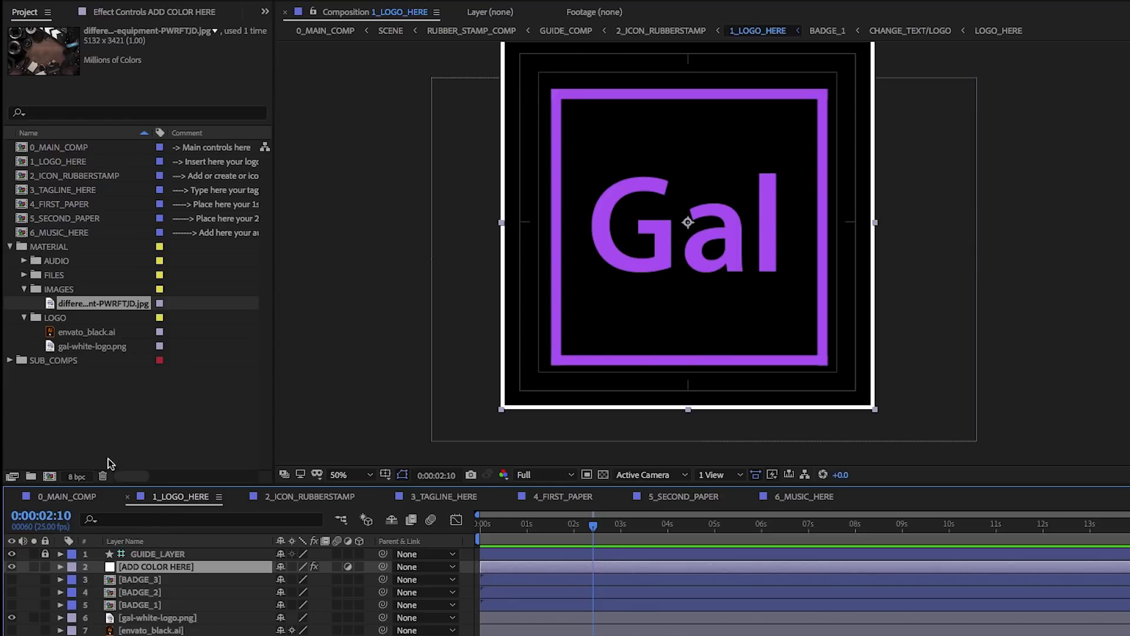
pyautogui.click(135, 13)
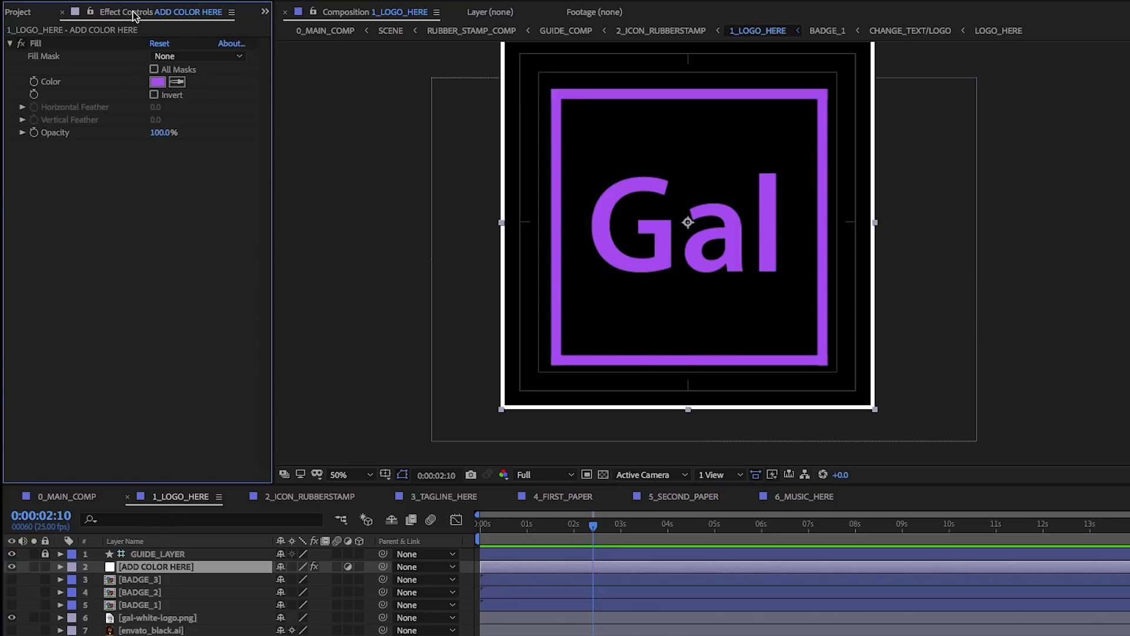
pyautogui.click(157, 82)
pyautogui.click(241, 284)
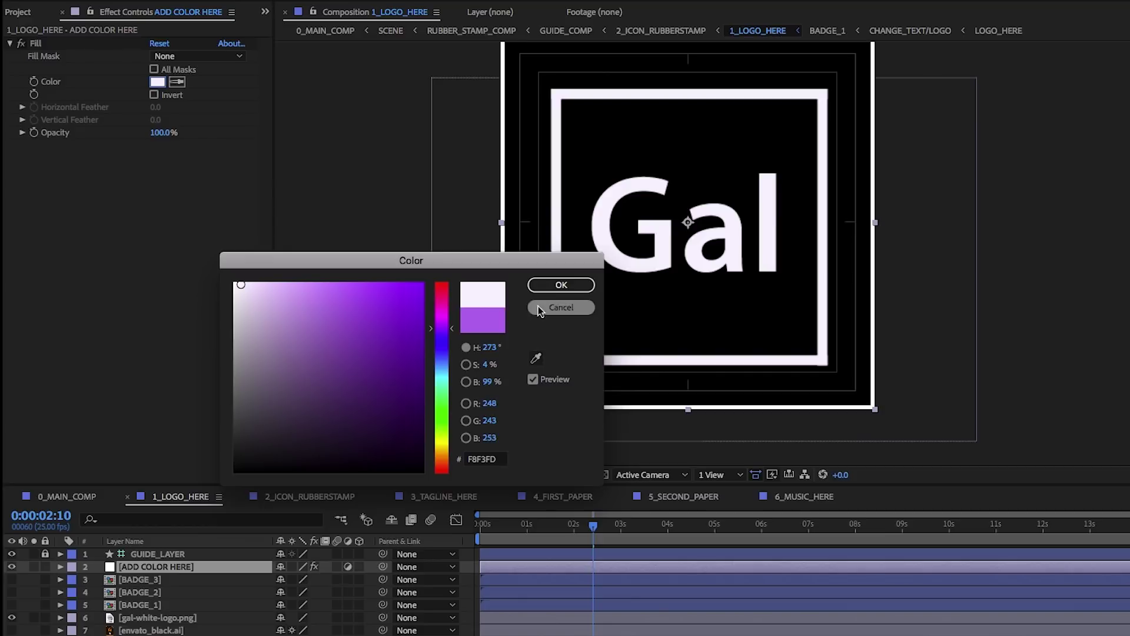
pyautogui.press('Return')
pyautogui.click(81, 497)
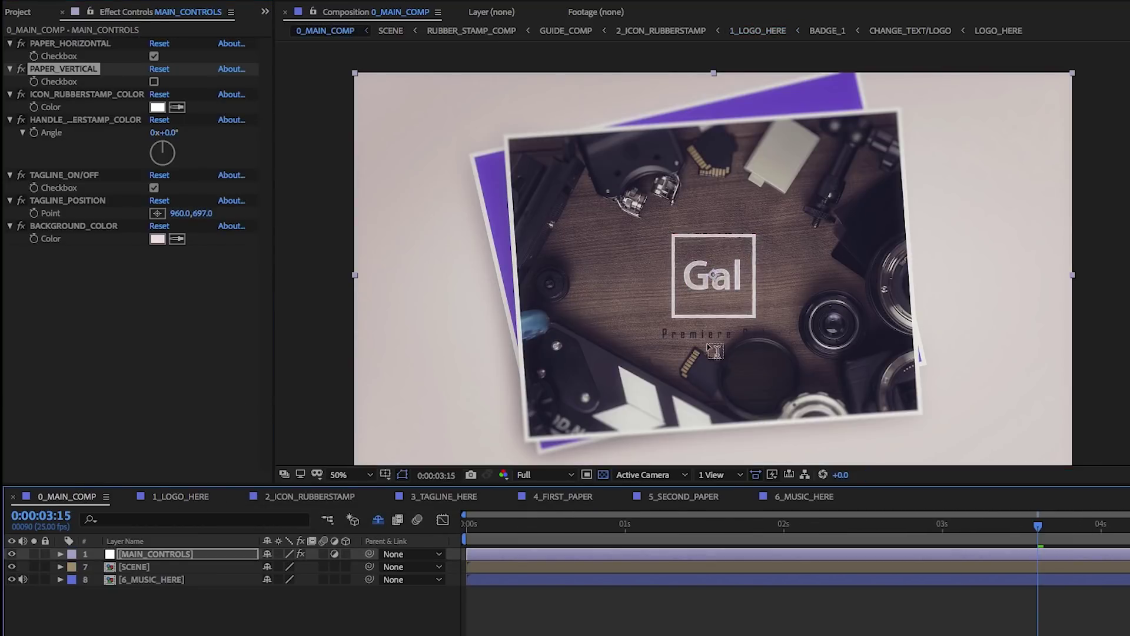
# Change the colour of the Premiere Gal text in 3_TAGLINE_HERE to white and view it in 0_MAIN_COMP.
pyautogui.click(459, 501)
pyautogui.click(686, 247)
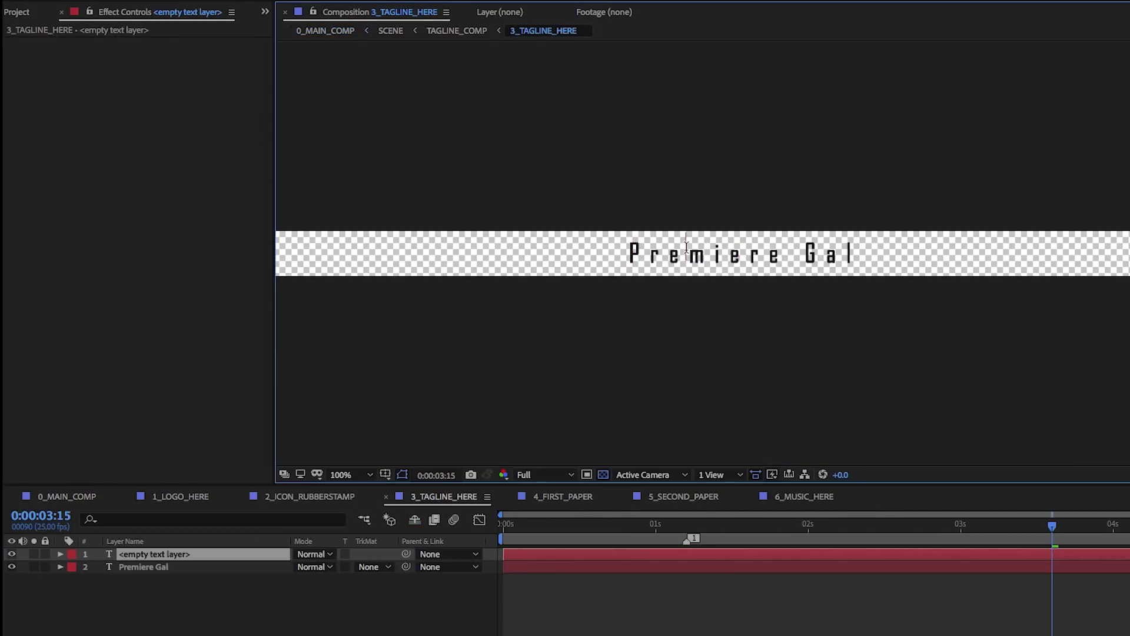
pyautogui.click(687, 255)
pyautogui.hotkey('ctrl', 'a')
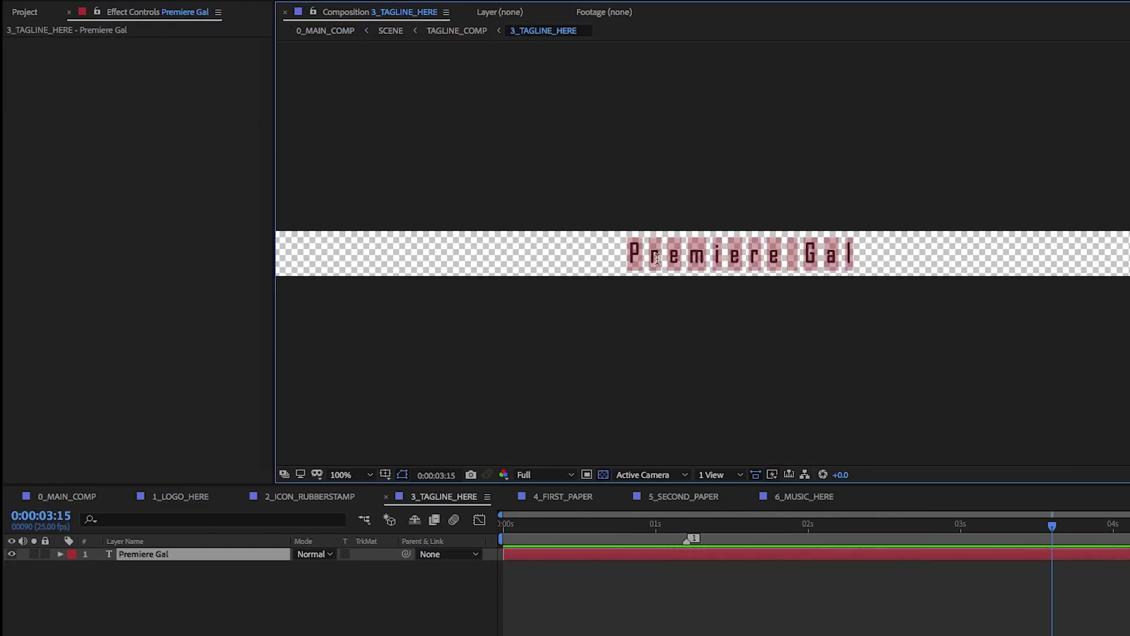
pyautogui.click(1093, 203)
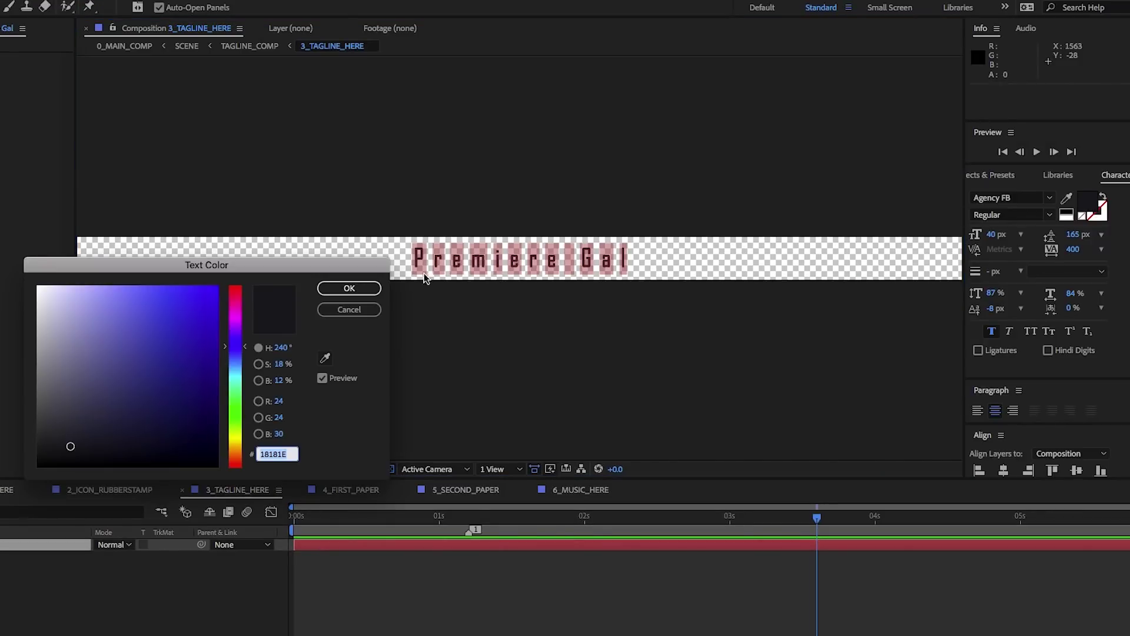
pyautogui.moveTo(53, 326); pyautogui.dragTo(37, 285)
pyautogui.click(349, 288)
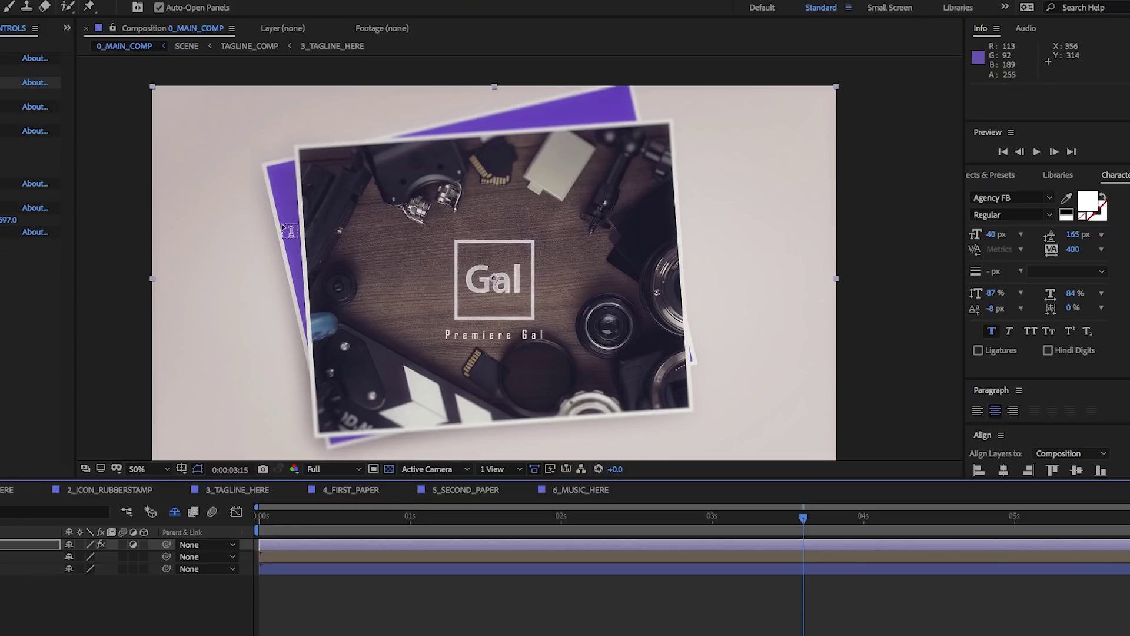
# Place camera-gimbal-dslr-video-P8D8EWP.jpg from Elements Media into 5_SECOND_PAPER, directly below the FRAME layer.
pyautogui.click(453, 489)
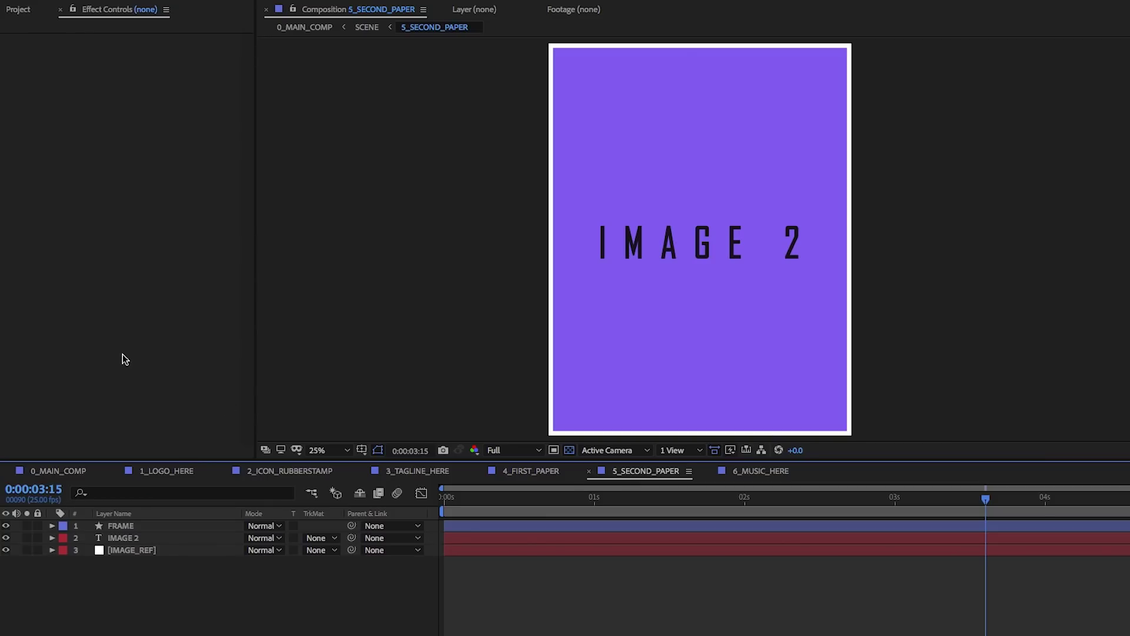
pyautogui.click(18, 13)
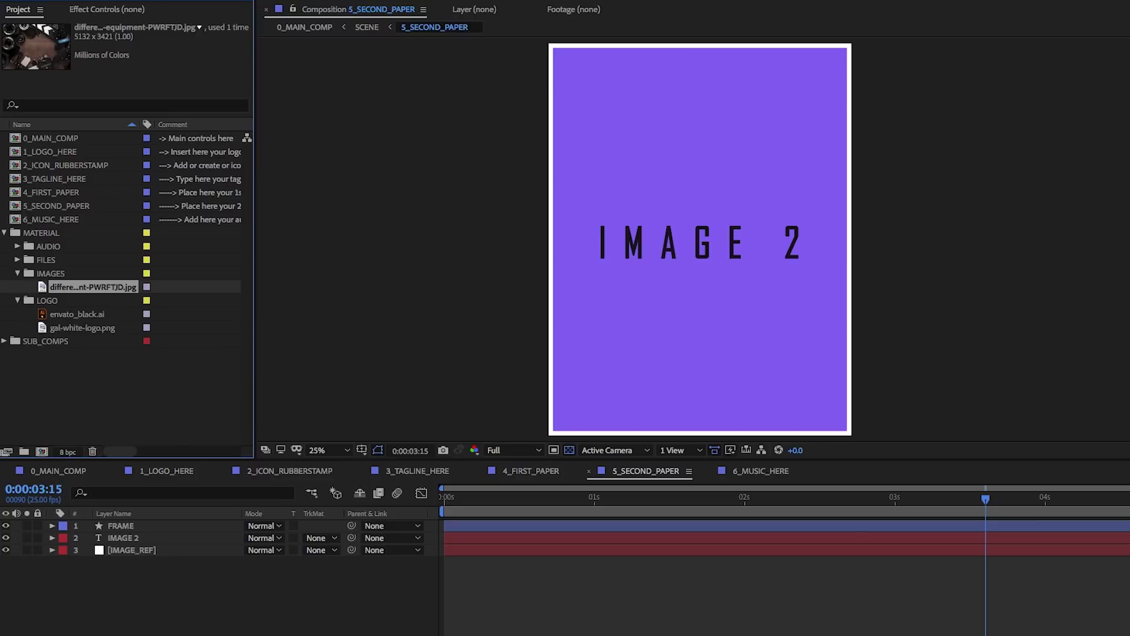
pyautogui.press('Up')
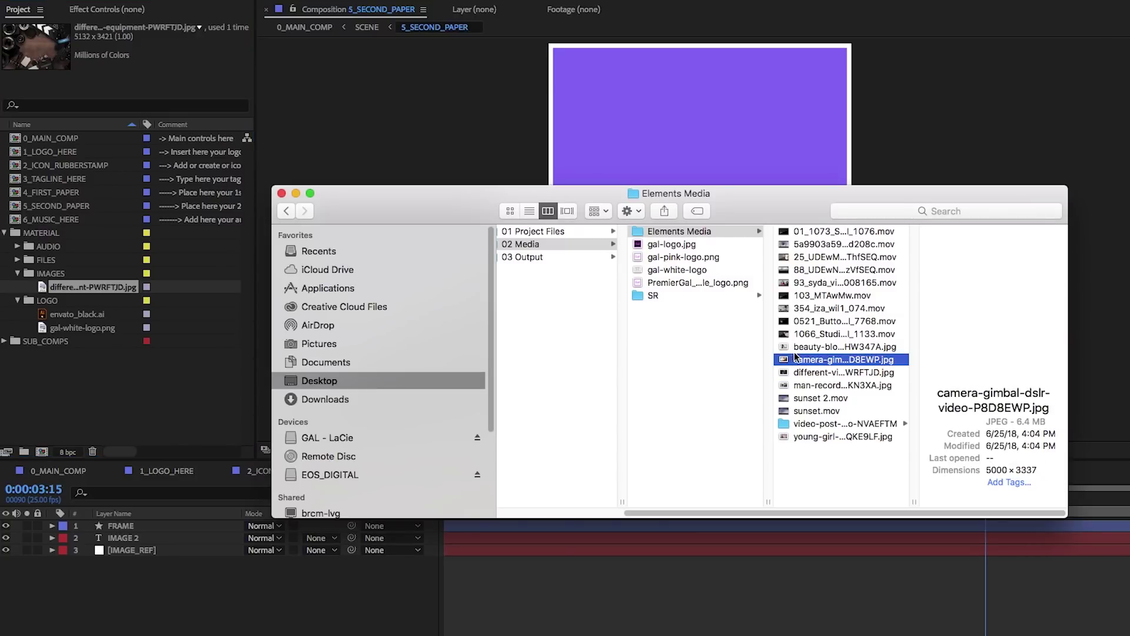
pyautogui.moveTo(811, 363); pyautogui.dragTo(116, 577)
pyautogui.moveTo(124, 531); pyautogui.dragTo(123, 534)
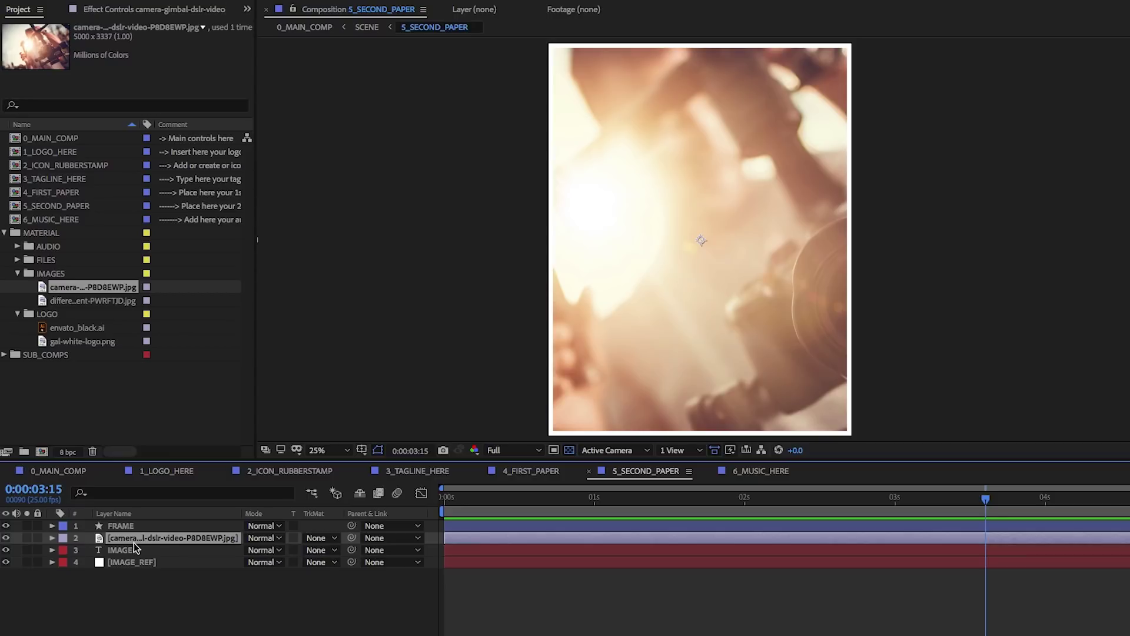
# Scale the camera gimbal photo to 66% and shift it horizontally to position 652, 1100.
pyautogui.press('s')
pyautogui.moveTo(257, 552); pyautogui.dragTo(240, 555)
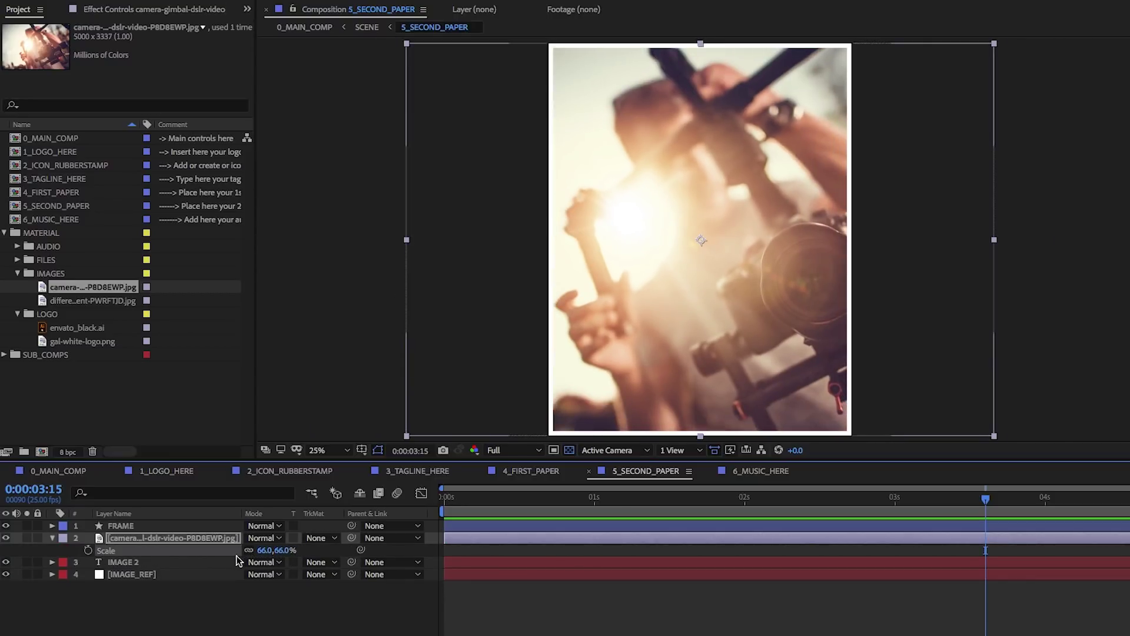
pyautogui.press('p')
pyautogui.moveTo(254, 550); pyautogui.dragTo(130, 551)
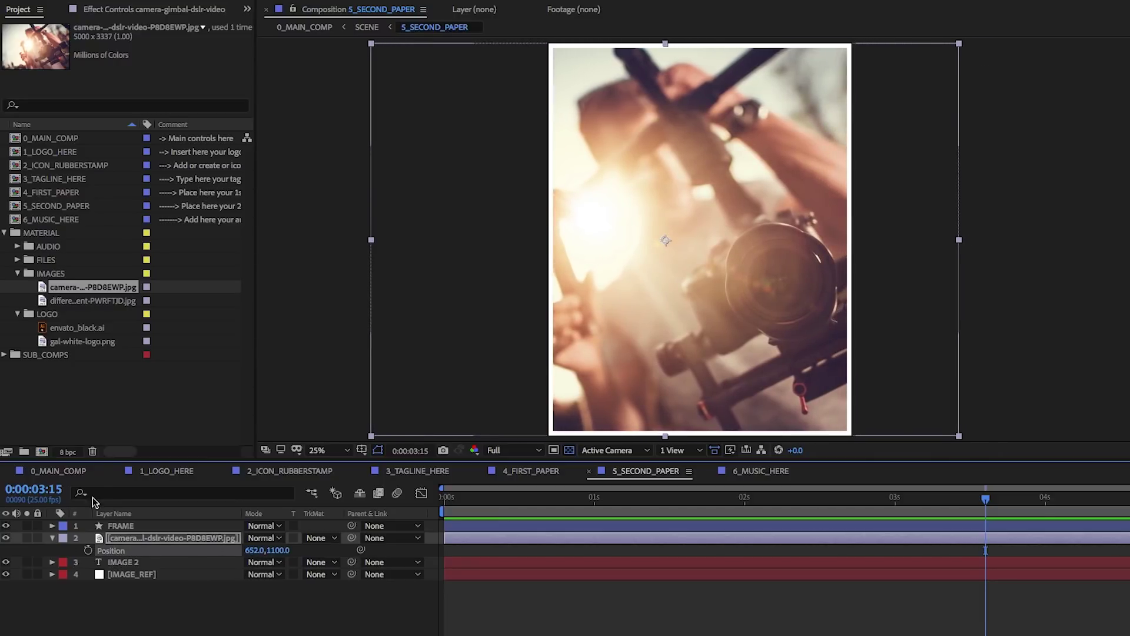
# Open the MAIN_CONTROLS effect controls in 0_MAIN_COMP and toggle the PAPER_HORIZONTAL option.
pyautogui.click(75, 472)
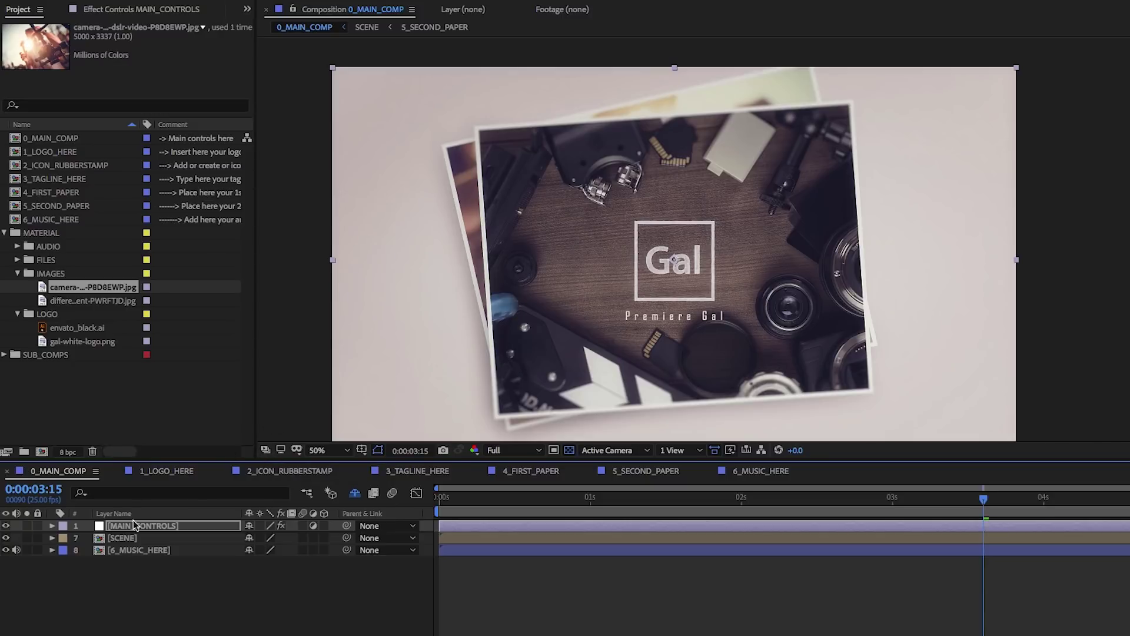
pyautogui.click(94, 527)
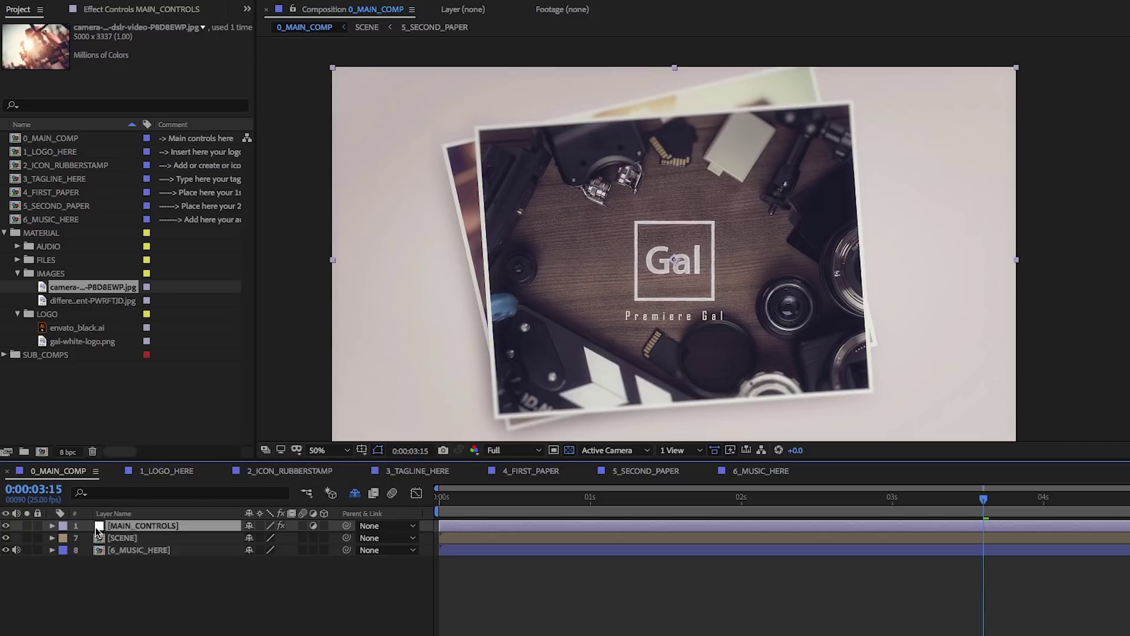
pyautogui.click(119, 10)
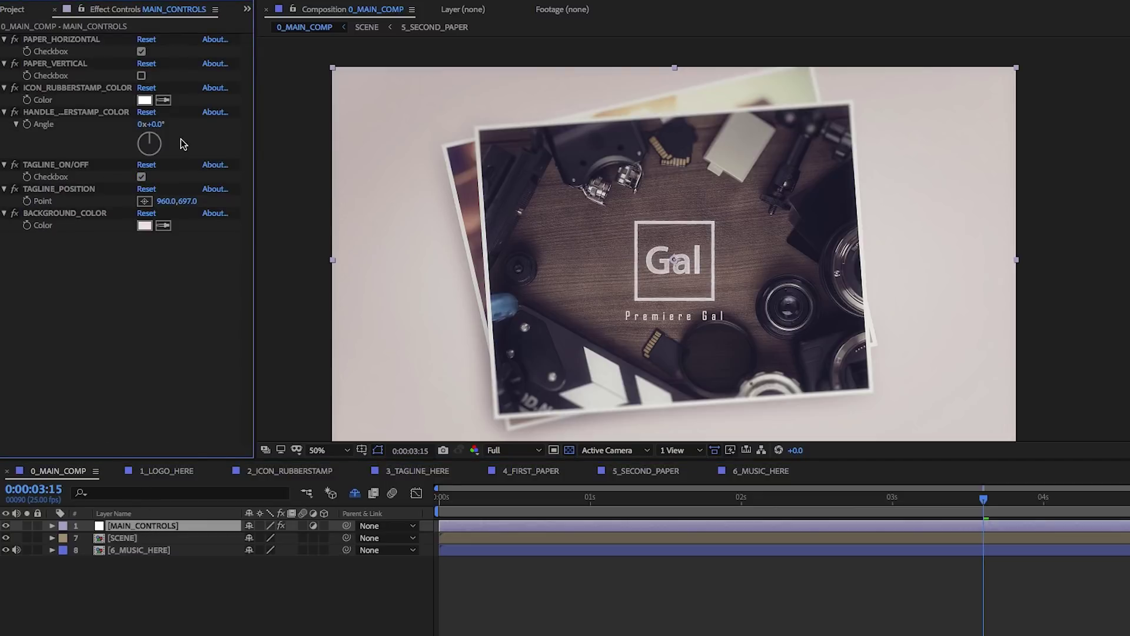
pyautogui.click(142, 52)
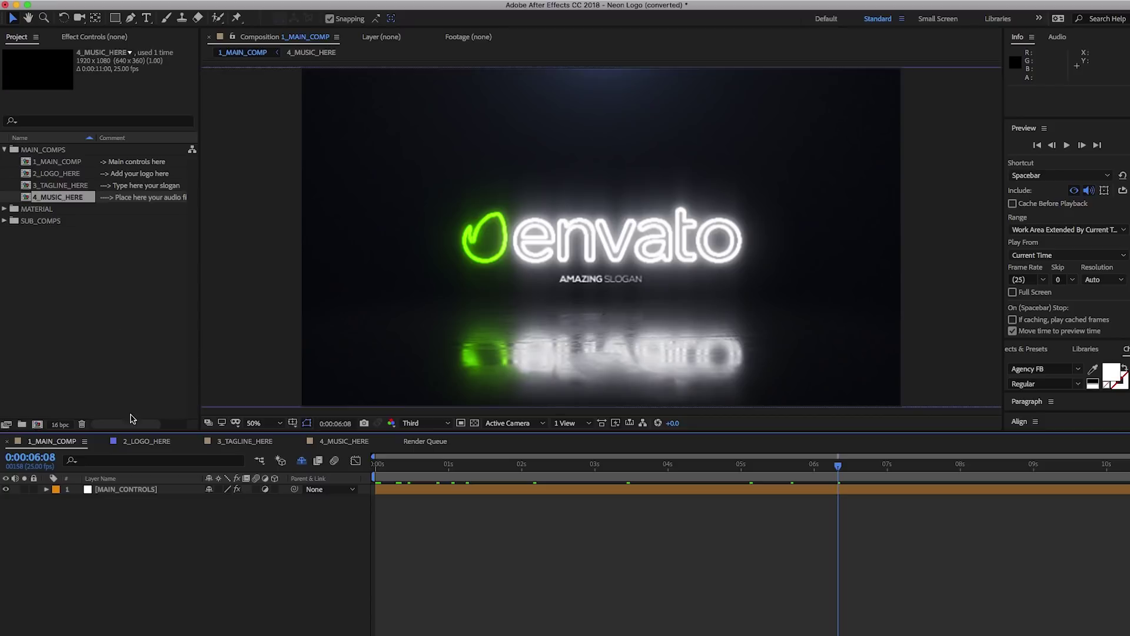
# Import gal-pink-logo.png from the 02 Media folder into the project's MATERIAL > LOGO folder, with the 2_LOGO_HERE composition open.
pyautogui.click(144, 443)
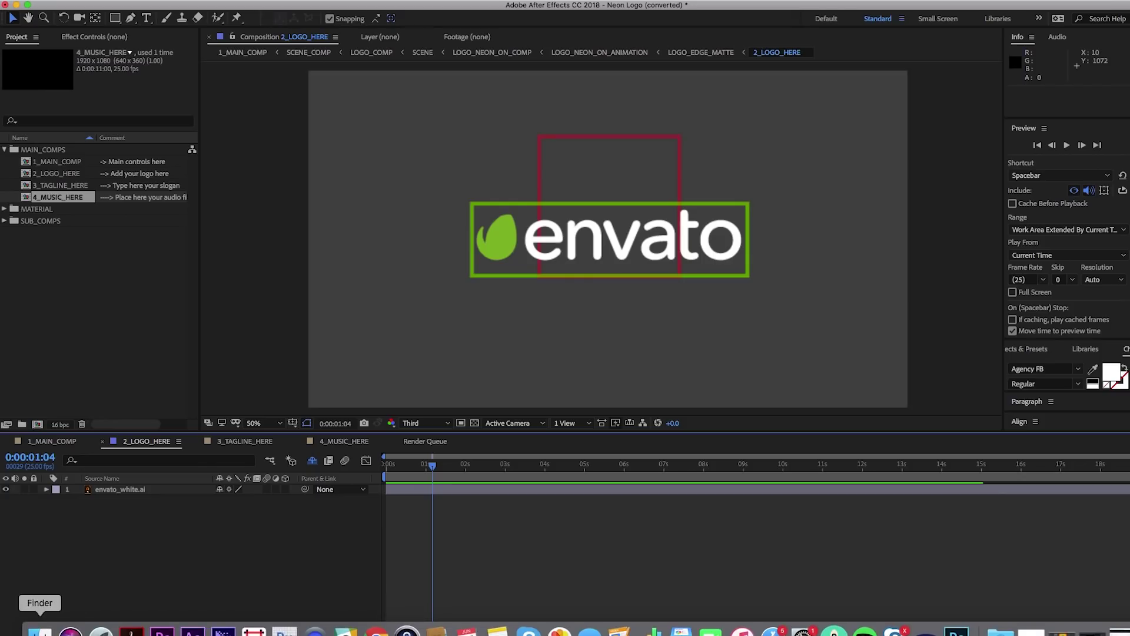
pyautogui.click(52, 629)
pyautogui.click(619, 242)
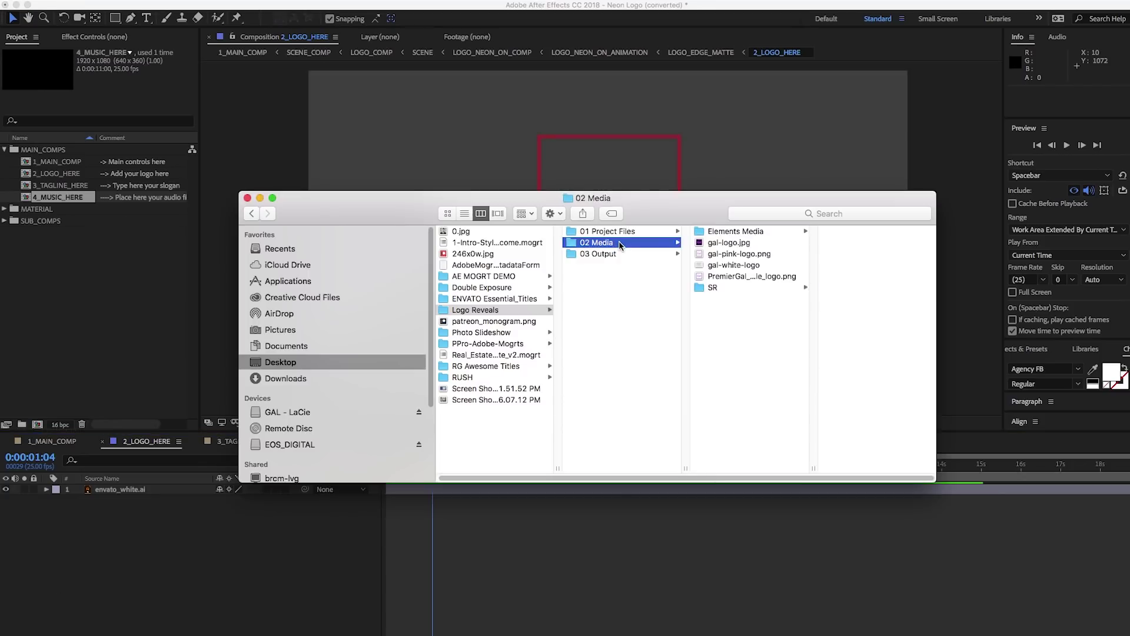
pyautogui.click(727, 254)
pyautogui.press('space')
pyautogui.press('space')
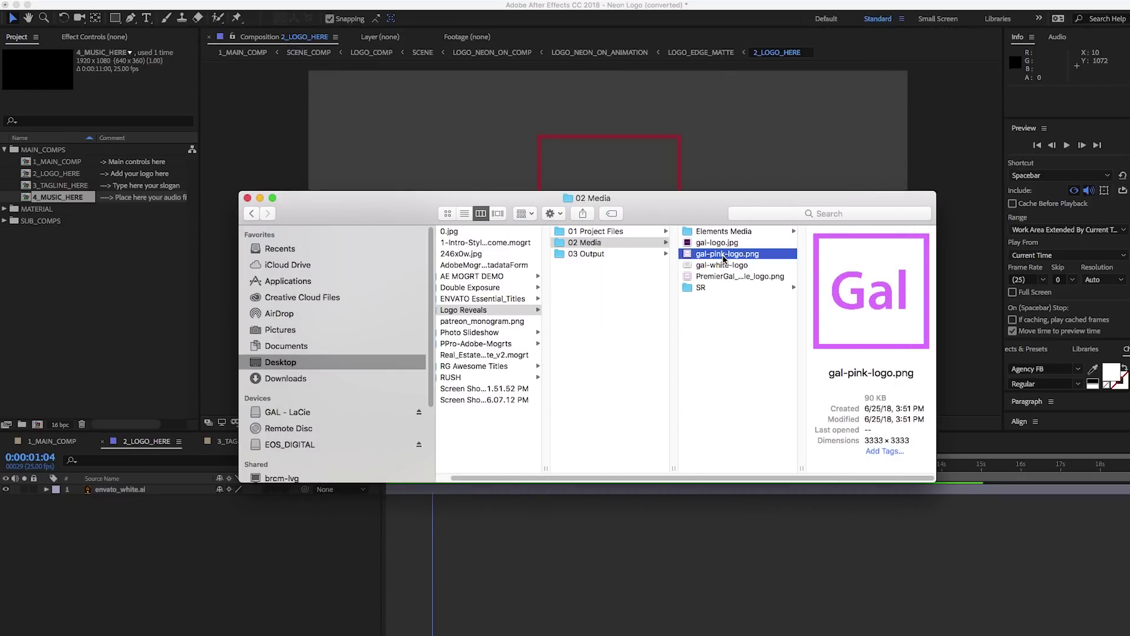
pyautogui.moveTo(726, 257); pyautogui.dragTo(43, 217)
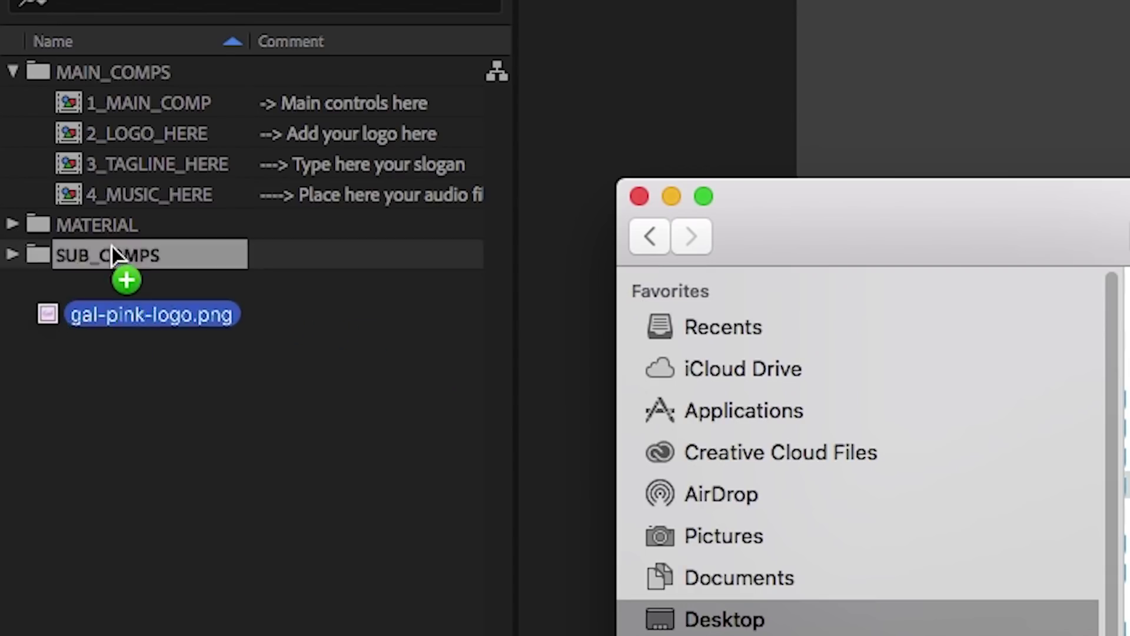
pyautogui.moveTo(111, 246); pyautogui.dragTo(130, 315)
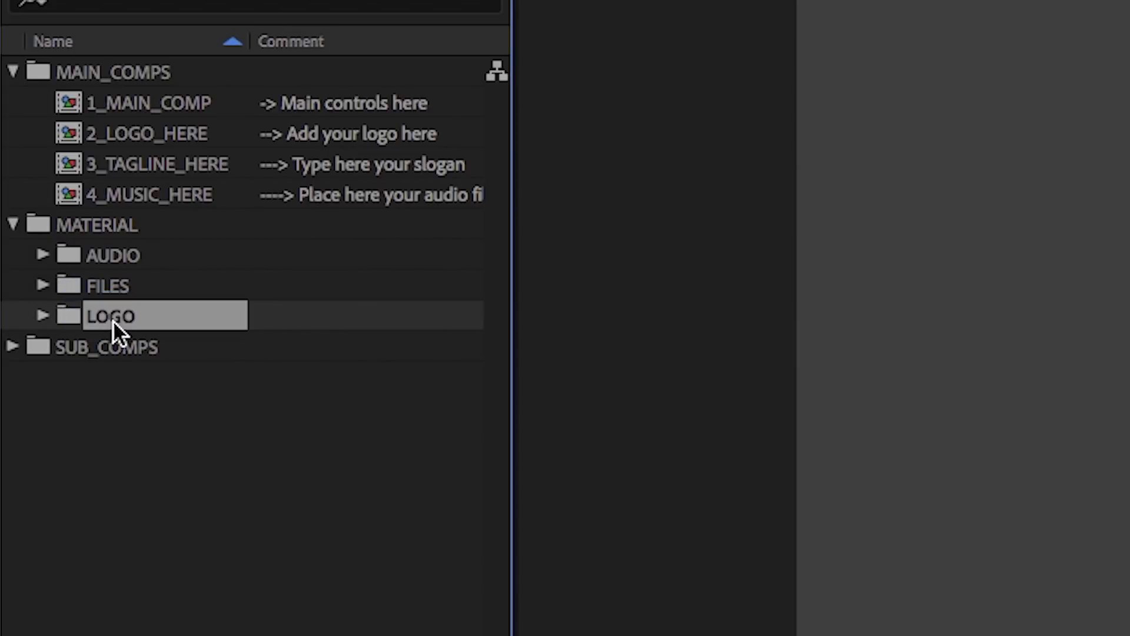
# Place gal-pink-logo.png from the LOGO folder into 2_LOGO_HERE above the envato_white.ai layer.
pyautogui.click(44, 316)
pyautogui.click(176, 382)
pyautogui.moveTo(186, 383); pyautogui.dragTo(127, 489)
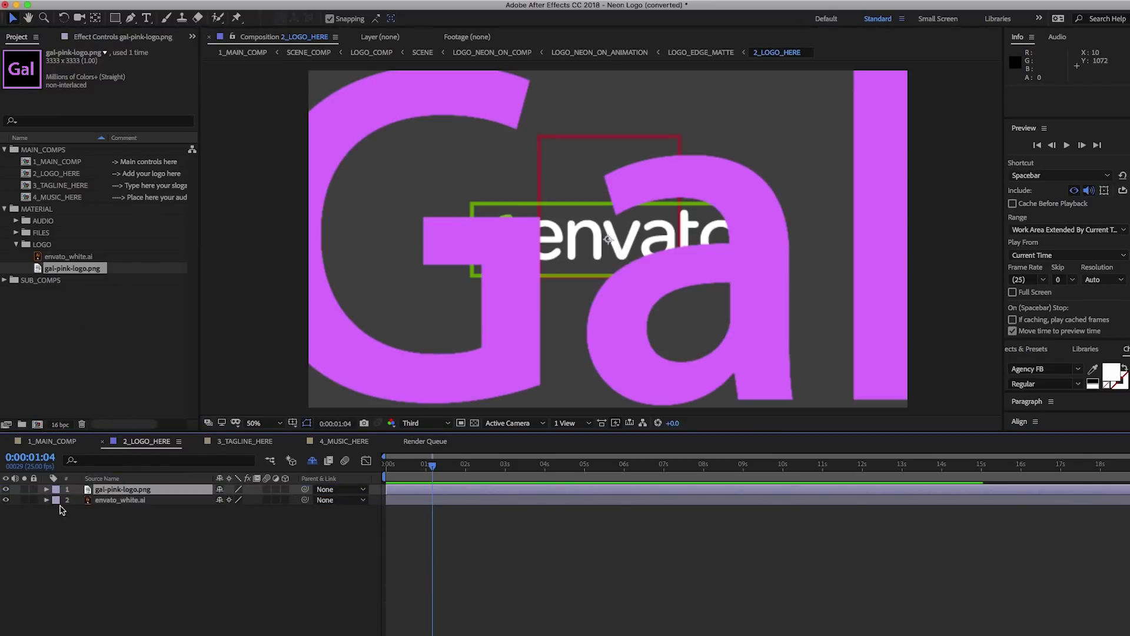
# Scale the gal-pink-logo.png layer to 12% and move it up inside the red guide square.
pyautogui.press('s')
pyautogui.moveTo(233, 500); pyautogui.dragTo(176, 498)
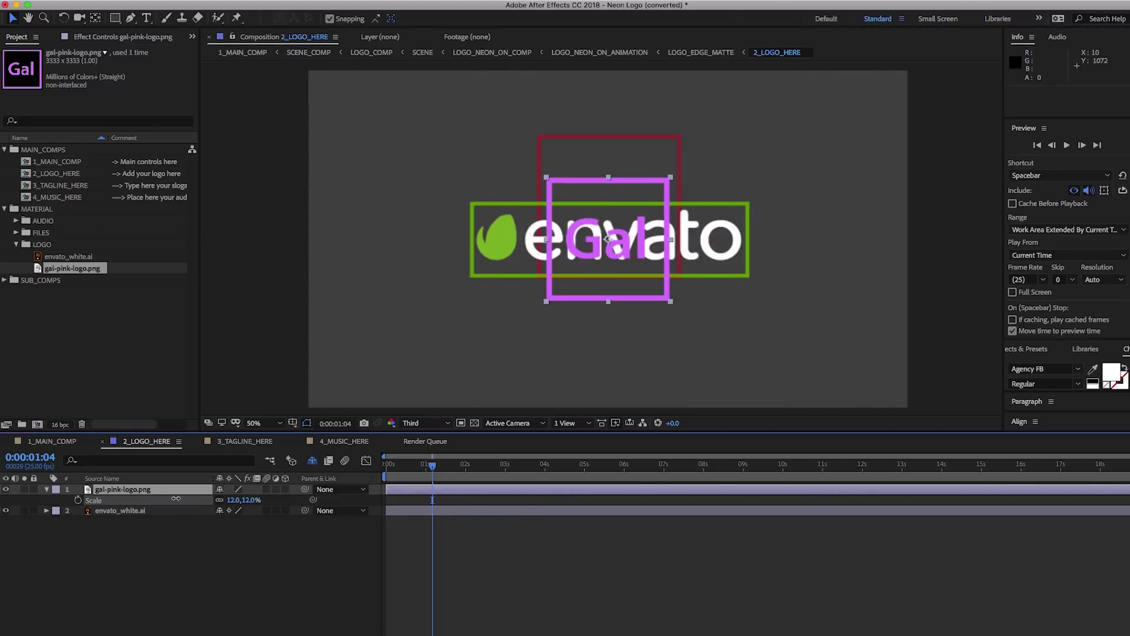
pyautogui.moveTo(571, 301); pyautogui.dragTo(574, 264)
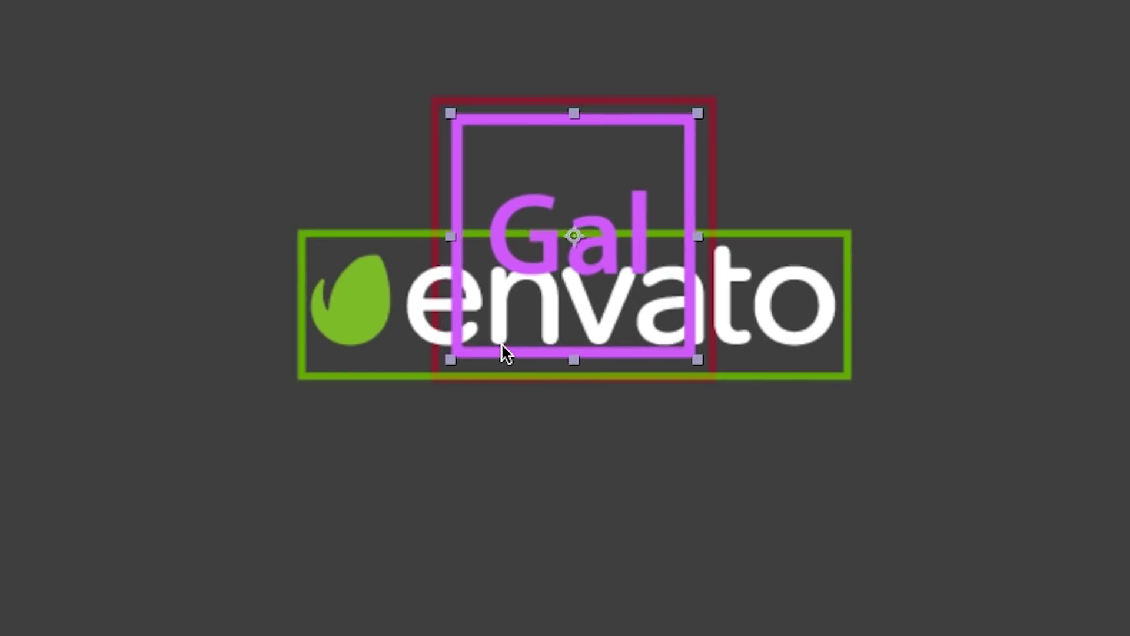
pyautogui.press('Down')
pyautogui.press('Down')
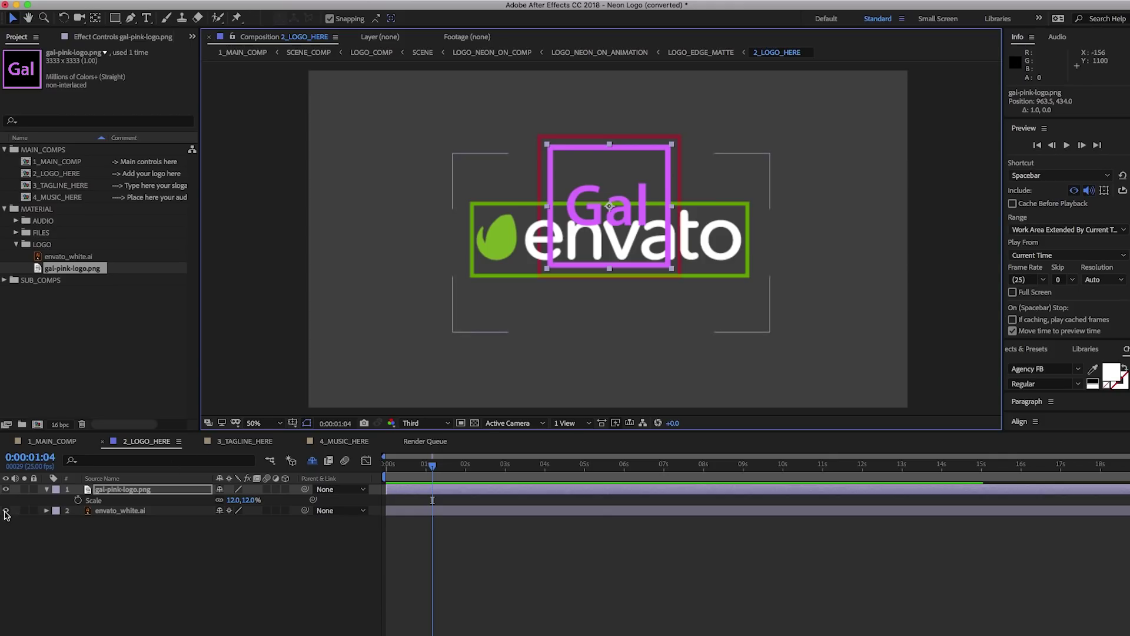
# Hide the envato_white.ai layer and view the neon logo in 1_MAIN_COMP at 0:00:08:00.
pyautogui.click(6, 511)
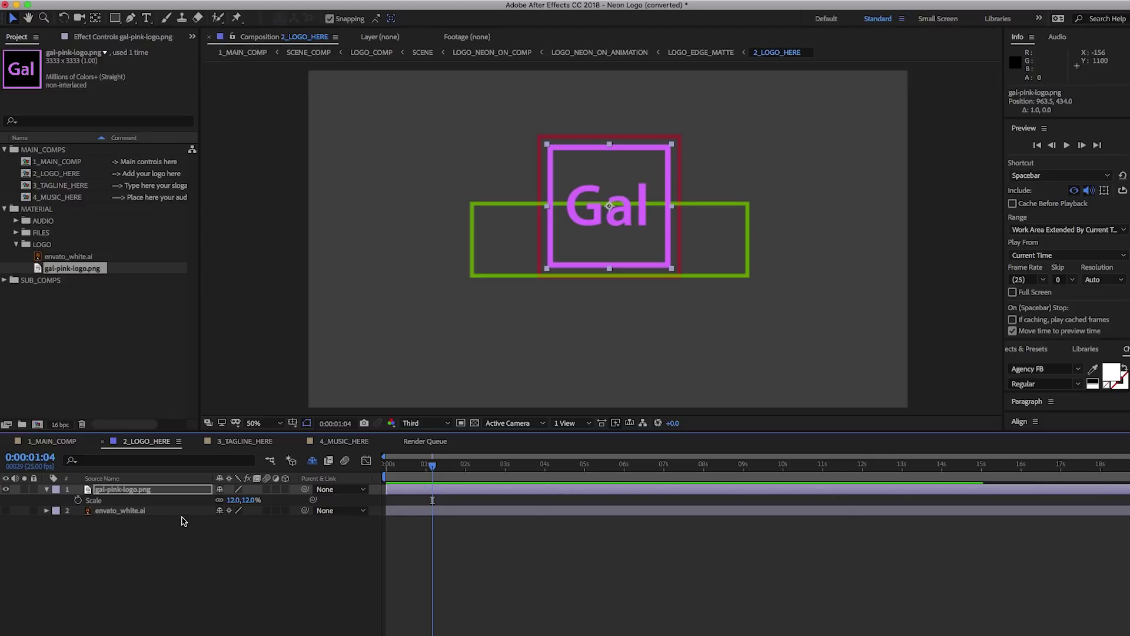
pyautogui.click(52, 441)
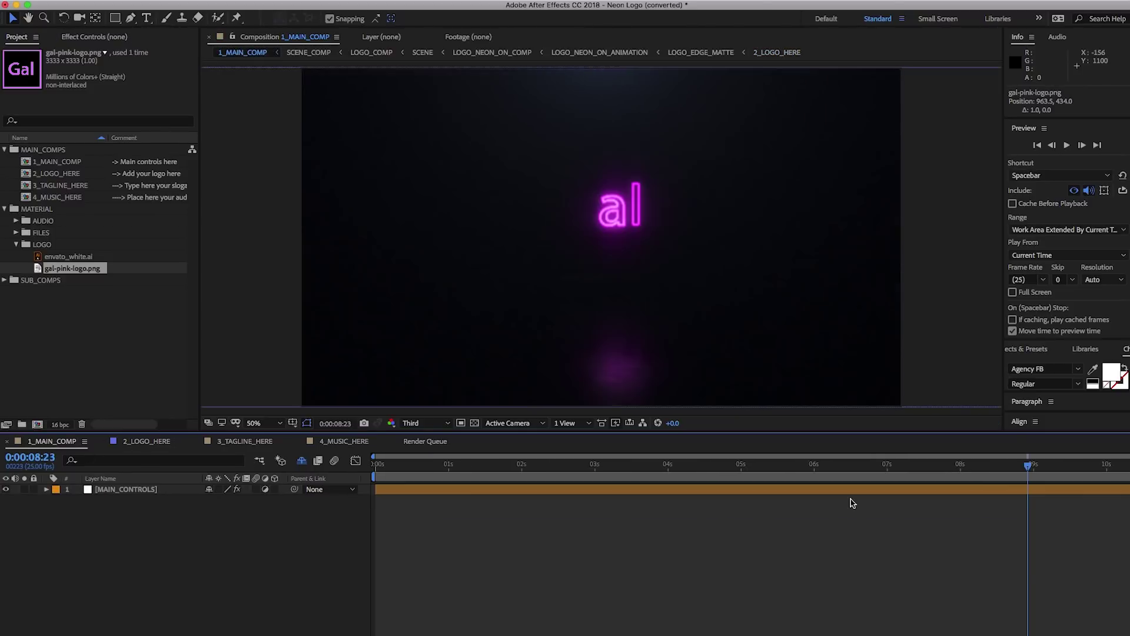
pyautogui.moveTo(1037, 466); pyautogui.dragTo(999, 468)
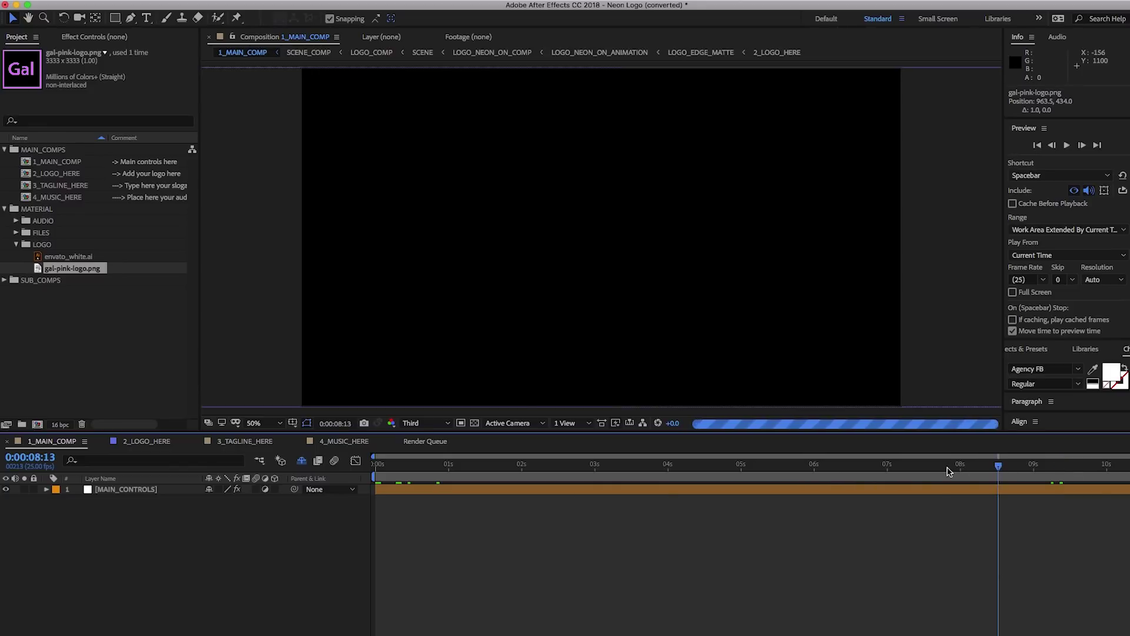
pyautogui.click(957, 467)
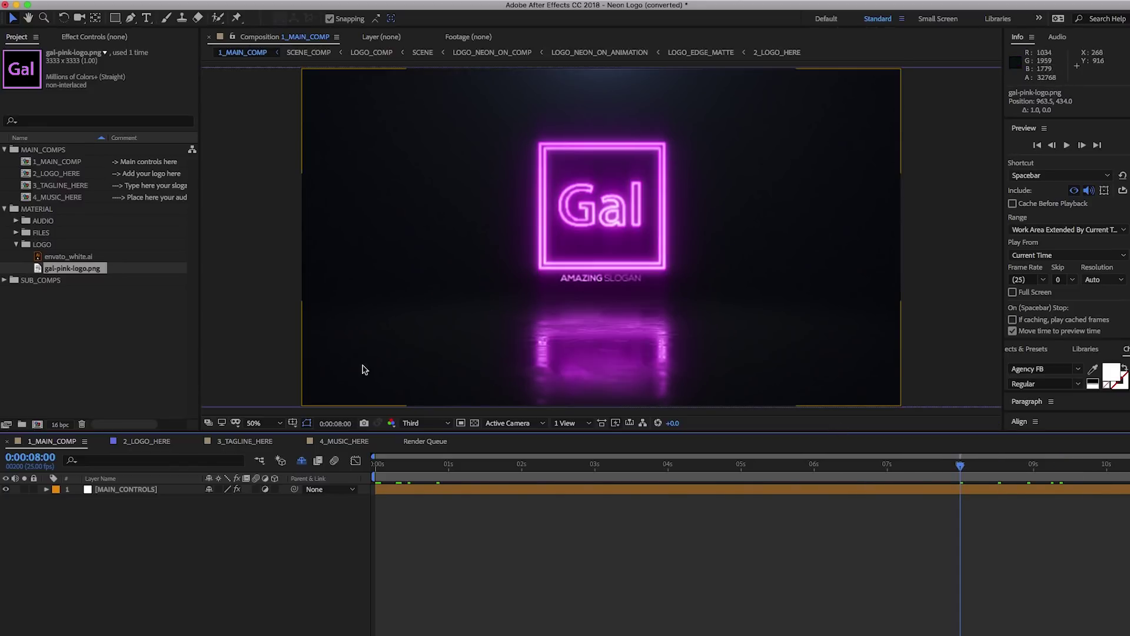
# Replace the tagline text in 3_TAGLINE_HERE with PREMIERE GAL and view it in 1_MAIN_COMP.
pyautogui.click(257, 444)
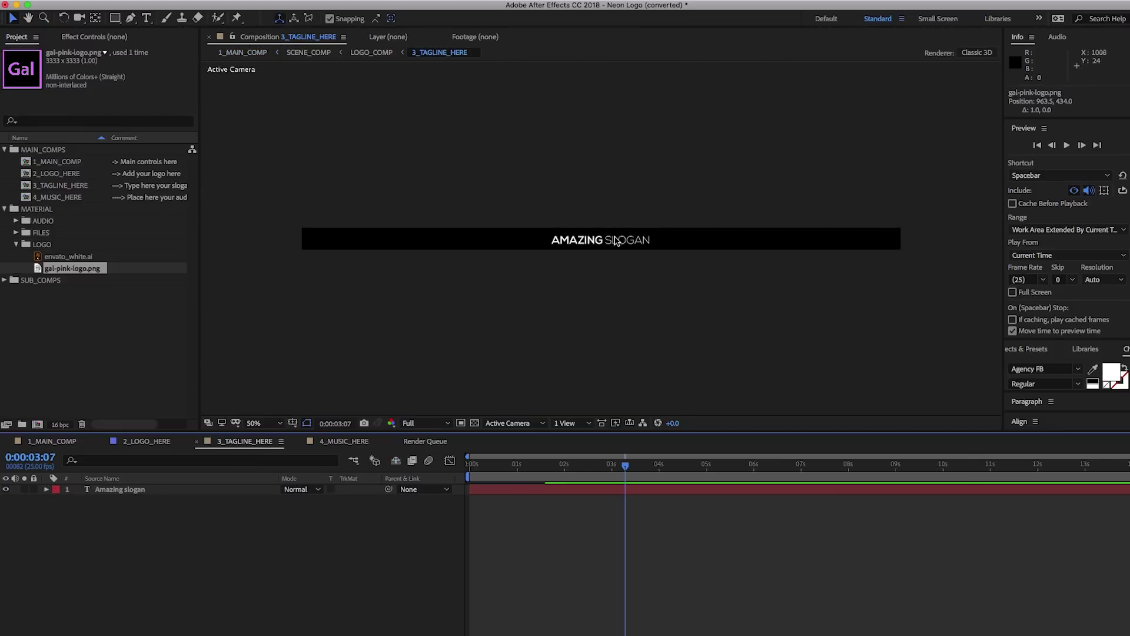
pyautogui.doubleClick(588, 241)
pyautogui.click(604, 240)
pyautogui.moveTo(603, 240); pyautogui.dragTo(554, 238)
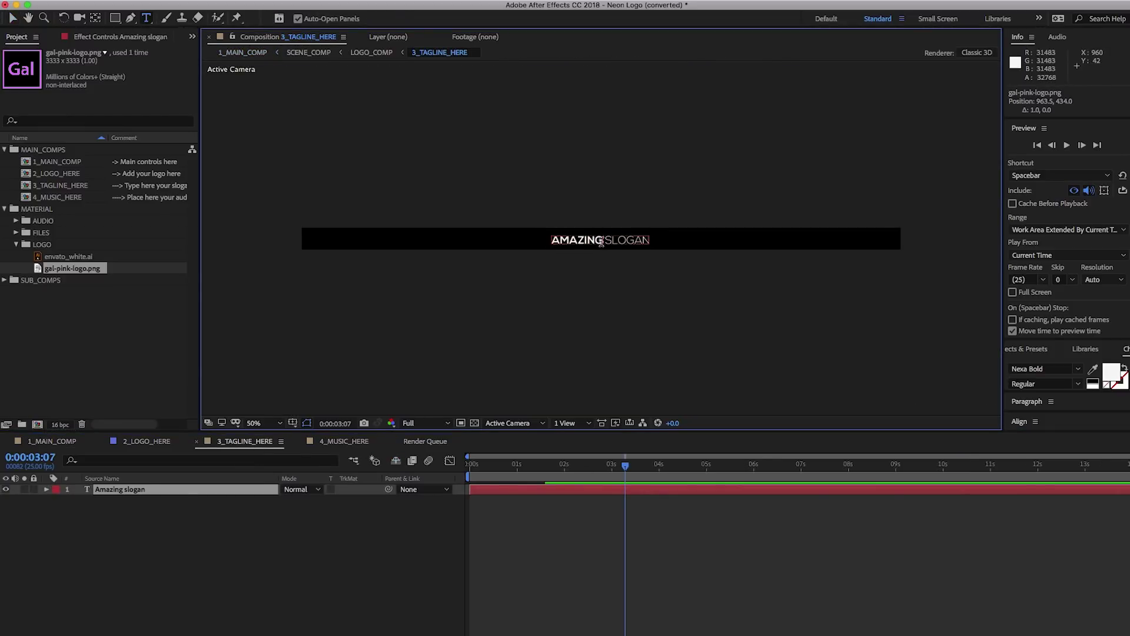
pyautogui.write('PREMIERE')
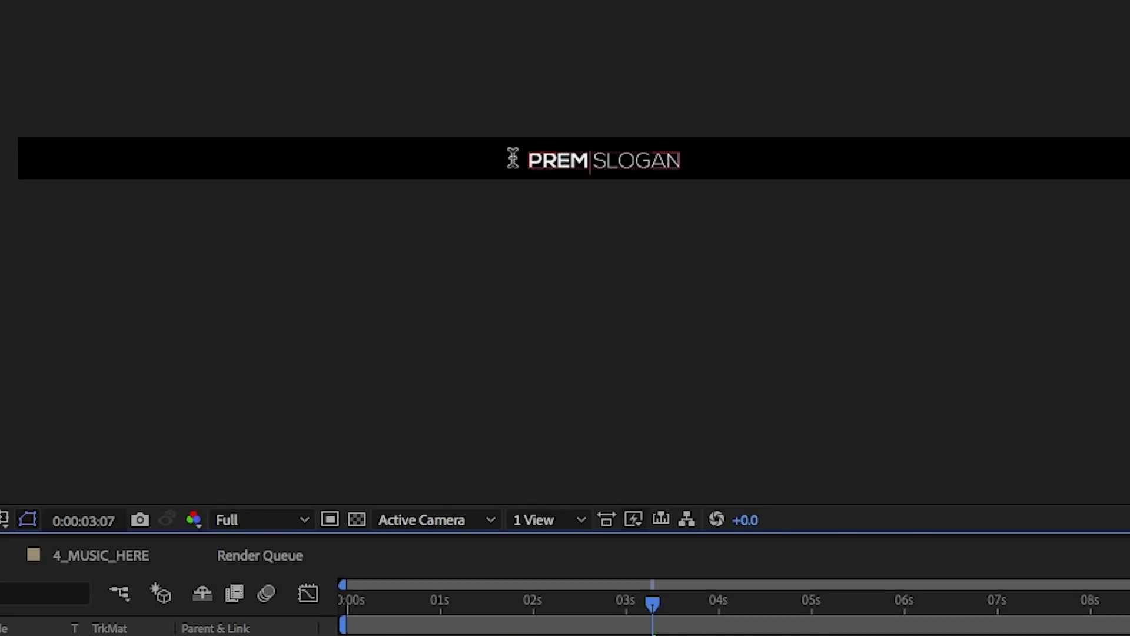
pyautogui.moveTo(615, 160); pyautogui.dragTo(713, 160)
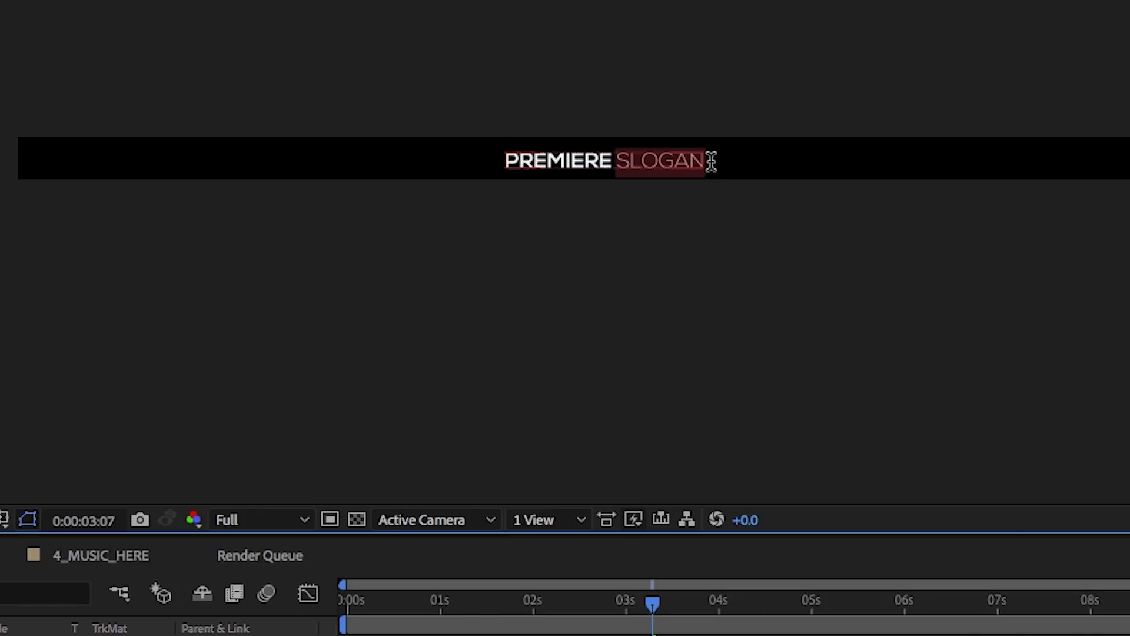
pyautogui.write('GAL')
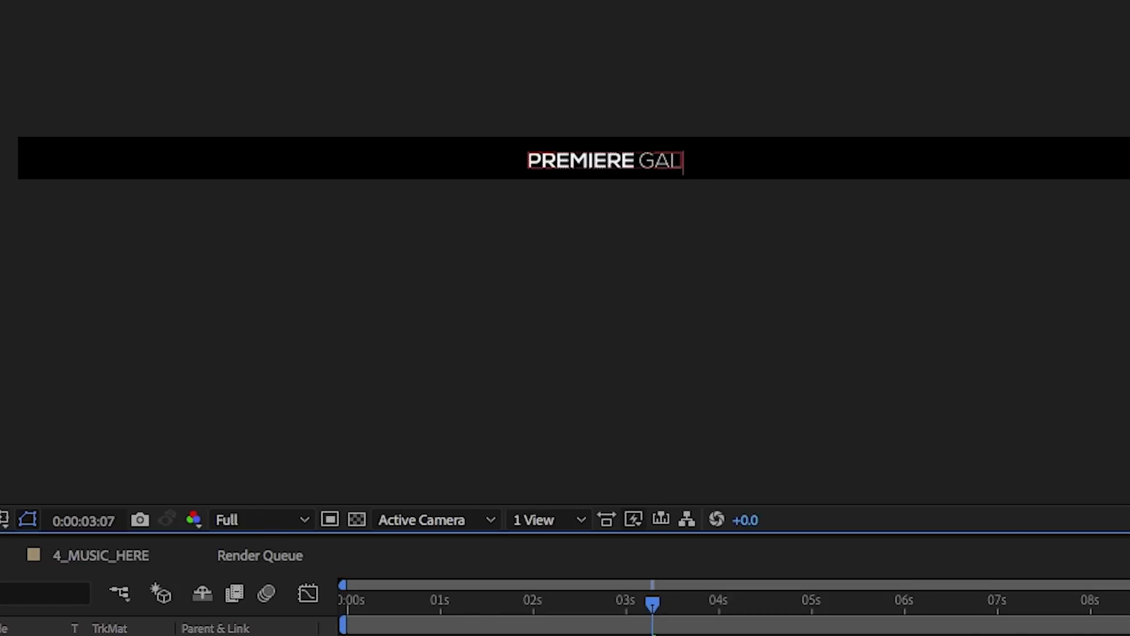
pyautogui.click(66, 445)
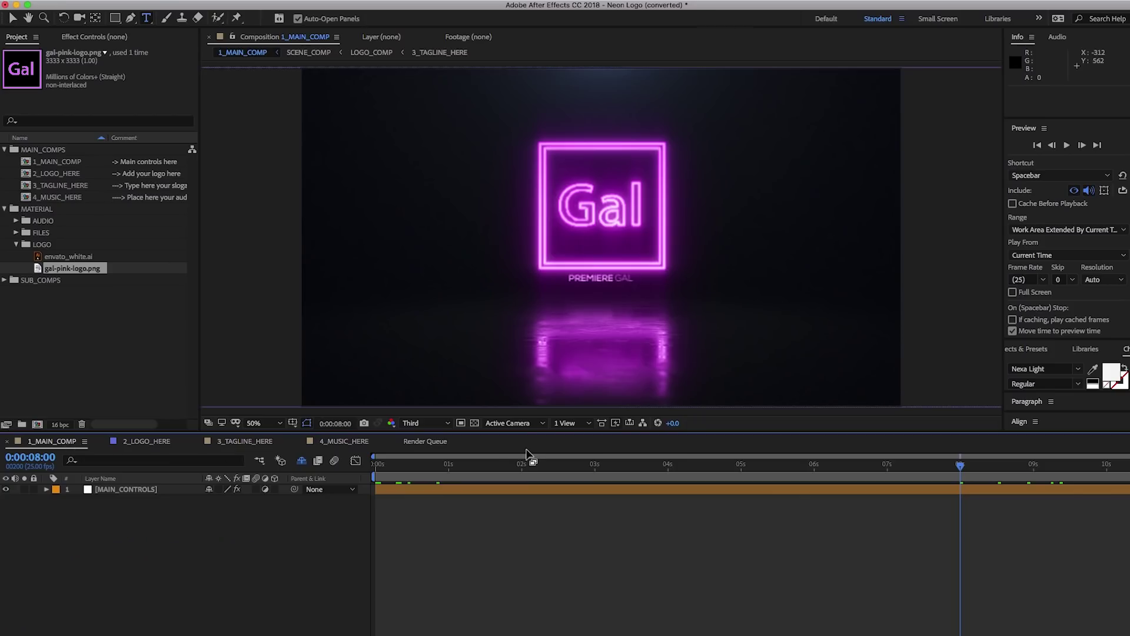
# Preview the neon reveal in 1_MAIN_COMP up to 0:00:06:02 and look at the Add to Render Queue export option.
pyautogui.moveTo(578, 468); pyautogui.dragTo(822, 468)
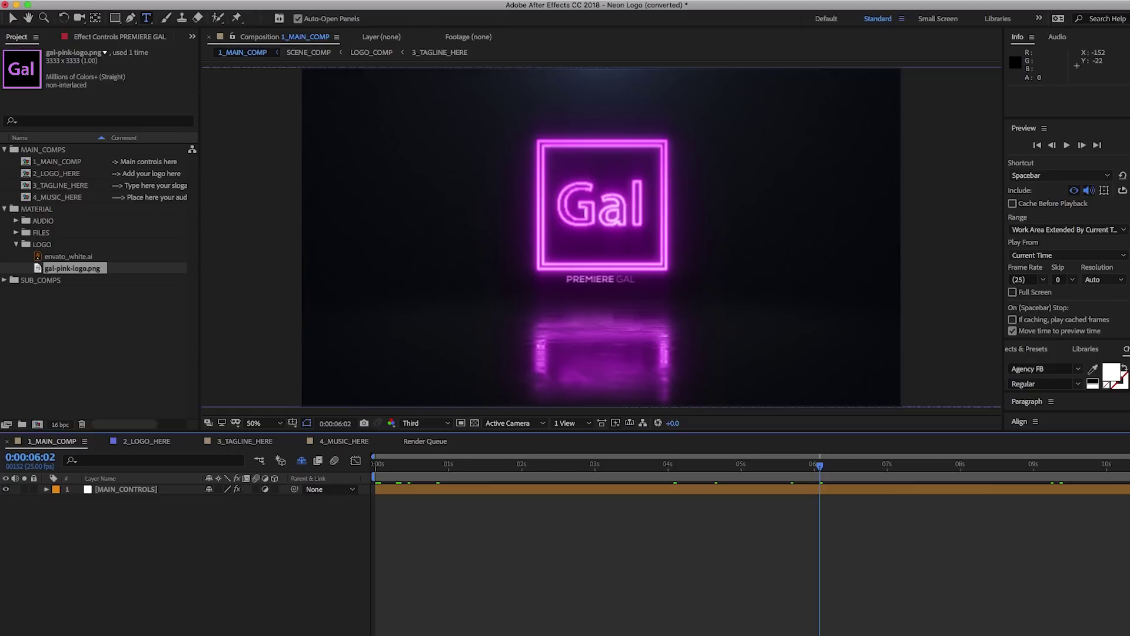
pyautogui.click(120, 7)
pyautogui.moveTo(159, 195)
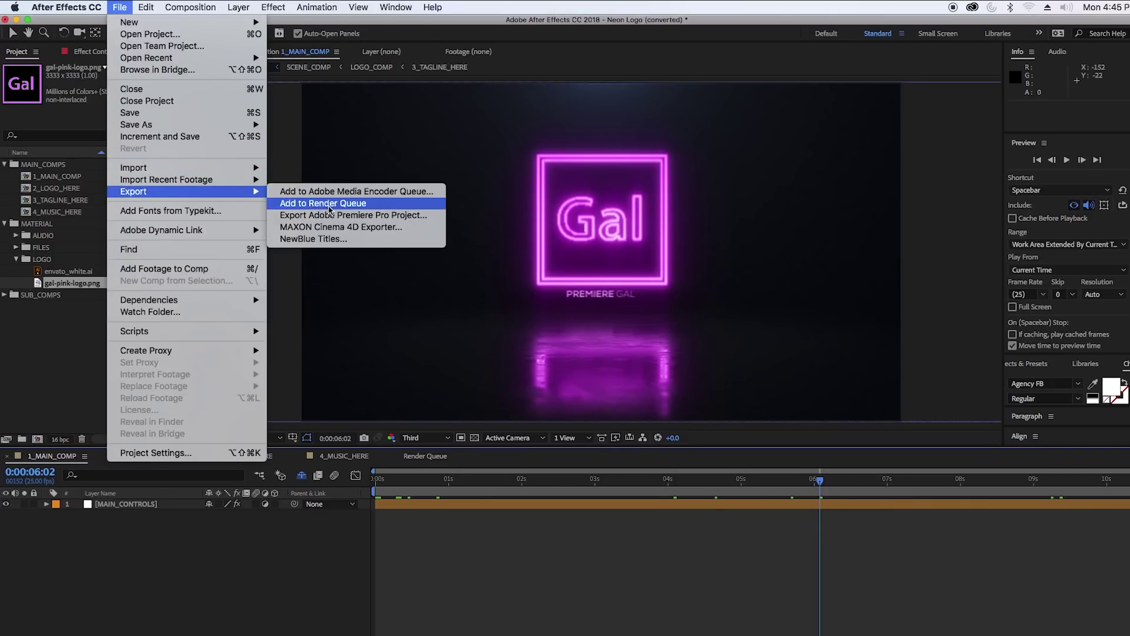
pyautogui.click(63, 360)
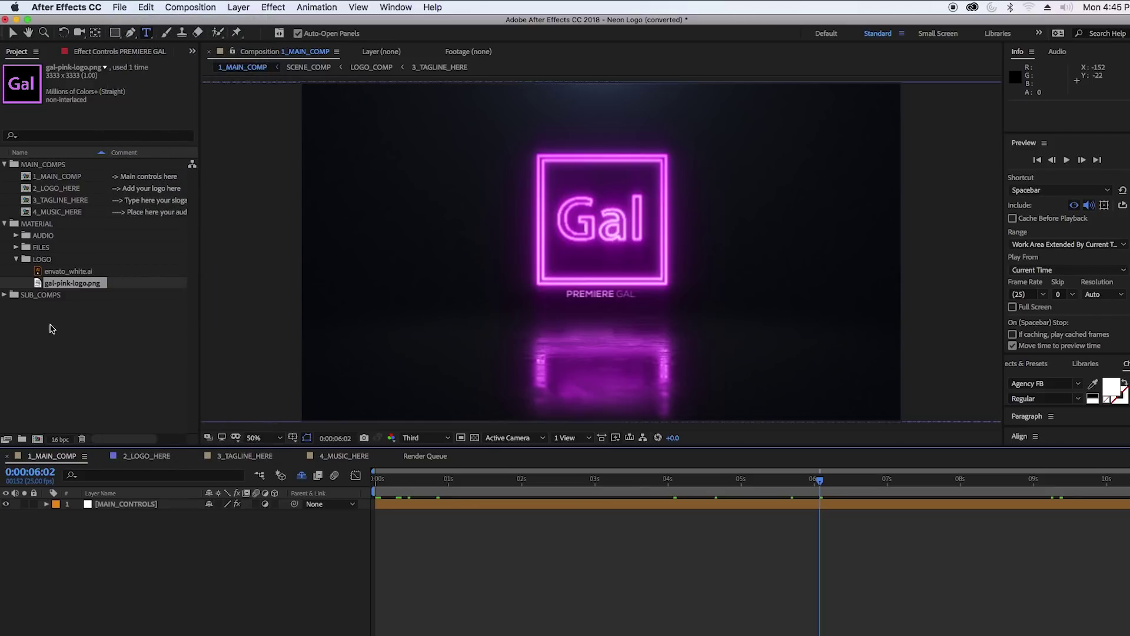
pyautogui.click(51, 179)
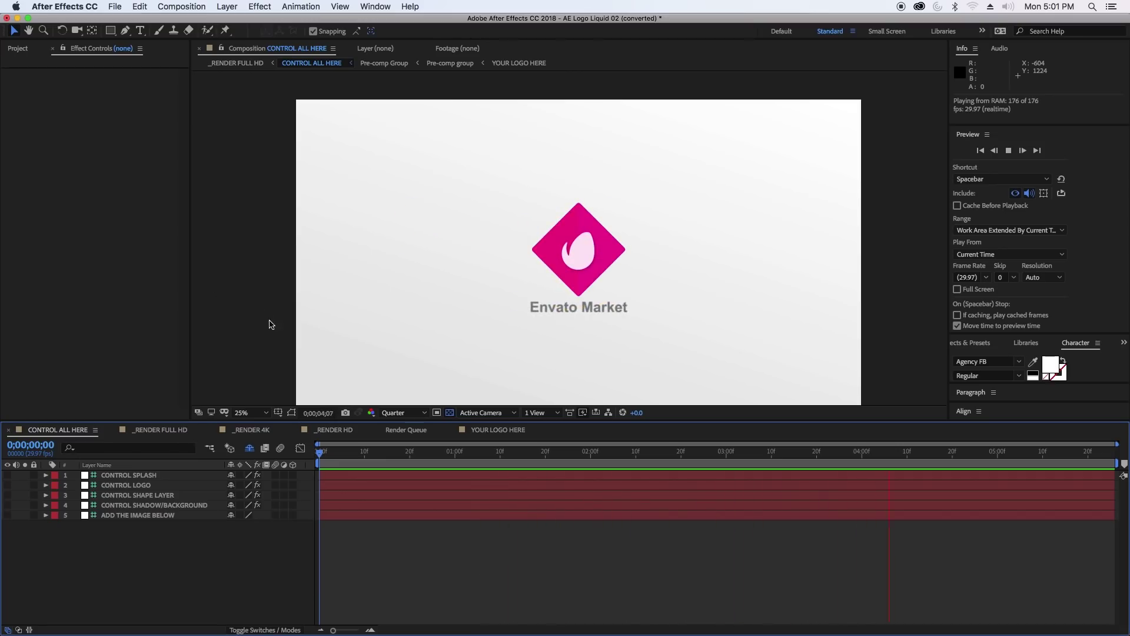
# Preview the liquid logo animation in the CONTROL ALL HERE composition of the AE Logo Liquid 02 project.
pyautogui.moveTo(450, 454); pyautogui.dragTo(775, 468)
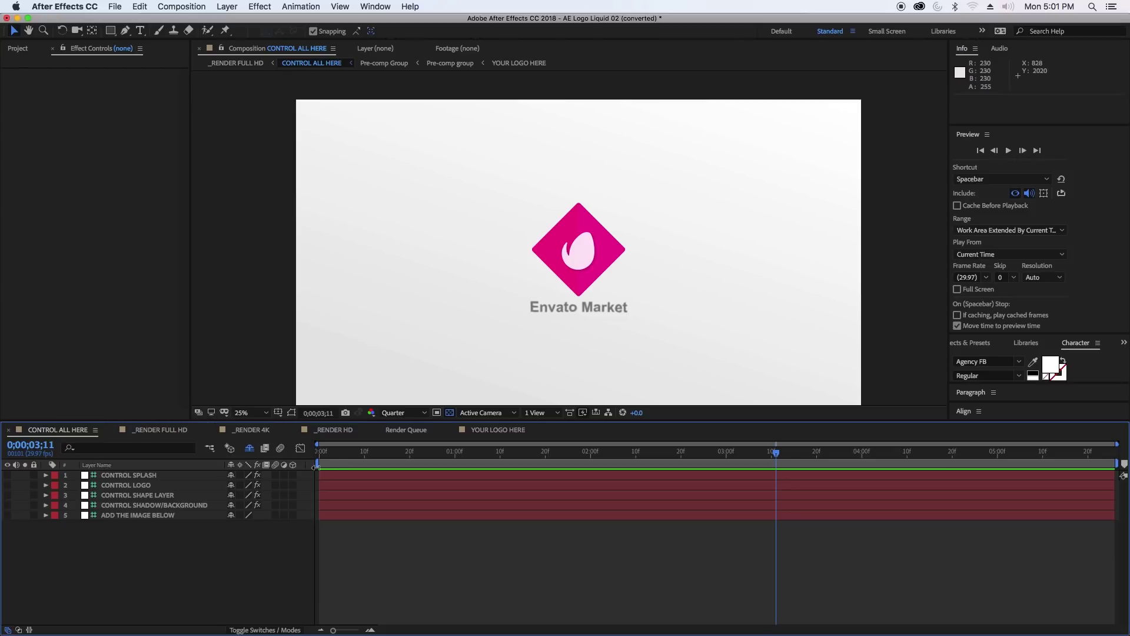
pyautogui.moveTo(345, 463); pyautogui.dragTo(678, 468)
pyautogui.press('space')
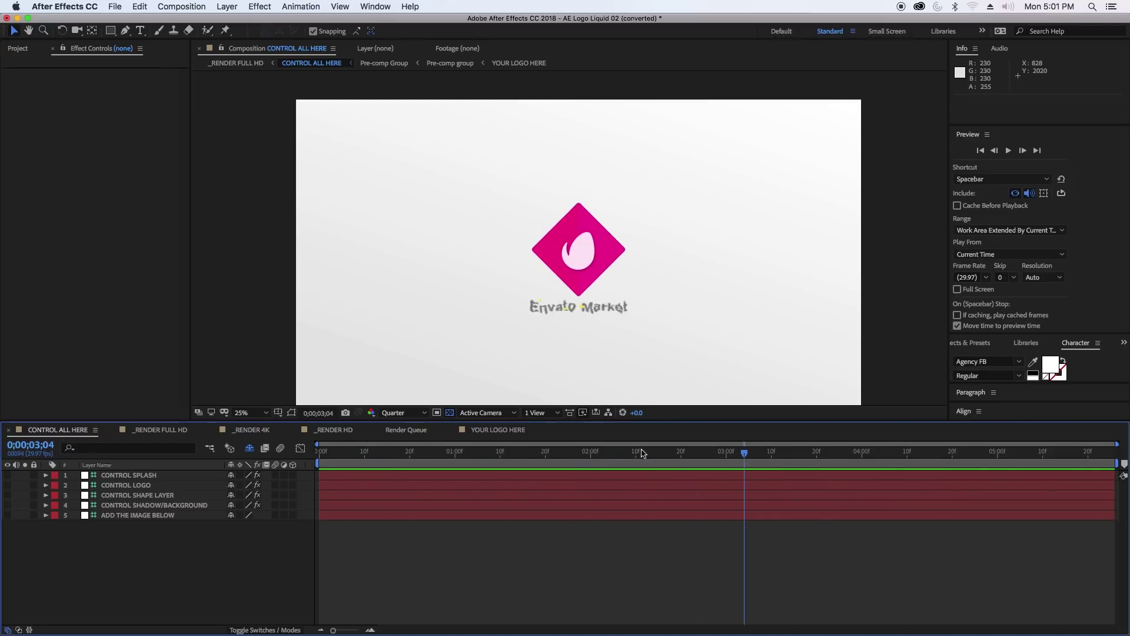
# Hide the placeholder shape layer in the YOUR LOGO HERE composition.
pyautogui.click(520, 433)
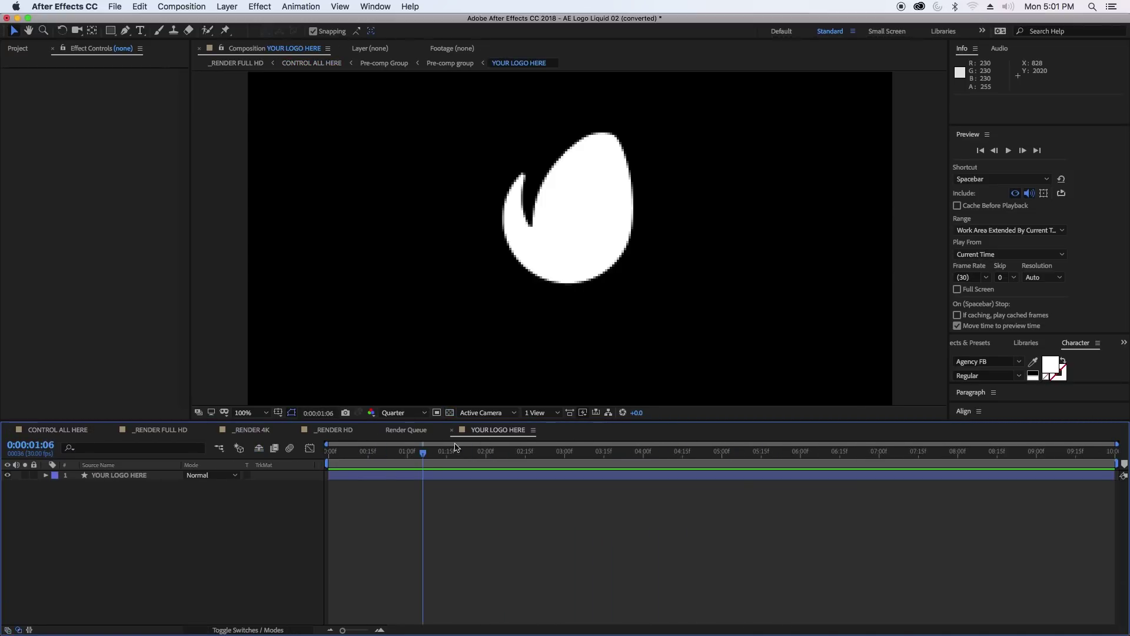
pyautogui.click(7, 476)
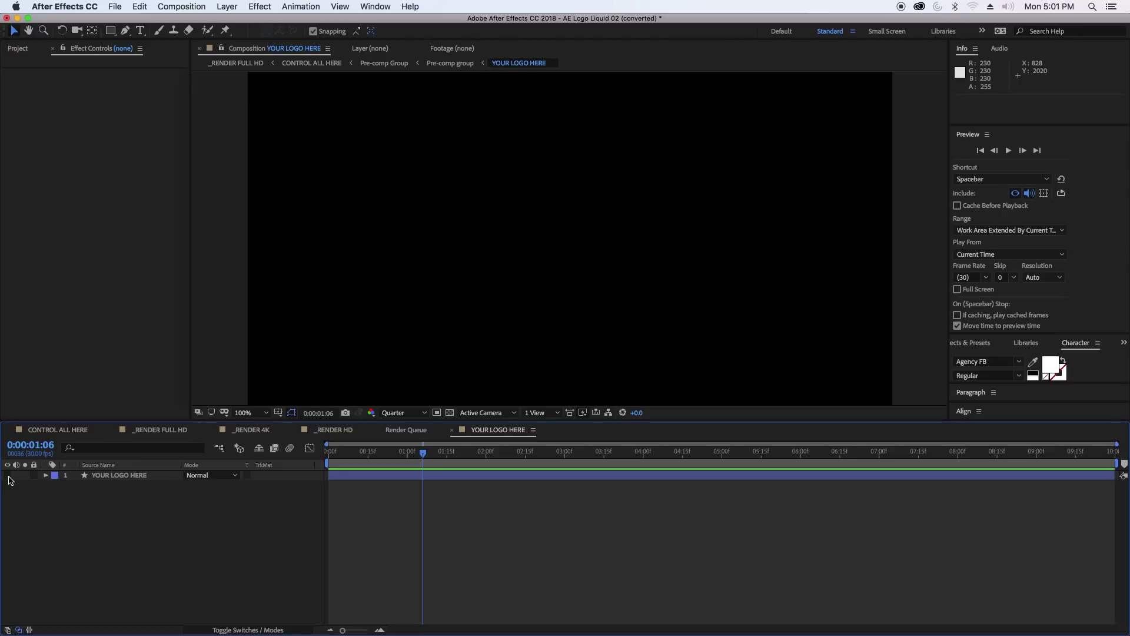
pyautogui.click(126, 481)
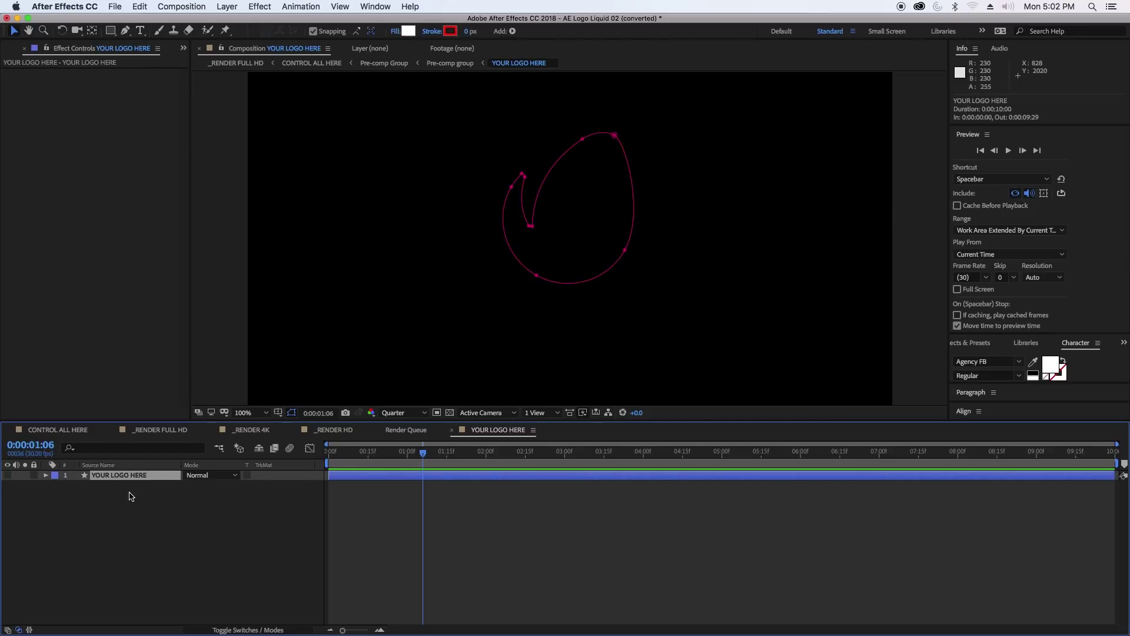
pyautogui.click(130, 495)
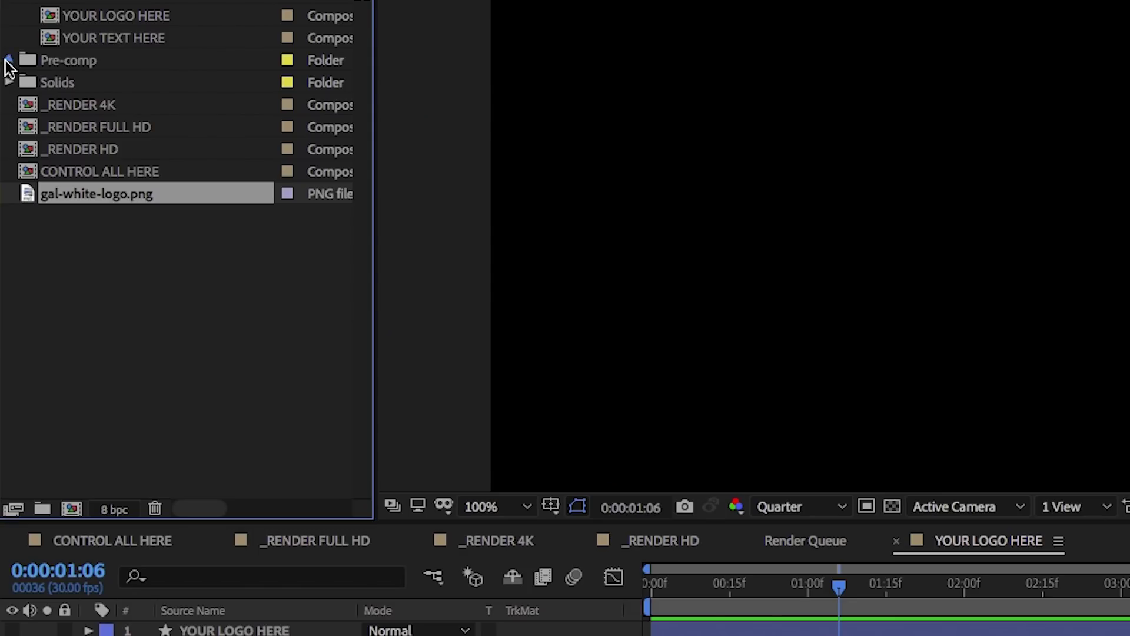
# Expand the Pre-comp folder and open the Pre-comp Rectangle composition.
pyautogui.click(6, 189)
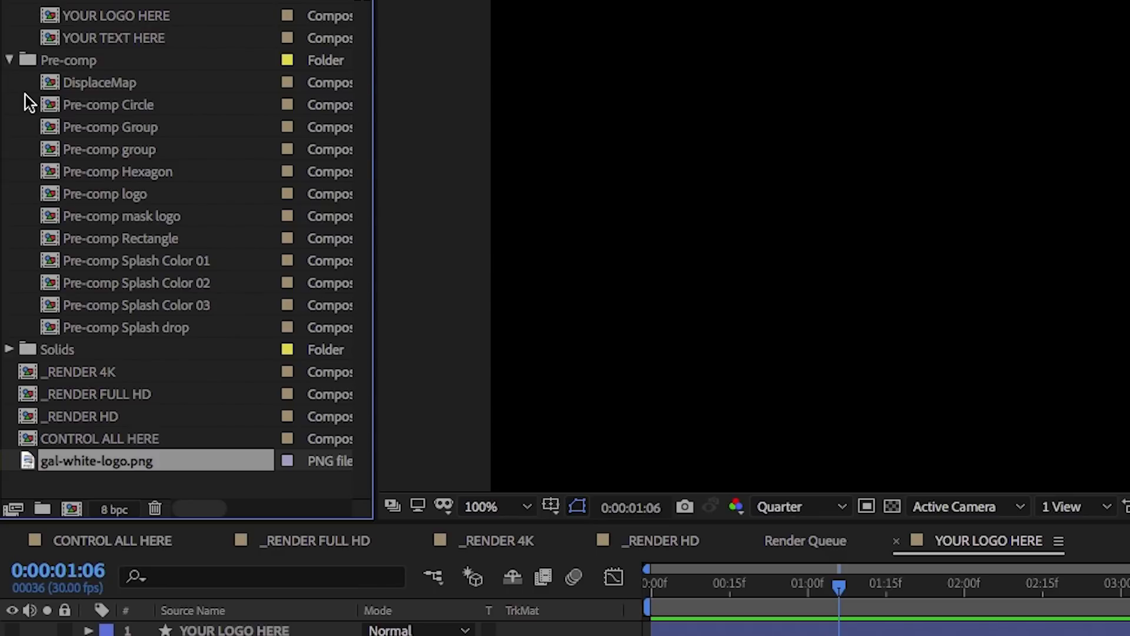
pyautogui.click(119, 241)
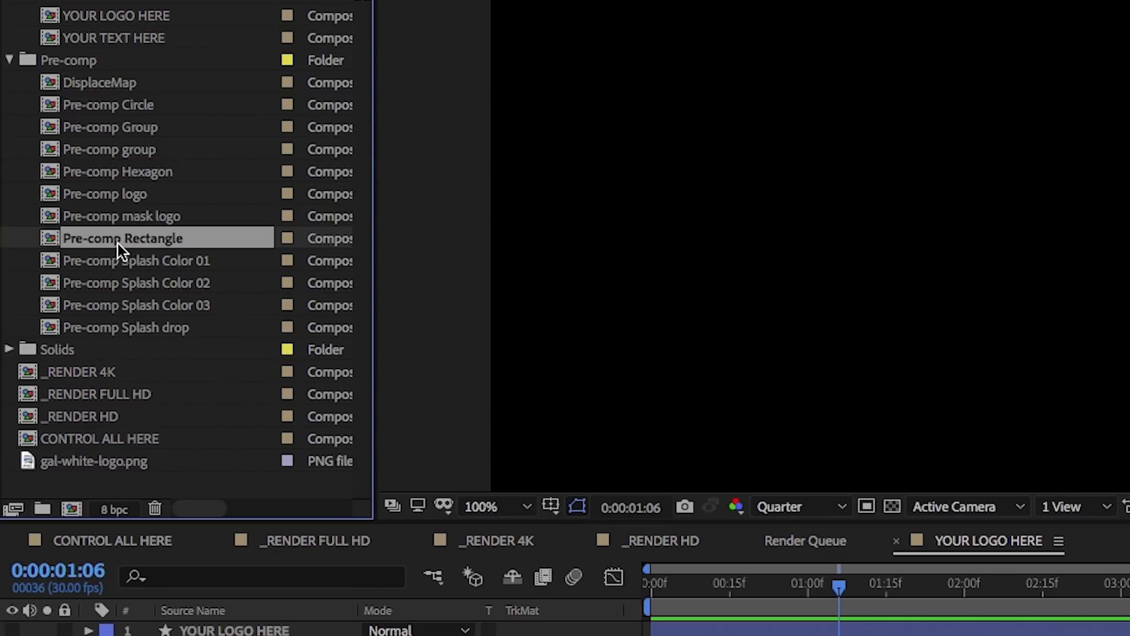
pyautogui.doubleClick(58, 241)
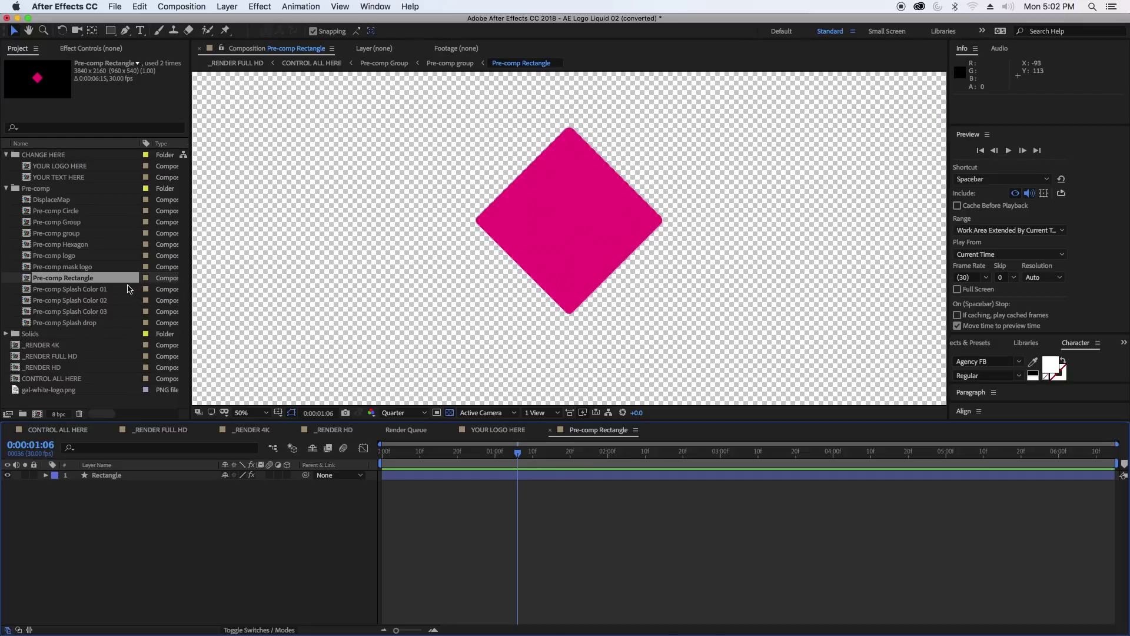
# Reveal the Rectangle layer's rotation in Pre-comp Rectangle and remove the expression that drives it.
pyautogui.click(98, 476)
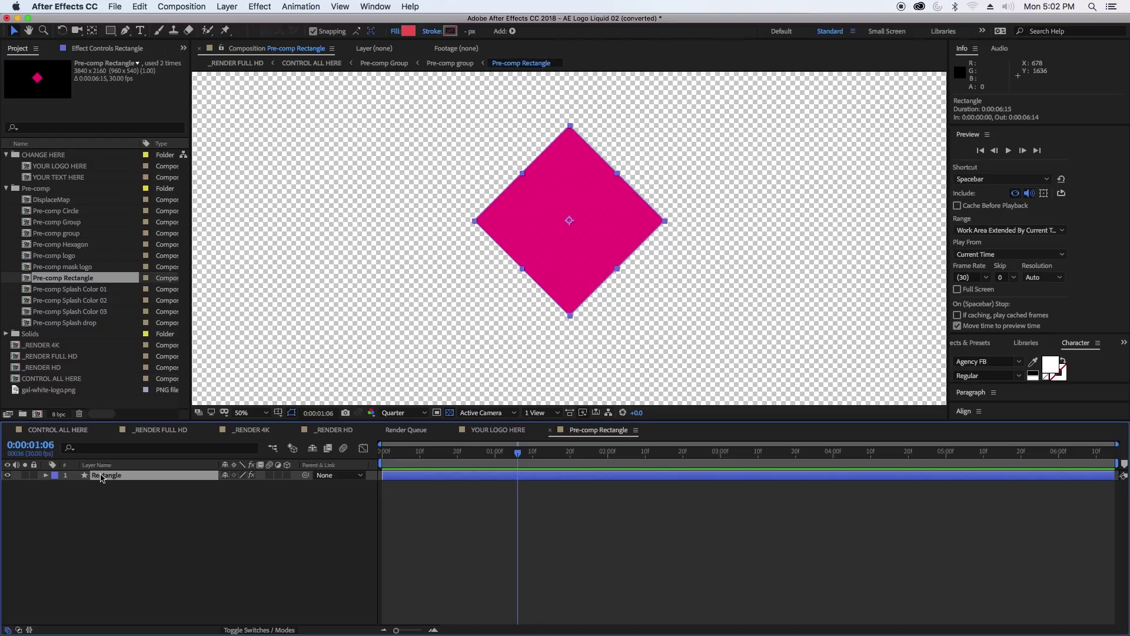
pyautogui.press('r')
pyautogui.click(238, 486)
pyautogui.write('0')
pyautogui.press('Escape')
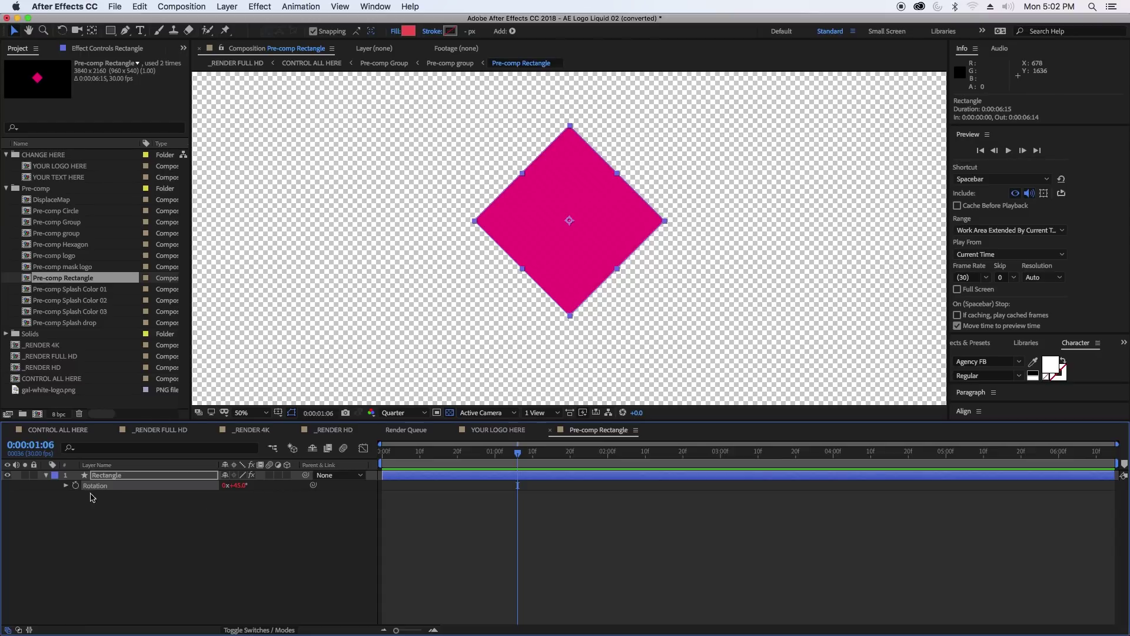
pyautogui.click(64, 487)
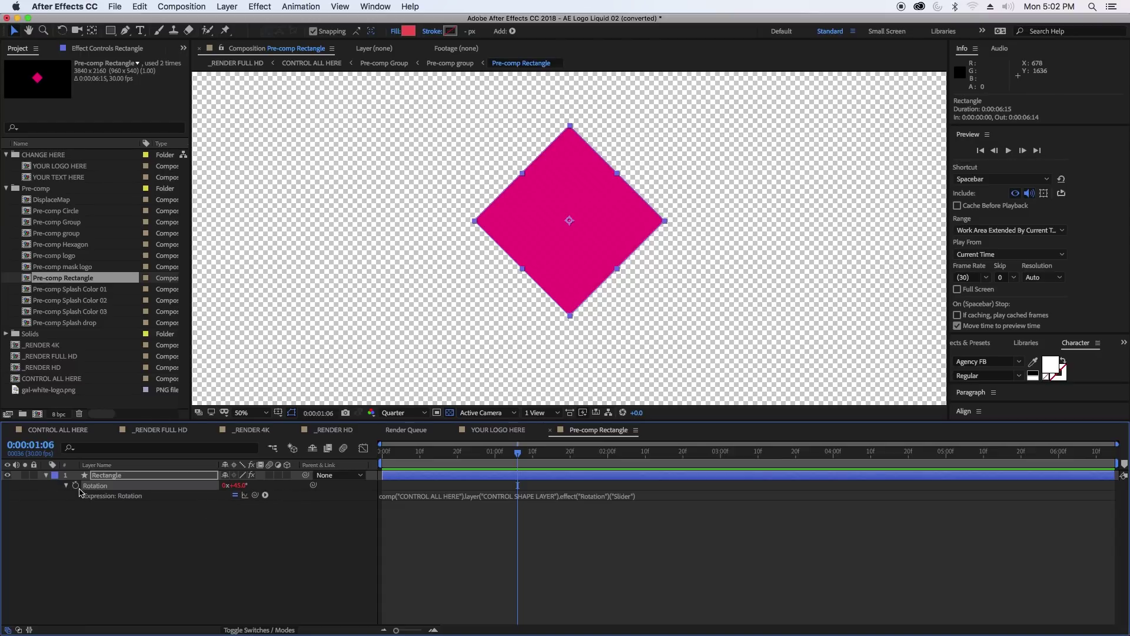
pyautogui.keyDown('alt'); pyautogui.click(77, 490); pyautogui.keyUp('alt')
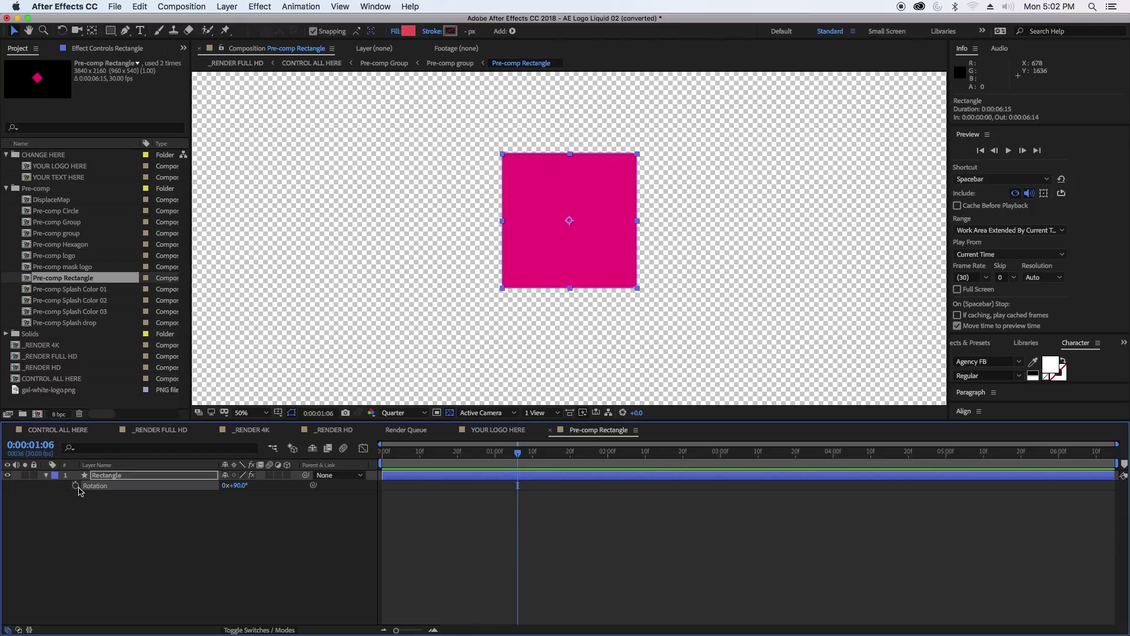
# Import gal-logo.jpg from the 02 Media folder and place it above the Rectangle layer in Pre-comp Rectangle.
pyautogui.click(5, 188)
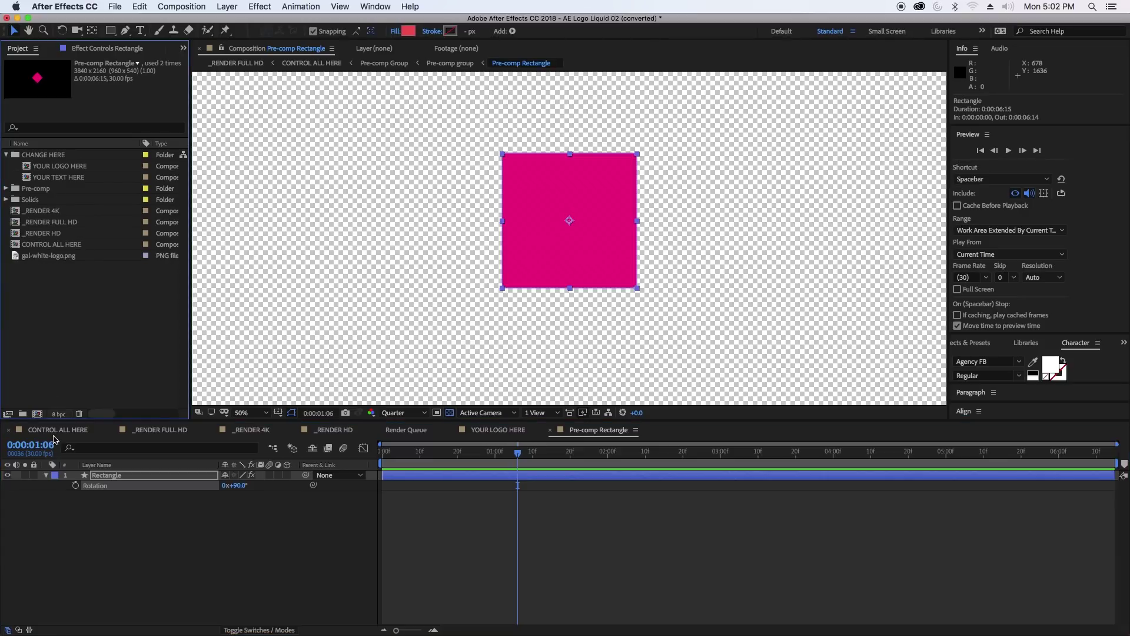
pyautogui.click(40, 625)
pyautogui.click(564, 323)
pyautogui.moveTo(563, 323); pyautogui.dragTo(111, 291)
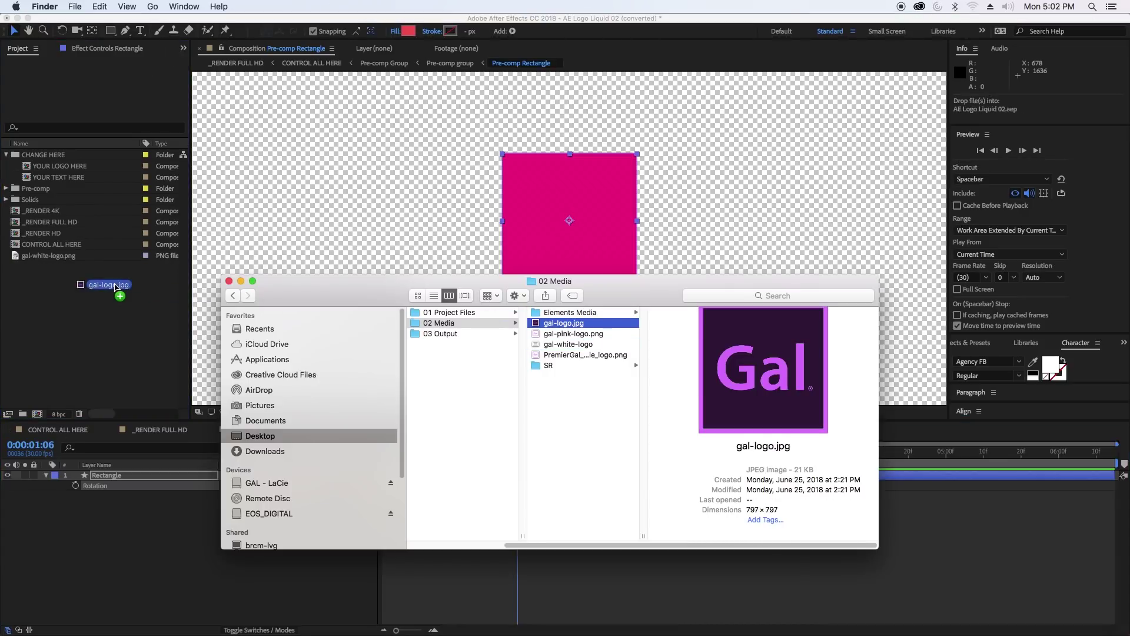
pyautogui.moveTo(43, 256); pyautogui.dragTo(104, 476)
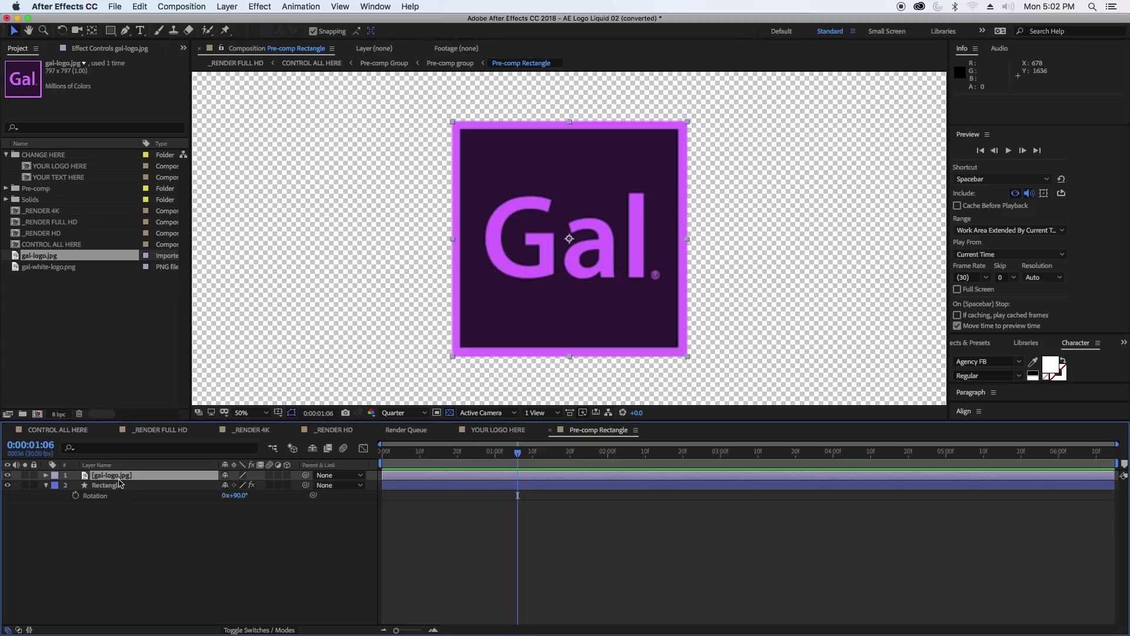
# Scale the gal-logo.jpg layer to 72% and move it slightly up over the square.
pyautogui.press('s')
pyautogui.moveTo(234, 489); pyautogui.dragTo(218, 483)
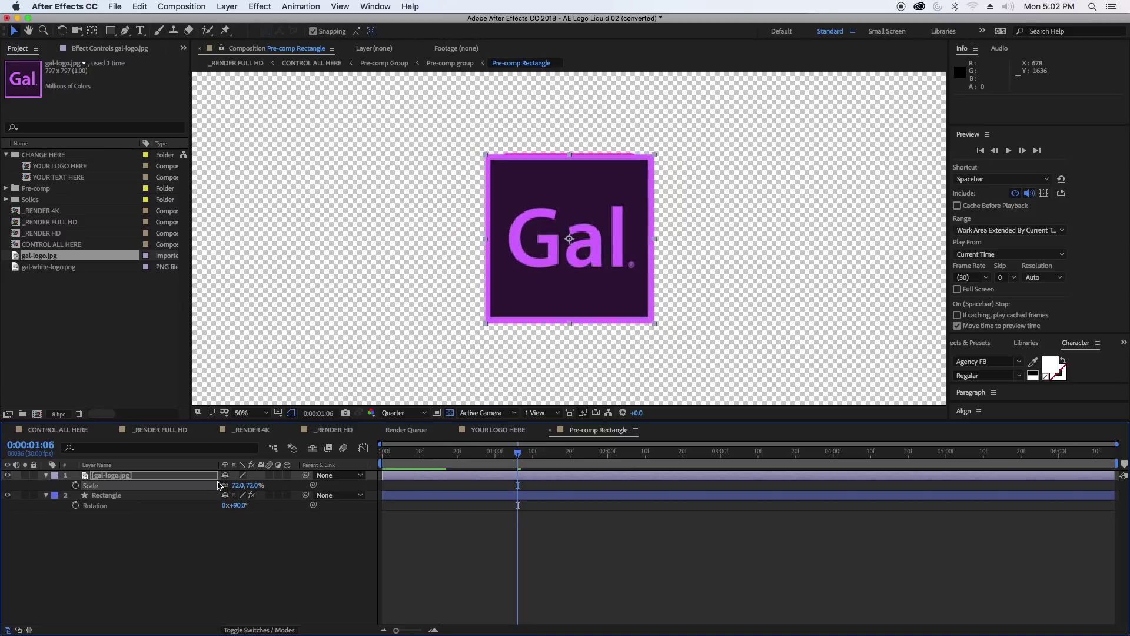
pyautogui.moveTo(535, 300); pyautogui.dragTo(535, 292)
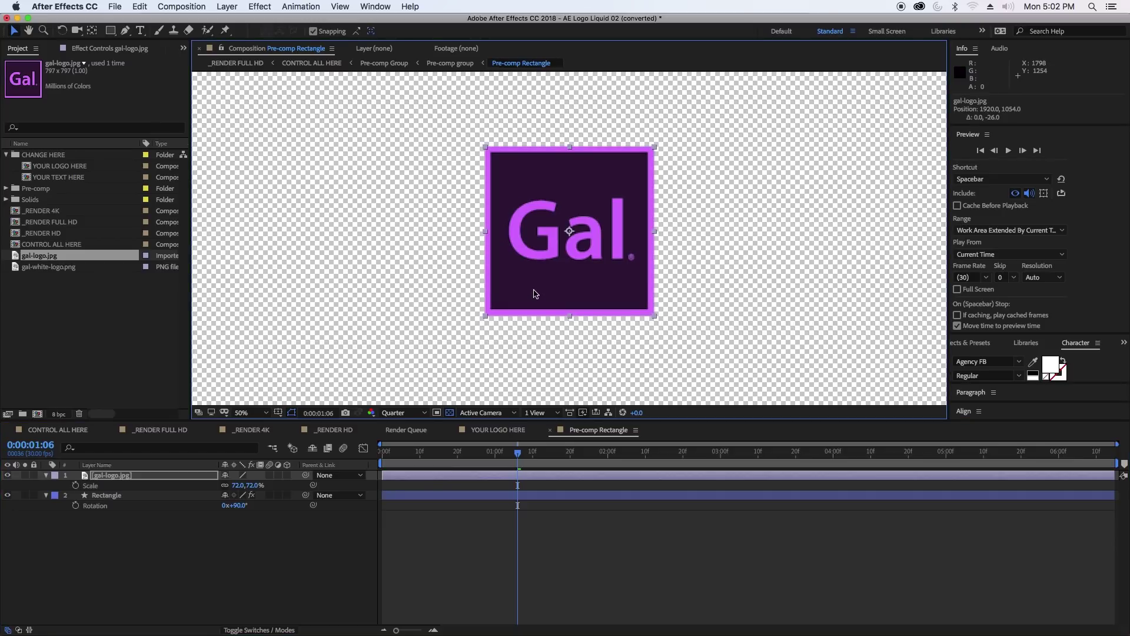
# Preview the liquid animation in the CONTROL ALL HERE composition from 0;00;01;25.
pyautogui.click(72, 434)
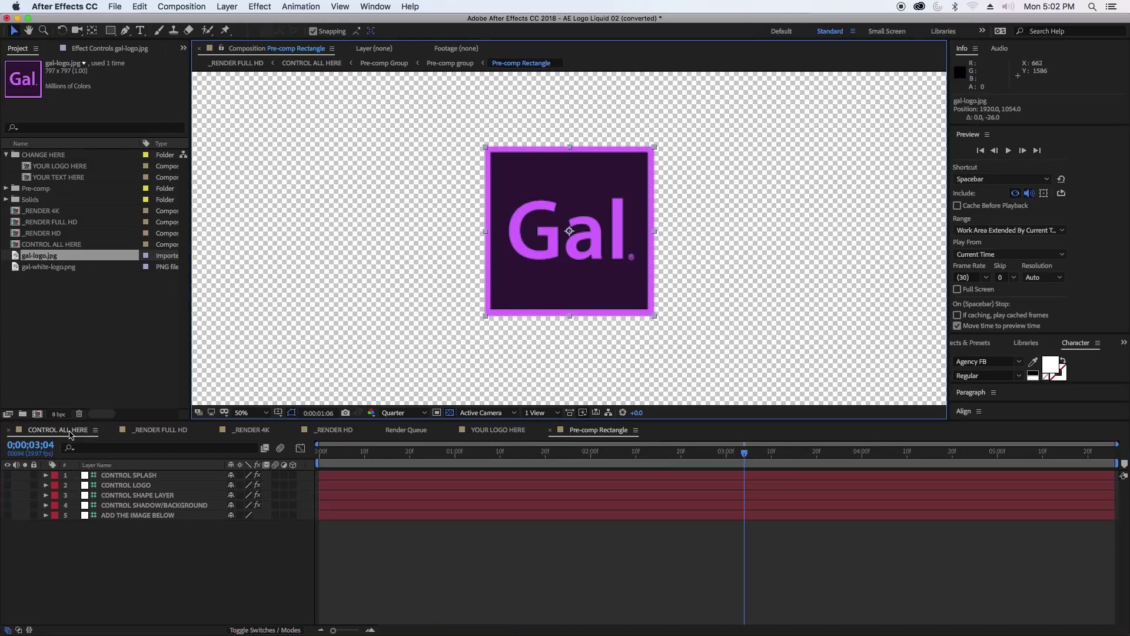
pyautogui.moveTo(676, 456); pyautogui.dragTo(568, 456)
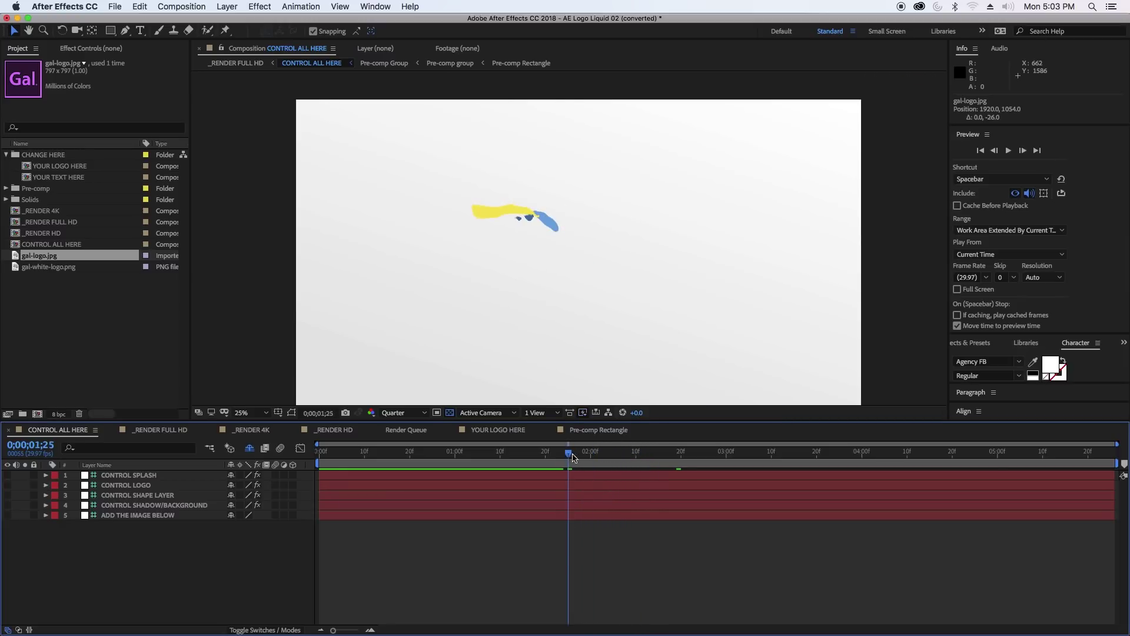
pyautogui.press('space')
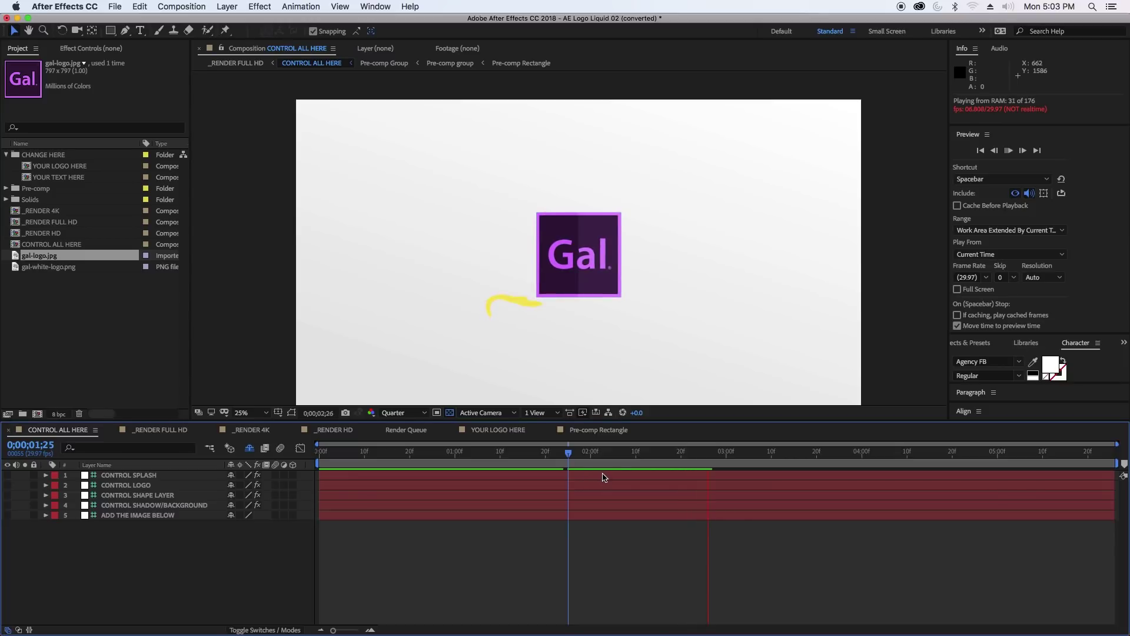
pyautogui.press('space')
# Reduce the gal-logo.jpg layer in Pre-comp Rectangle to 61% scale and shift it up to about position 1920, 1004.
pyautogui.click(590, 431)
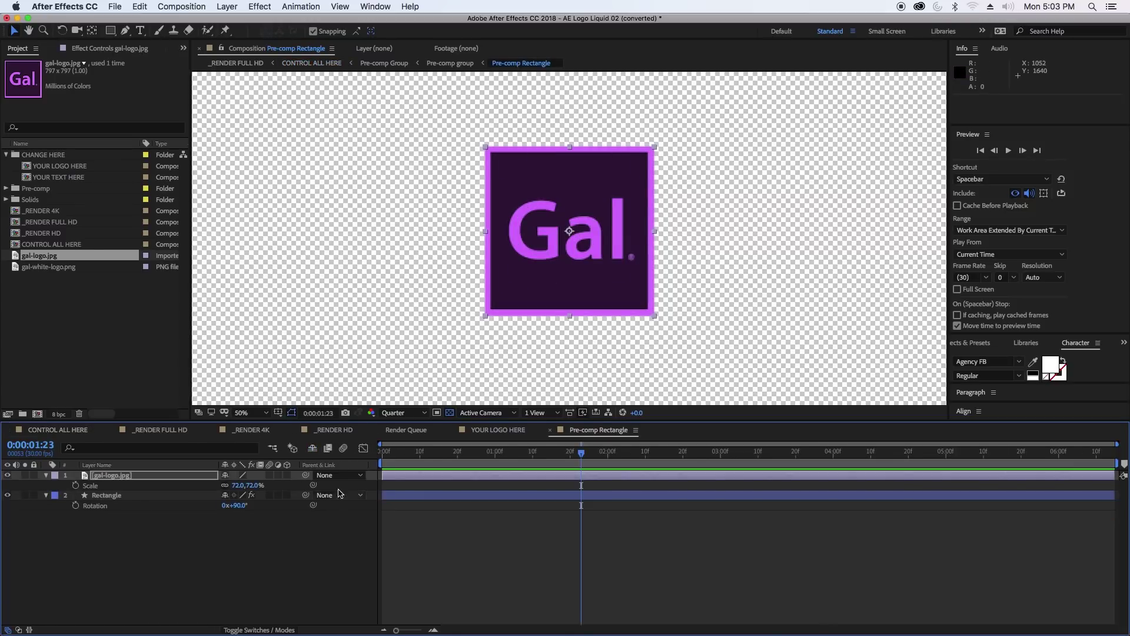
pyautogui.moveTo(234, 490); pyautogui.dragTo(10, 514)
pyautogui.moveTo(553, 287); pyautogui.dragTo(551, 277)
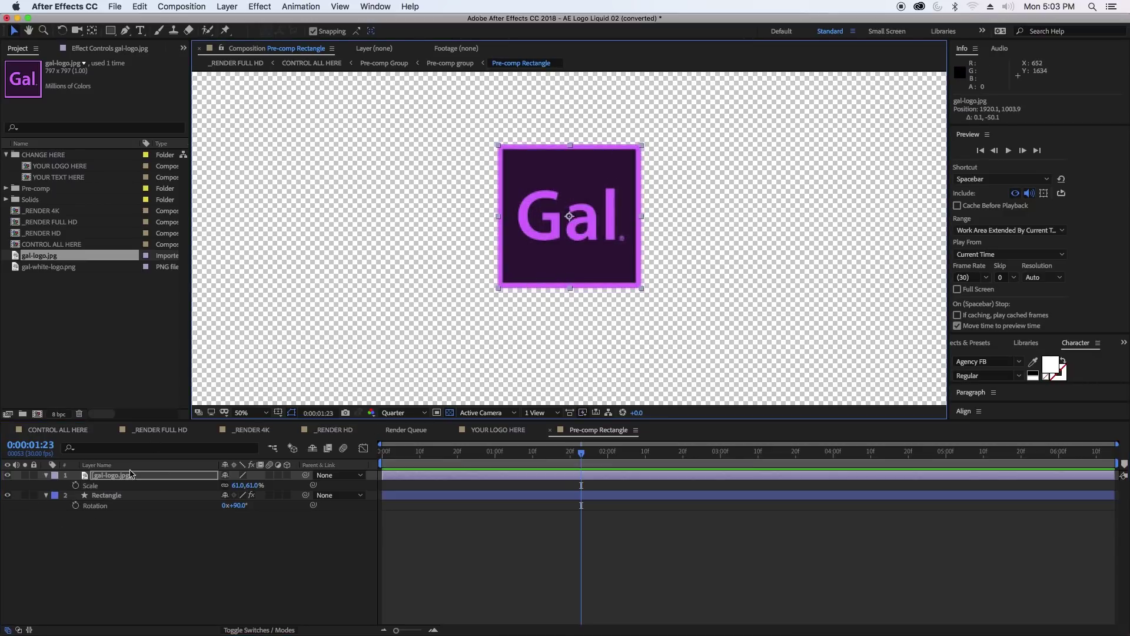
# Check the logo in CONTROL ALL HERE around 0;00;03;11 and open the effect controls of the CONTROL SPLASH layer.
pyautogui.click(54, 430)
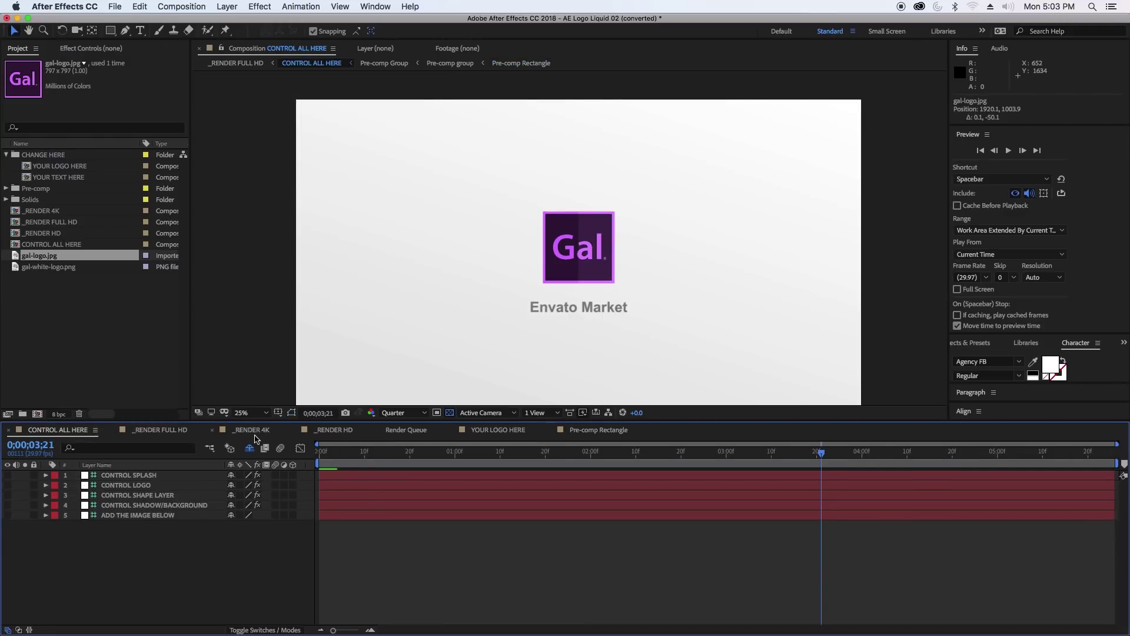
pyautogui.moveTo(346, 468); pyautogui.dragTo(776, 464)
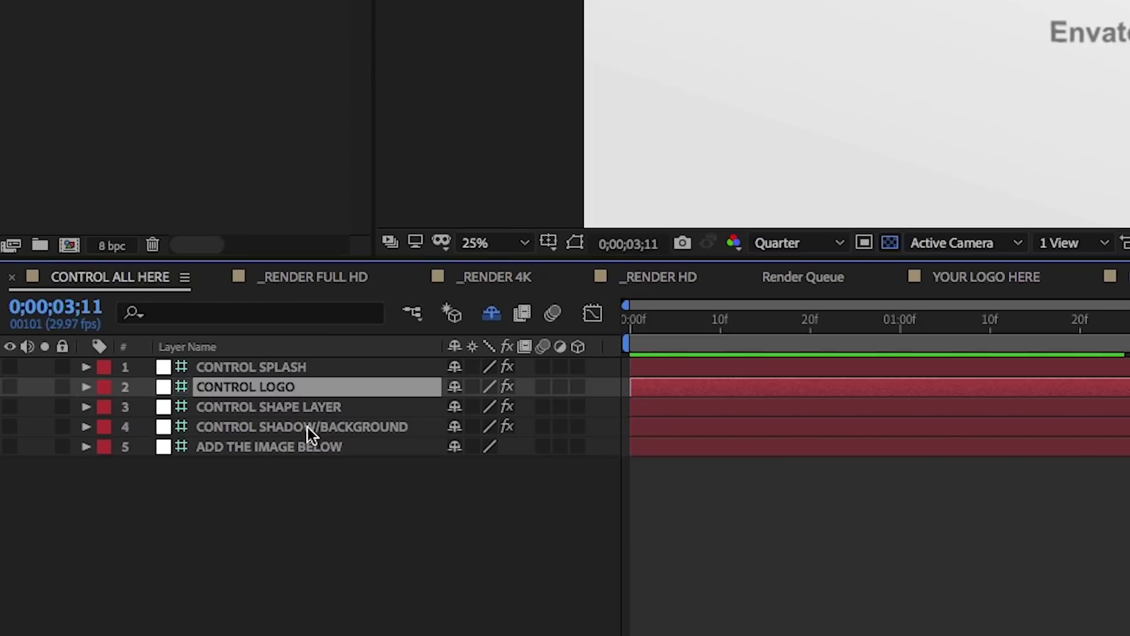
pyautogui.click(144, 493)
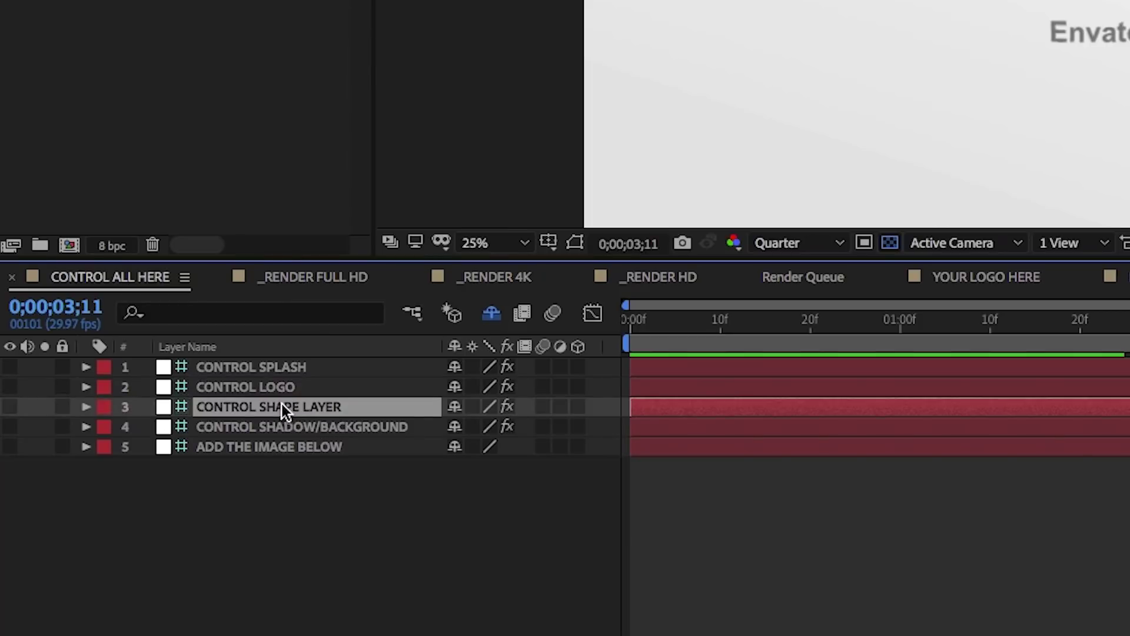
pyautogui.click(273, 369)
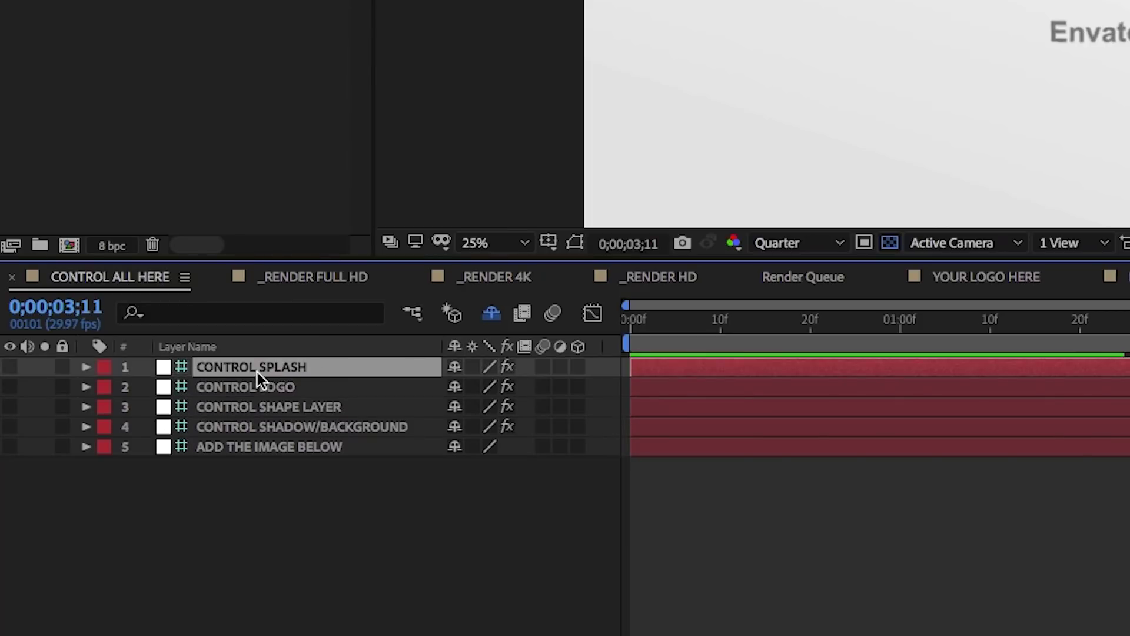
pyautogui.press('F3')
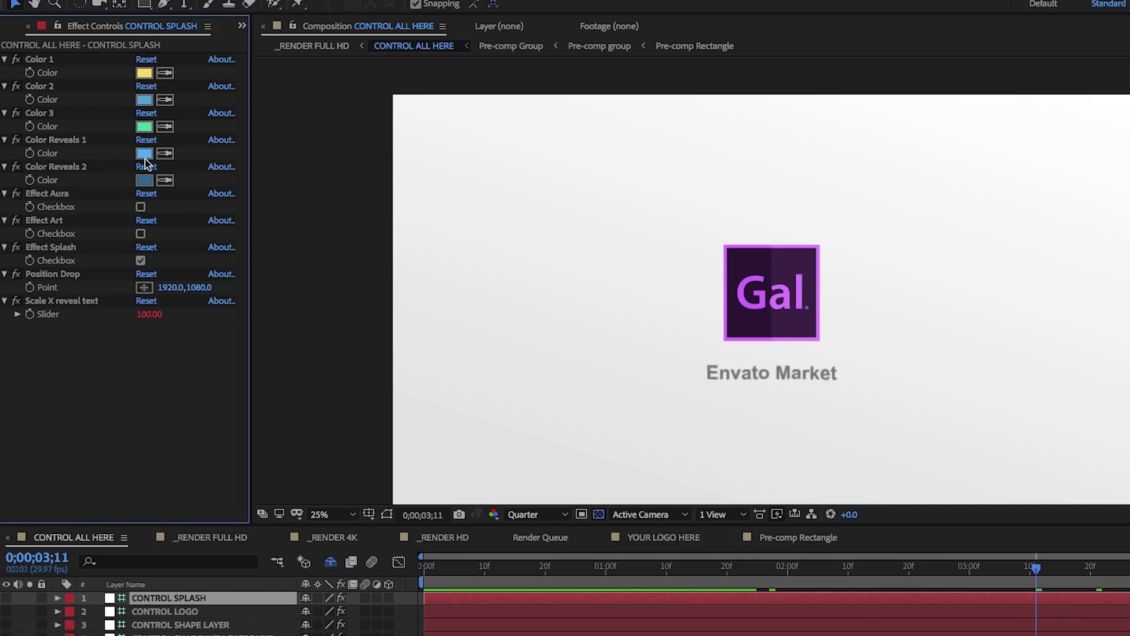
# Change the splash effect's Color 1 to a light purple.
pyautogui.click(145, 74)
pyautogui.click(460, 352)
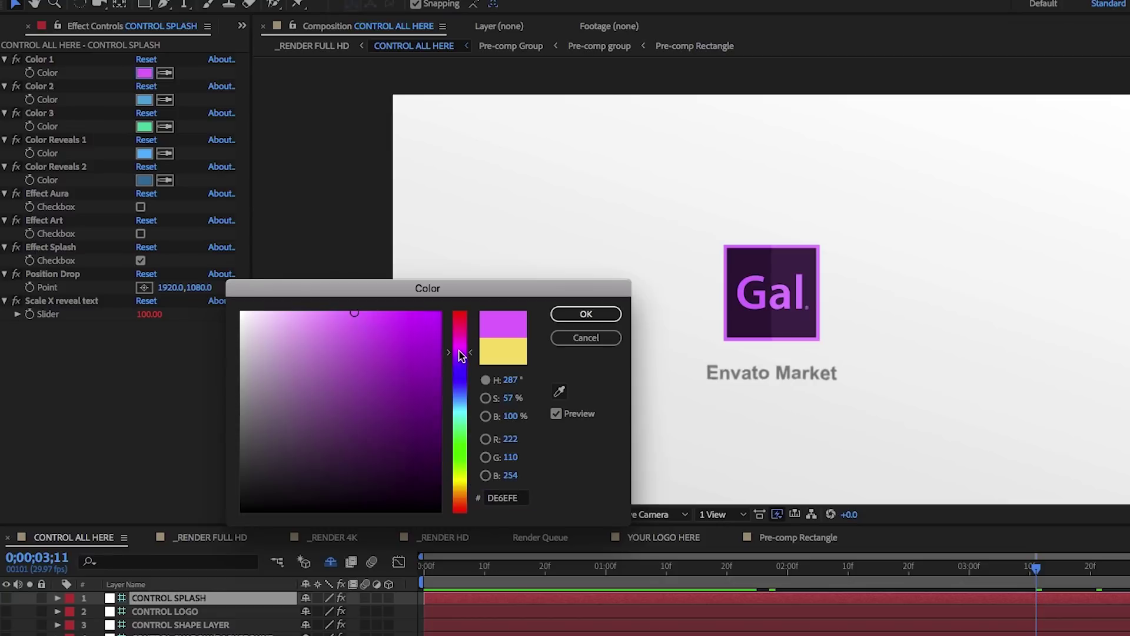
pyautogui.moveTo(469, 360); pyautogui.dragTo(468, 362)
pyautogui.click(589, 313)
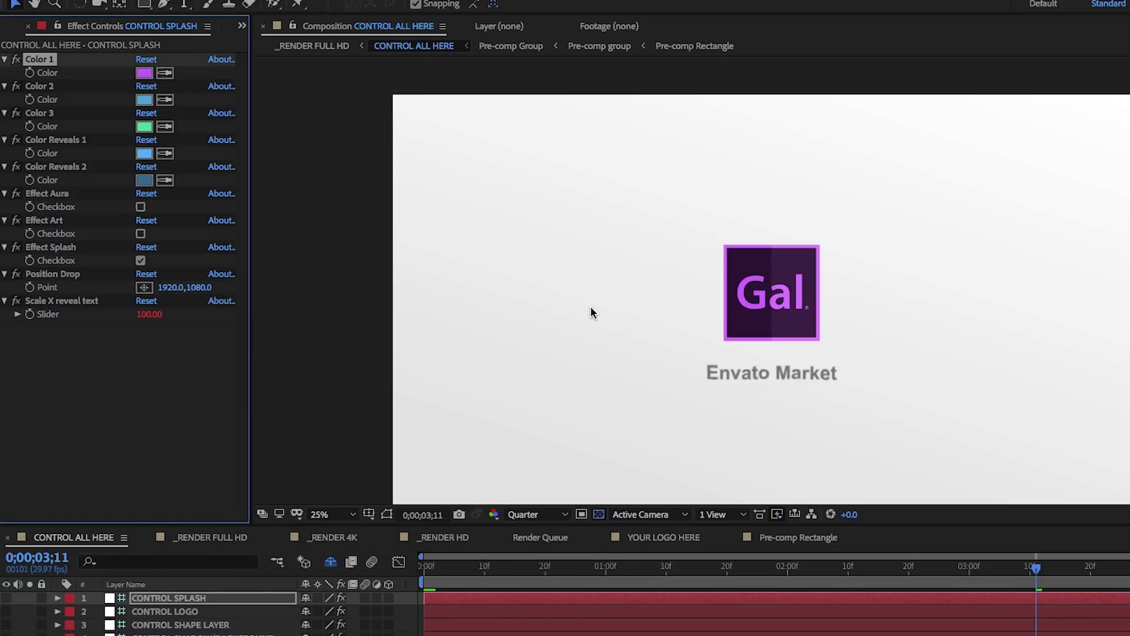
# Change the splash effect's Color 2 to a deep, saturated purple.
pyautogui.click(144, 99)
pyautogui.moveTo(459, 349); pyautogui.dragTo(459, 365)
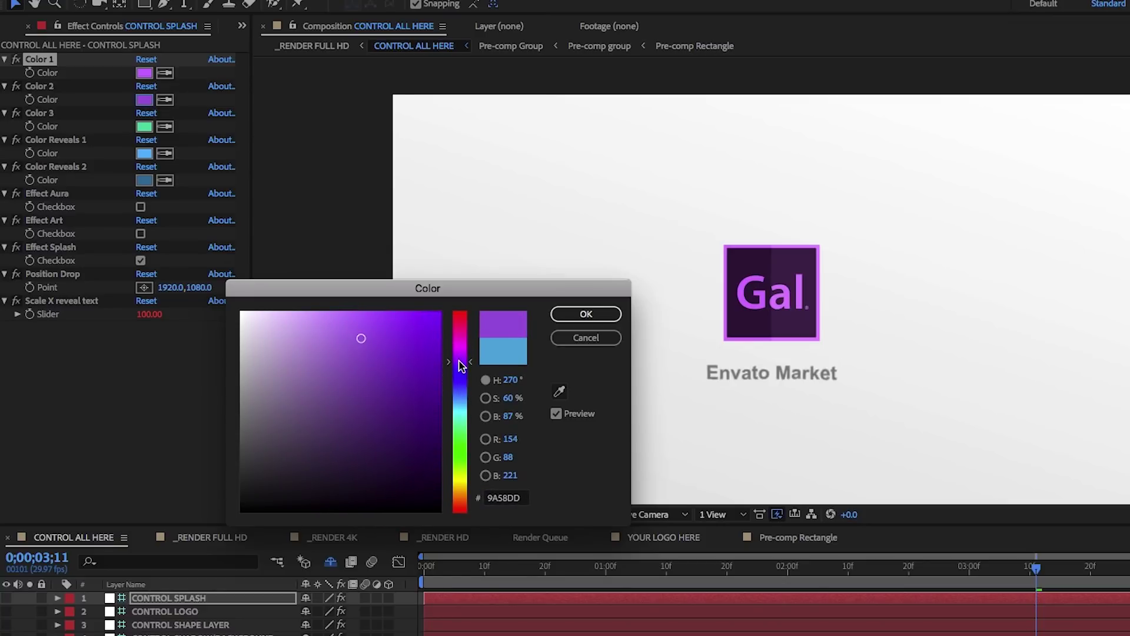
pyautogui.moveTo(389, 330); pyautogui.dragTo(424, 330)
pyautogui.click(468, 358)
pyautogui.click(570, 314)
# Change the splash effect's Color 3 to the light pink F1A5F4.
pyautogui.click(144, 126)
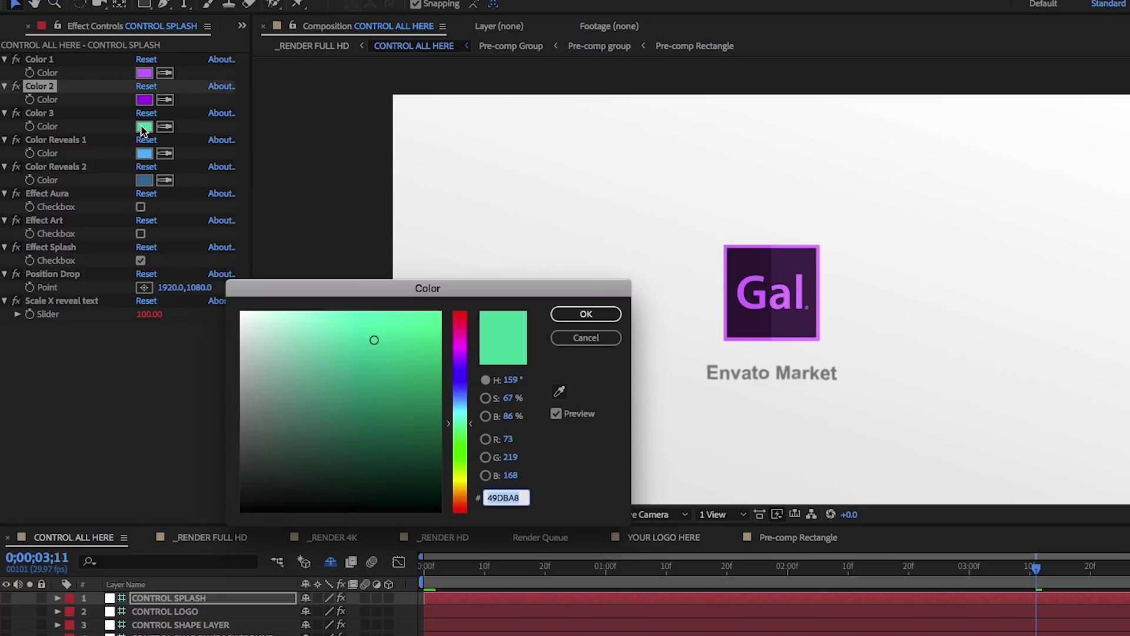
pyautogui.moveTo(467, 465); pyautogui.dragTo(464, 348)
pyautogui.moveTo(344, 330); pyautogui.dragTo(305, 319)
pyautogui.click(586, 314)
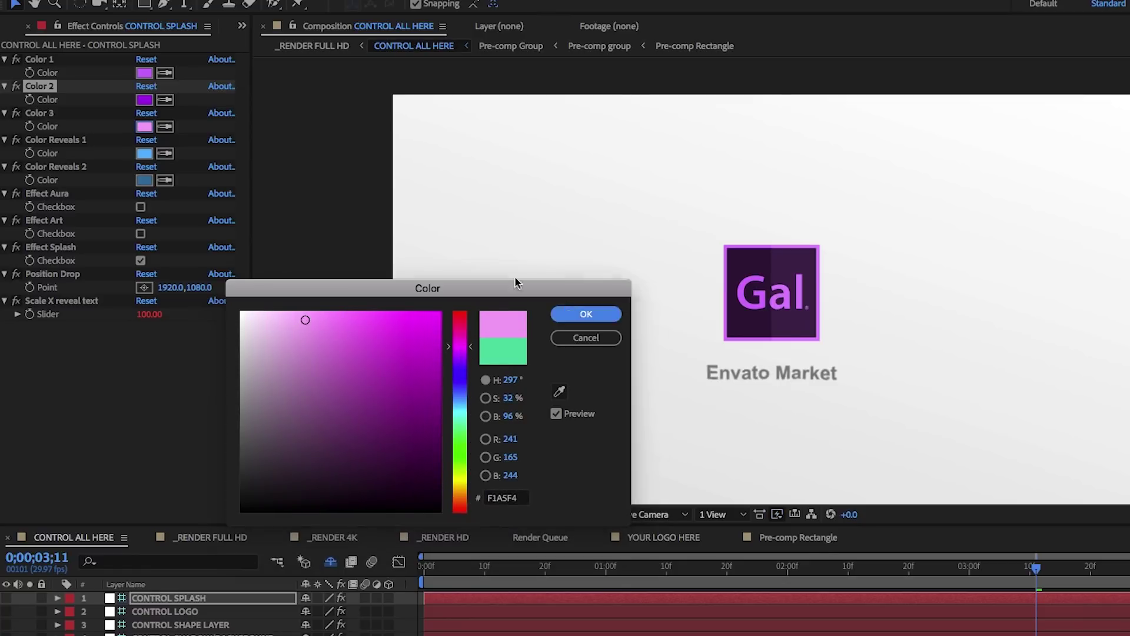
# Set Color Reveals 1 to a dark purple and sample the Gal logo's dark background for Color Reveals 2.
pyautogui.click(144, 153)
pyautogui.moveTo(462, 366)
pyautogui.mouseDown()
pyautogui.moveTo(462, 350)
pyautogui.moveTo(432, 440)
pyautogui.moveTo(462, 355)
pyautogui.mouseUp()
pyautogui.click(398, 312)
pyautogui.click(585, 314)
pyautogui.click(165, 180)
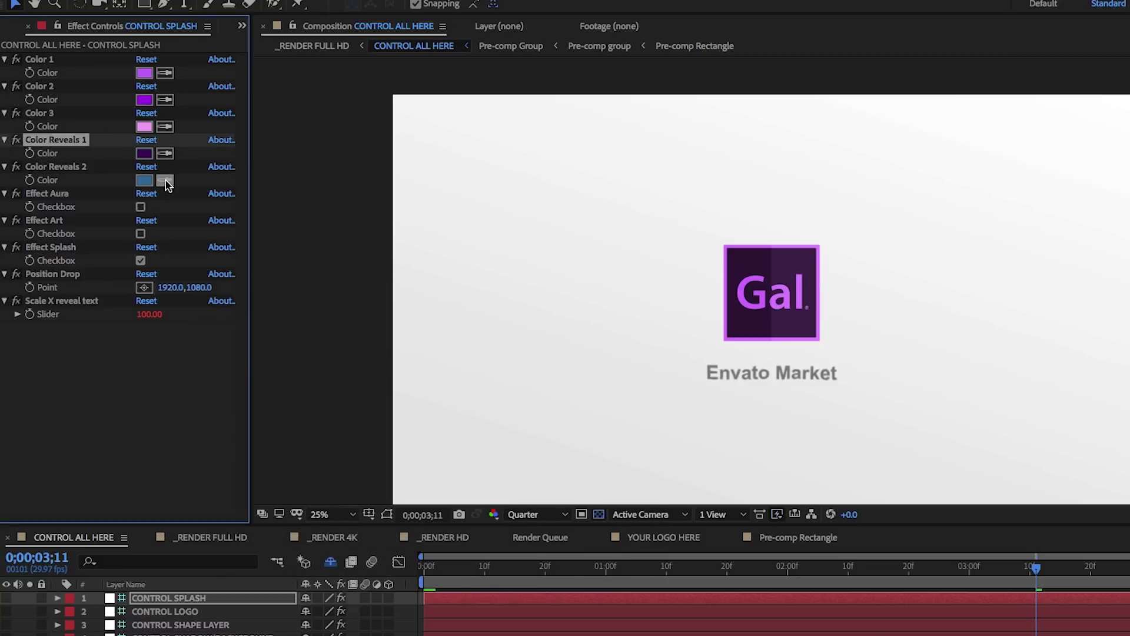
pyautogui.click(743, 259)
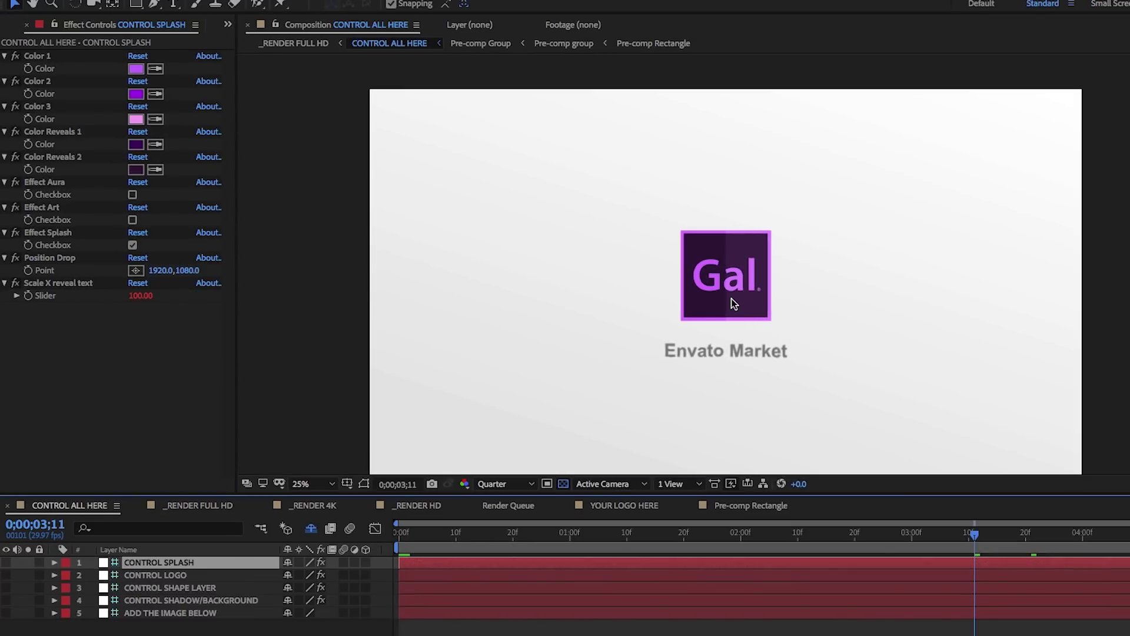
# Turn off Brightness ON/OFF in the CONTROL SHAPE LAYER effects to remove the highlight on the logo.
pyautogui.click(191, 589)
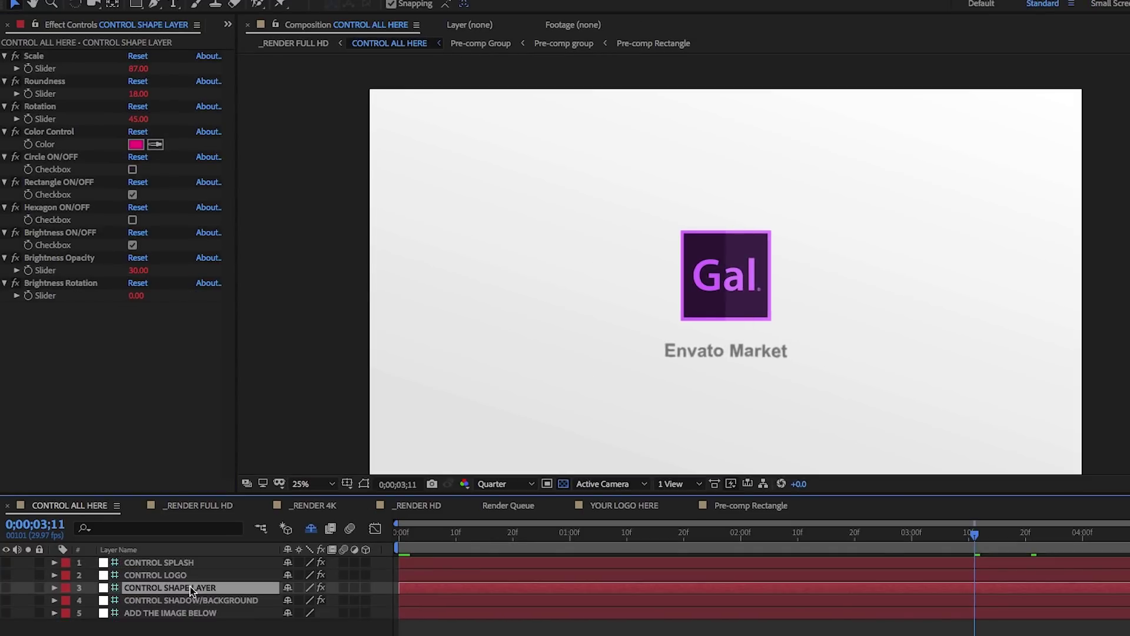
pyautogui.click(133, 245)
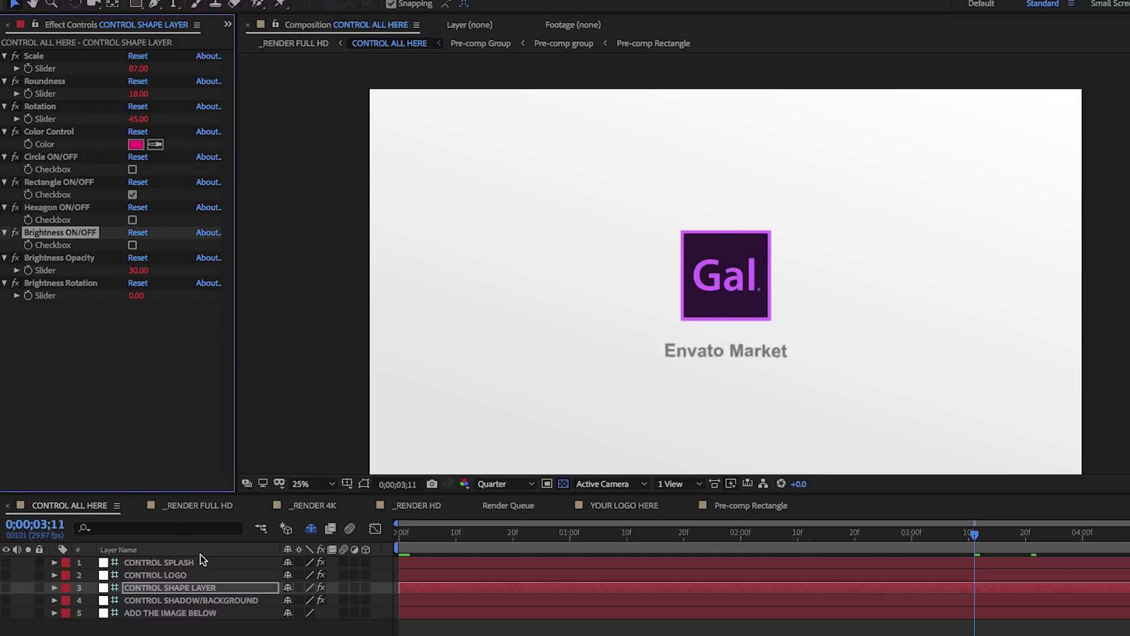
pyautogui.click(711, 352)
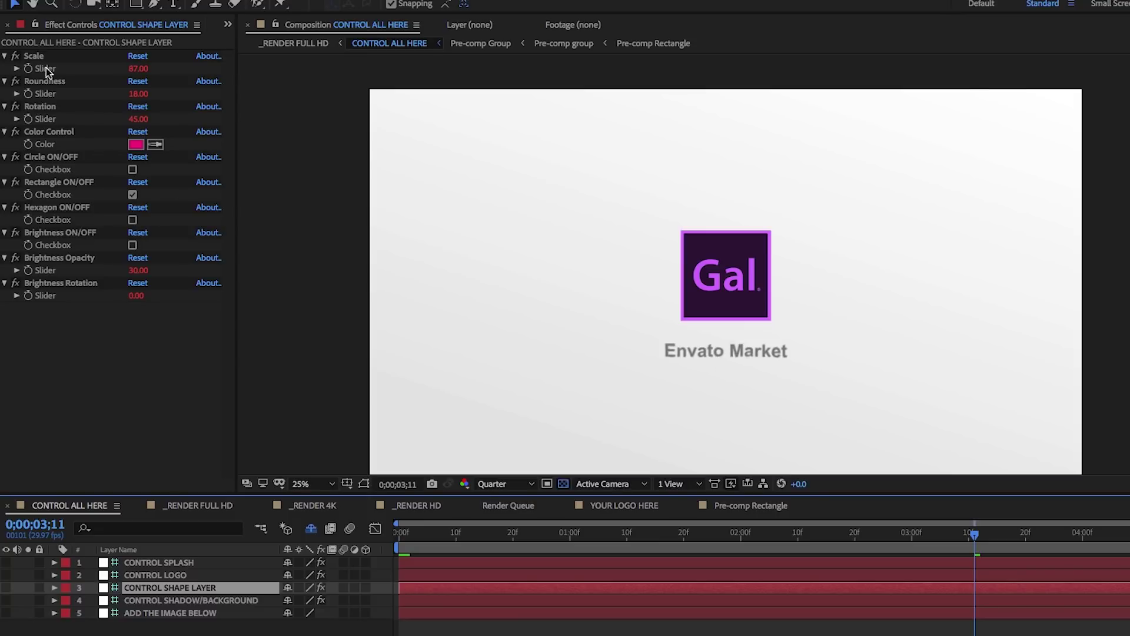
# Return to the project items and open the YOUR TEXT HERE composition from the CHANGE HERE folder.
pyautogui.click(228, 24)
pyautogui.click(243, 44)
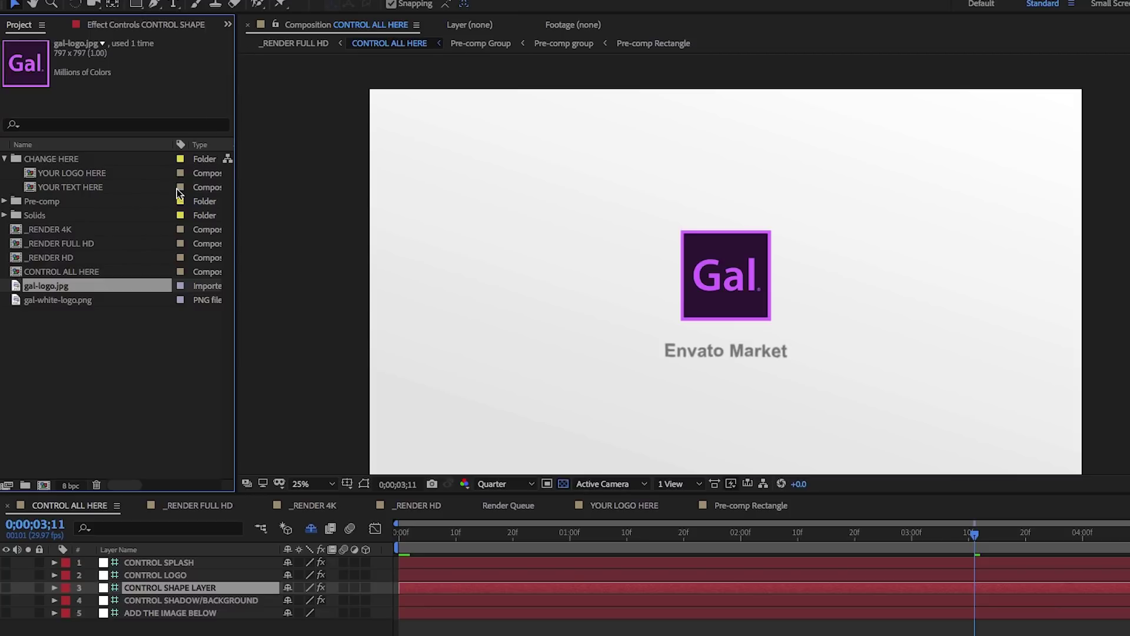
pyautogui.click(80, 187)
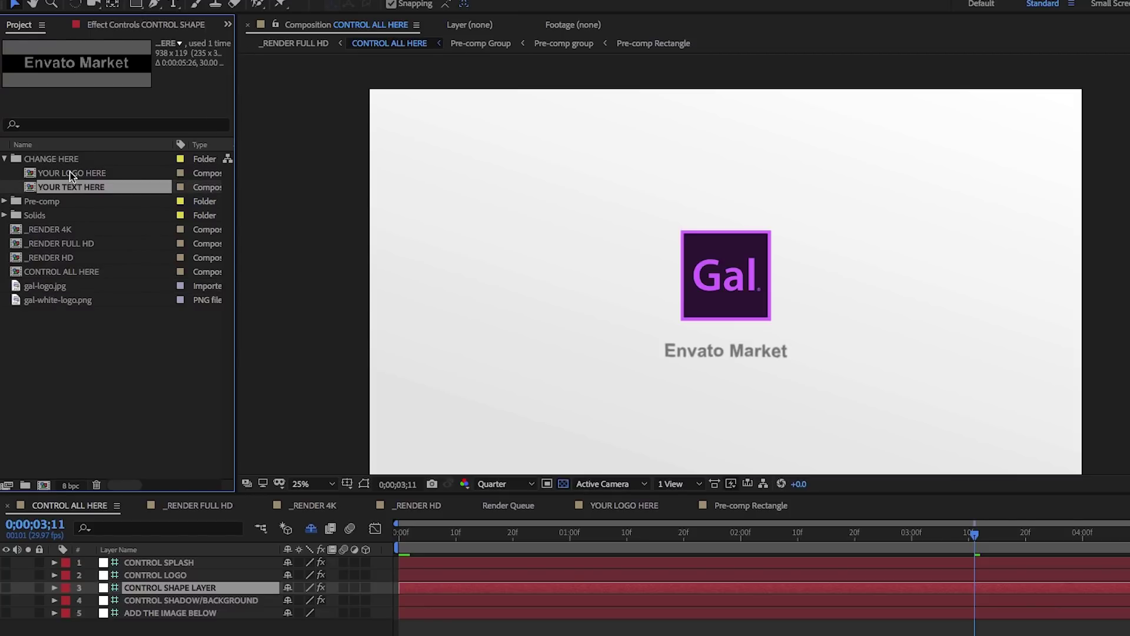
pyautogui.doubleClick(29, 186)
# Replace the Envato Market text with "Premiere Gal".
pyautogui.doubleClick(668, 272)
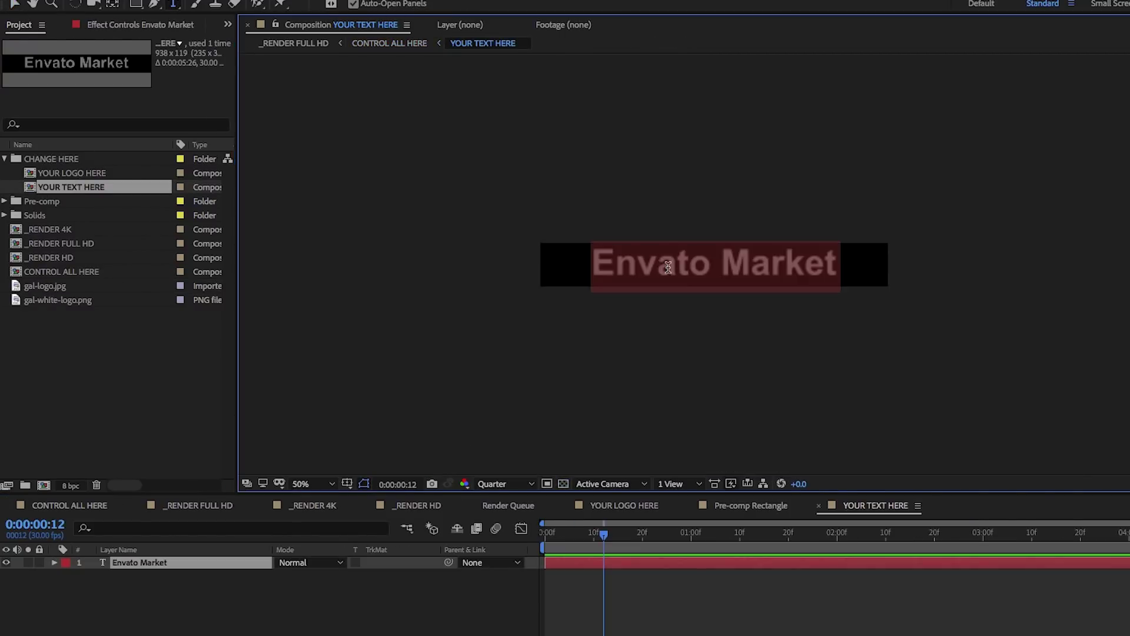
pyautogui.write('PRemie')
pyautogui.press('BackSpace')
pyautogui.press('BackSpace')
pyautogui.press('BackSpace')
pyautogui.press('BackSpace')
pyautogui.press('BackSpace')
pyautogui.write('remiere Gal')
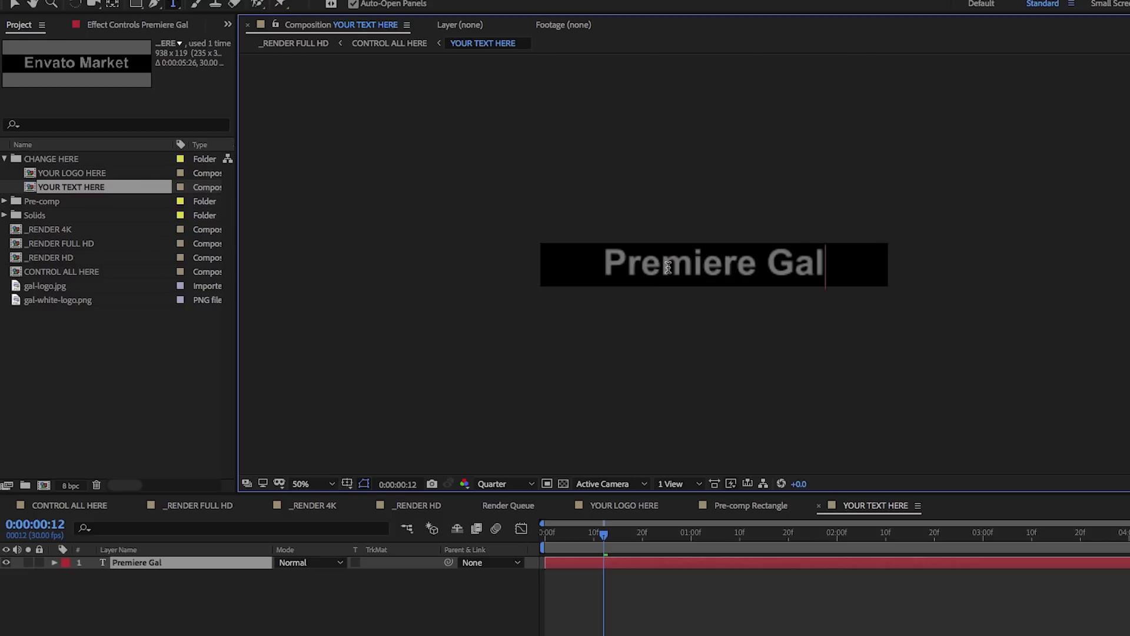
# Change the font of the "Premiere Gal" text to Futura PT Bold.
pyautogui.hotkey('ctrl', 'a')
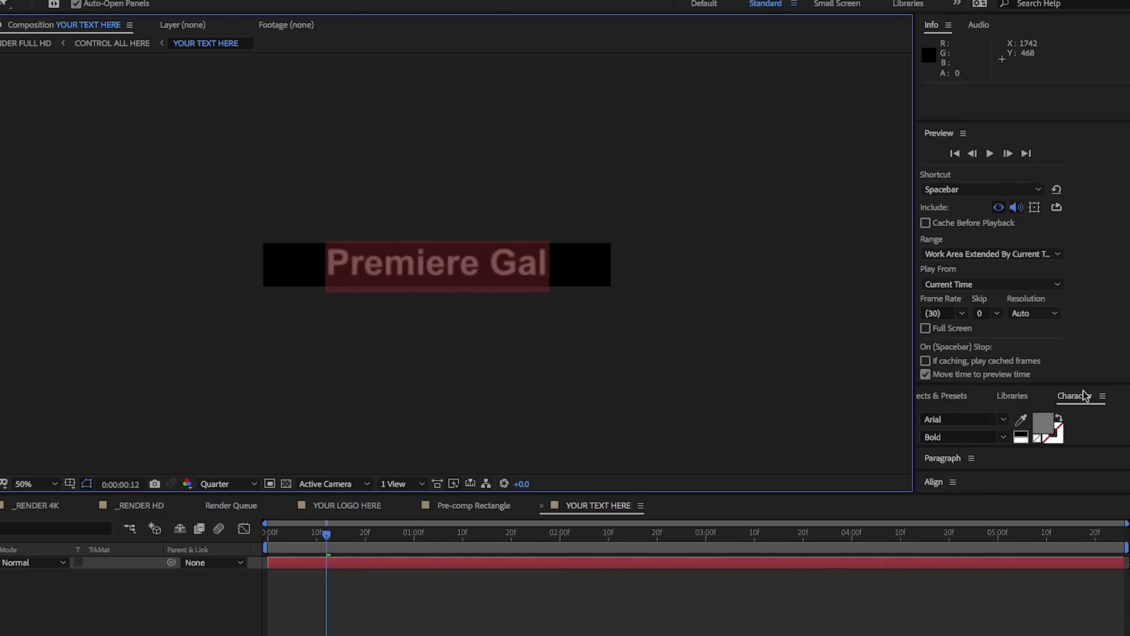
pyautogui.moveTo(1066, 383); pyautogui.dragTo(1066, 125)
pyautogui.click(958, 160)
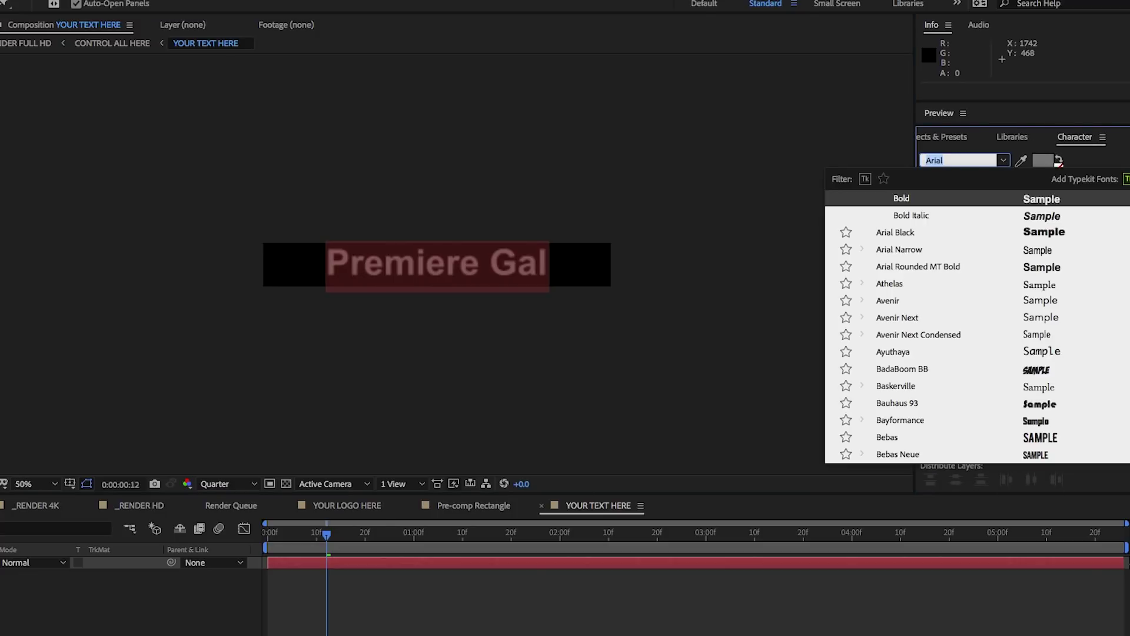
pyautogui.write('Futur')
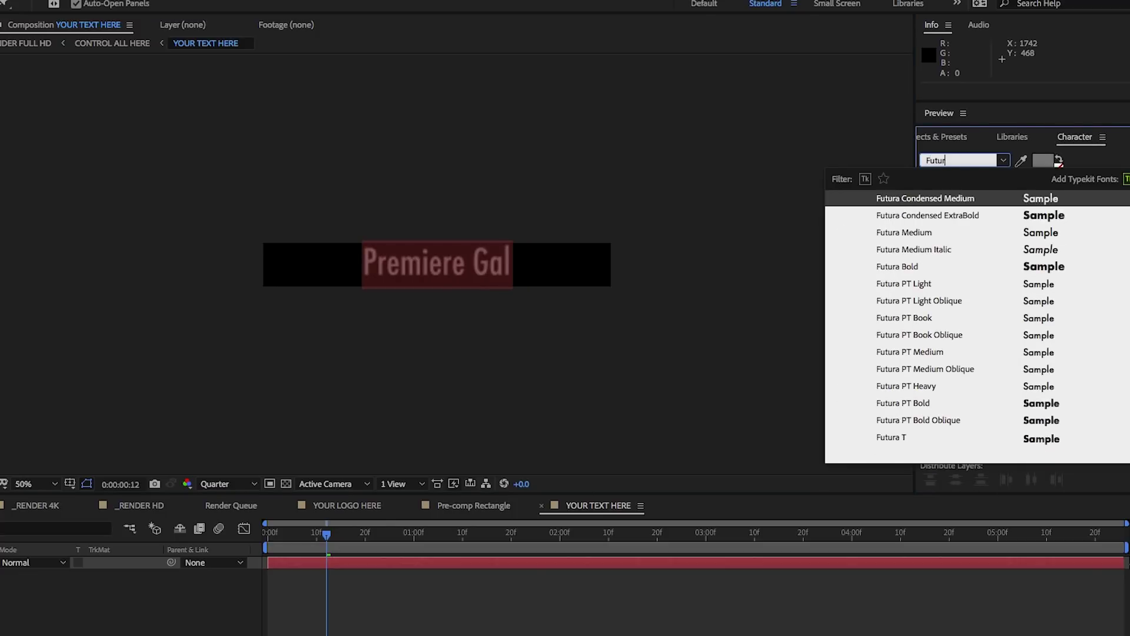
pyautogui.click(906, 405)
# Set the "Premiere Gal" text colour to dark grey 505050.
pyautogui.click(1042, 166)
pyautogui.write('333333')
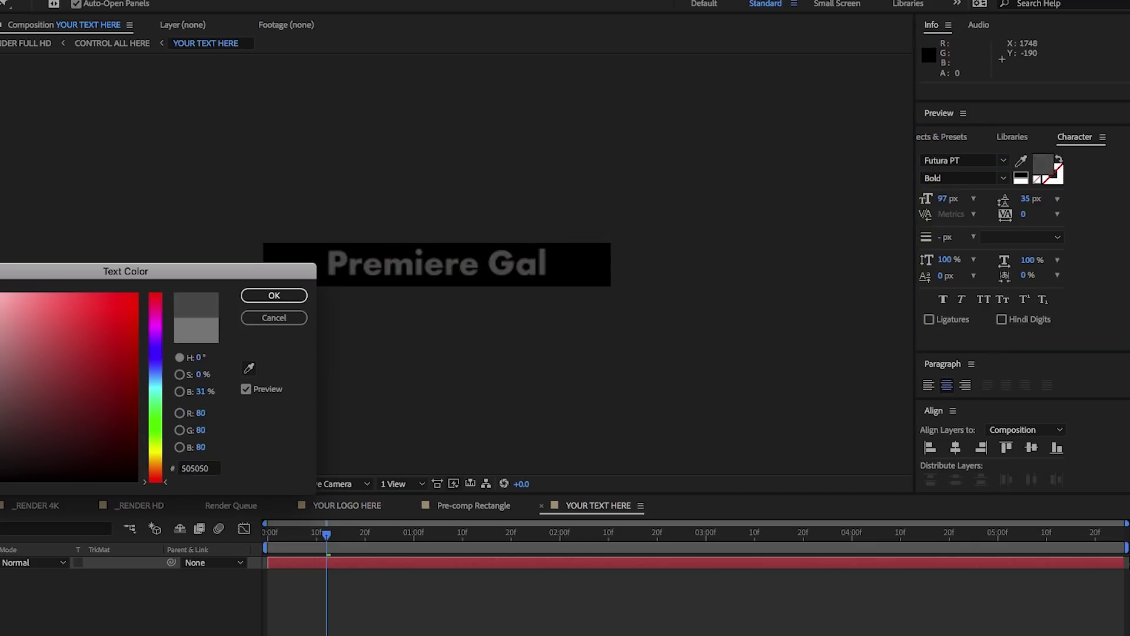
pyautogui.click(274, 294)
# Return to the CONTROL ALL HERE composition, reveal its hidden layers, and unlock the YOUR TEXT HERE layer to show its position values.
pyautogui.click(112, 43)
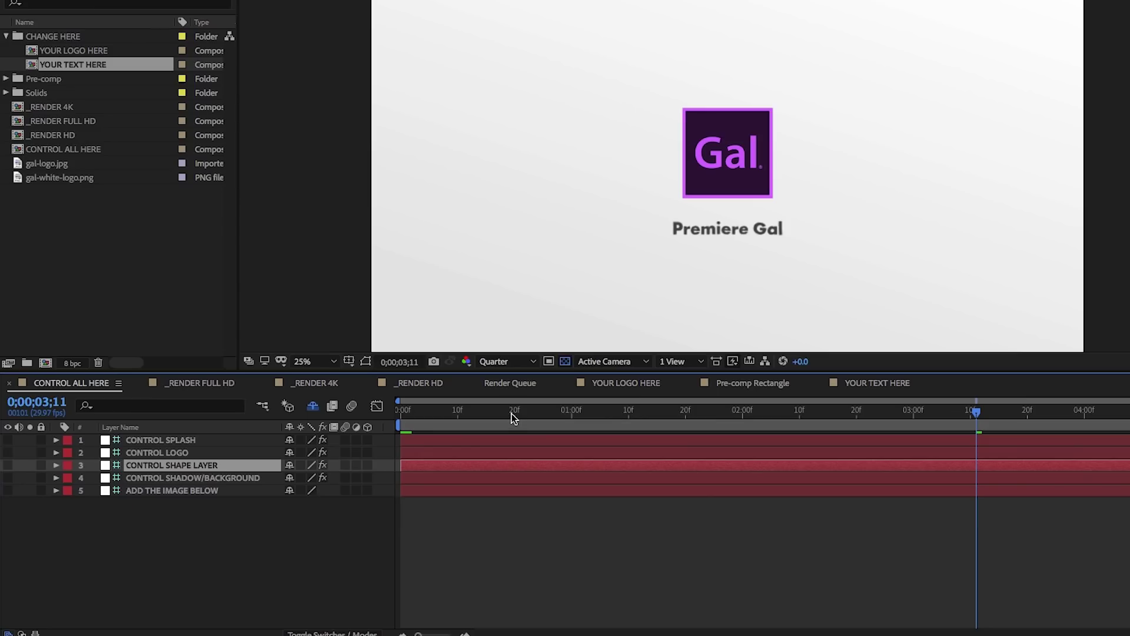
pyautogui.click(313, 407)
pyautogui.scroll(-1, 163, 535)
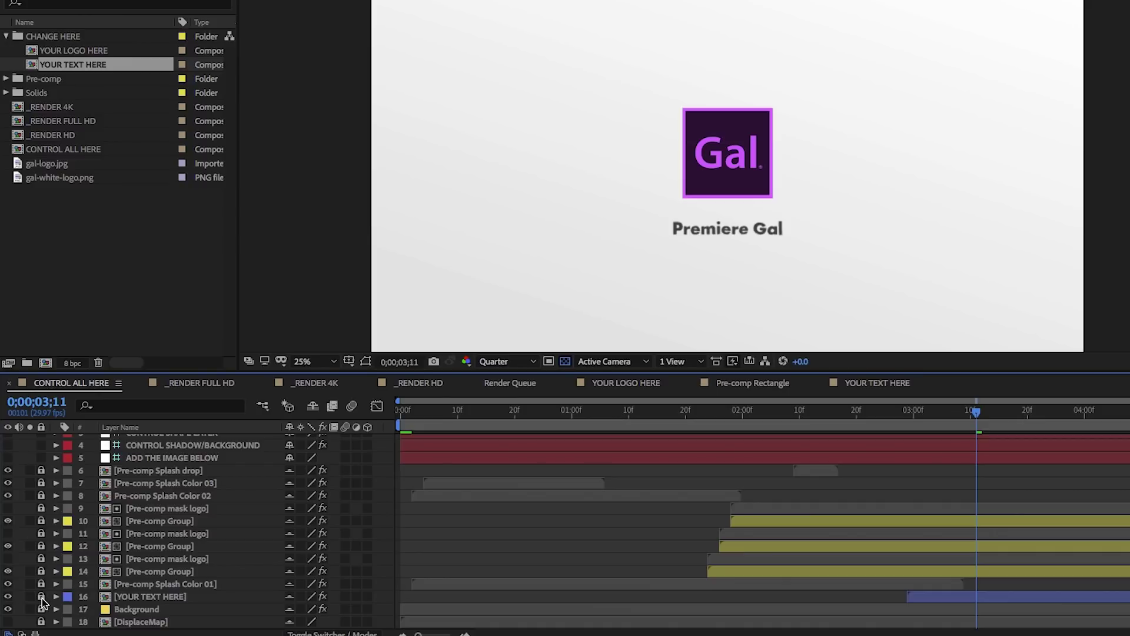
pyautogui.click(126, 600)
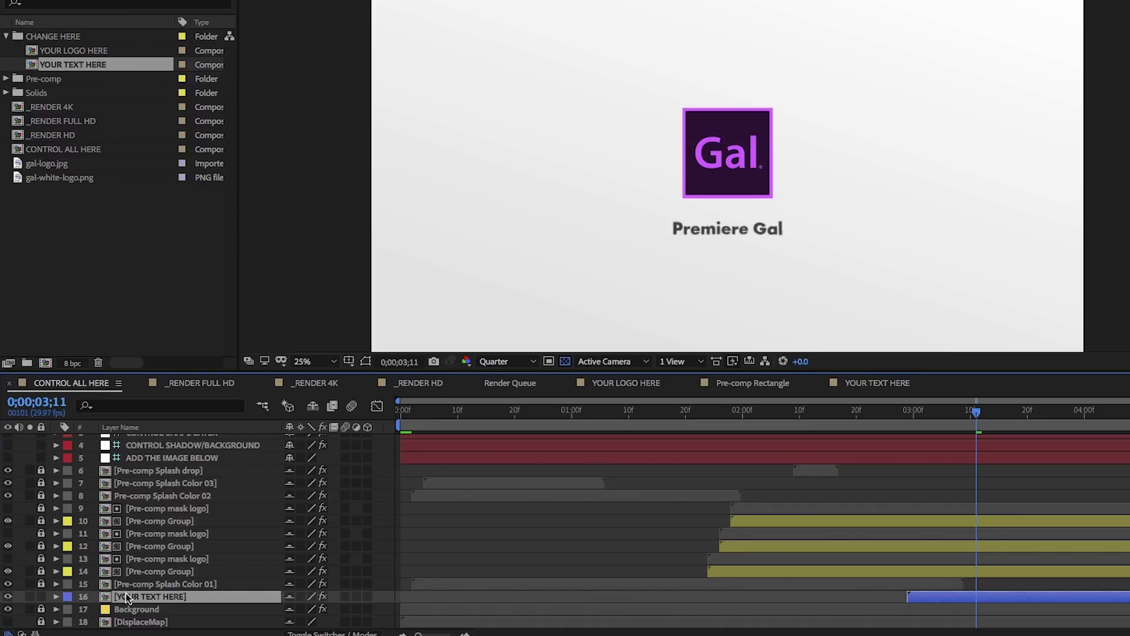
pyautogui.press('p')
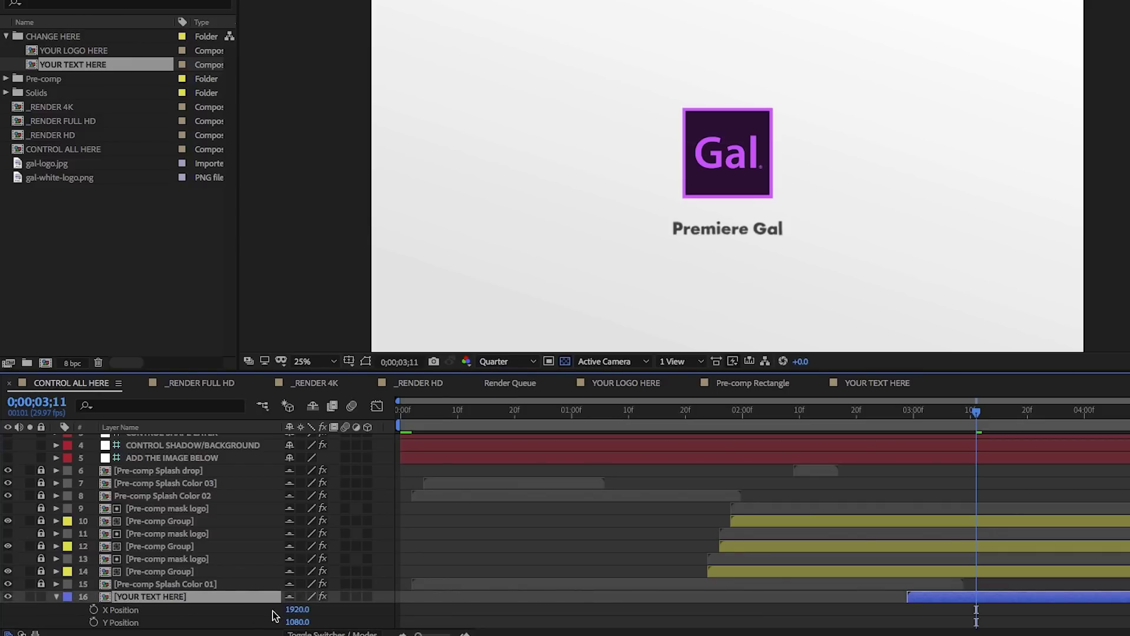
# Try shifting the position of the YOUR TEXT HERE layer, and undo the move.
pyautogui.scroll(-1, 209, 586)
pyautogui.moveTo(297, 584); pyautogui.dragTo(266, 594)
pyautogui.hotkey('ctrl', 'z')
# Preview the liquid logo reveal from its start and play the opening seconds of the Modern Opener project's Final Comp.
pyautogui.moveTo(465, 413); pyautogui.dragTo(362, 406)
pyautogui.press('space')
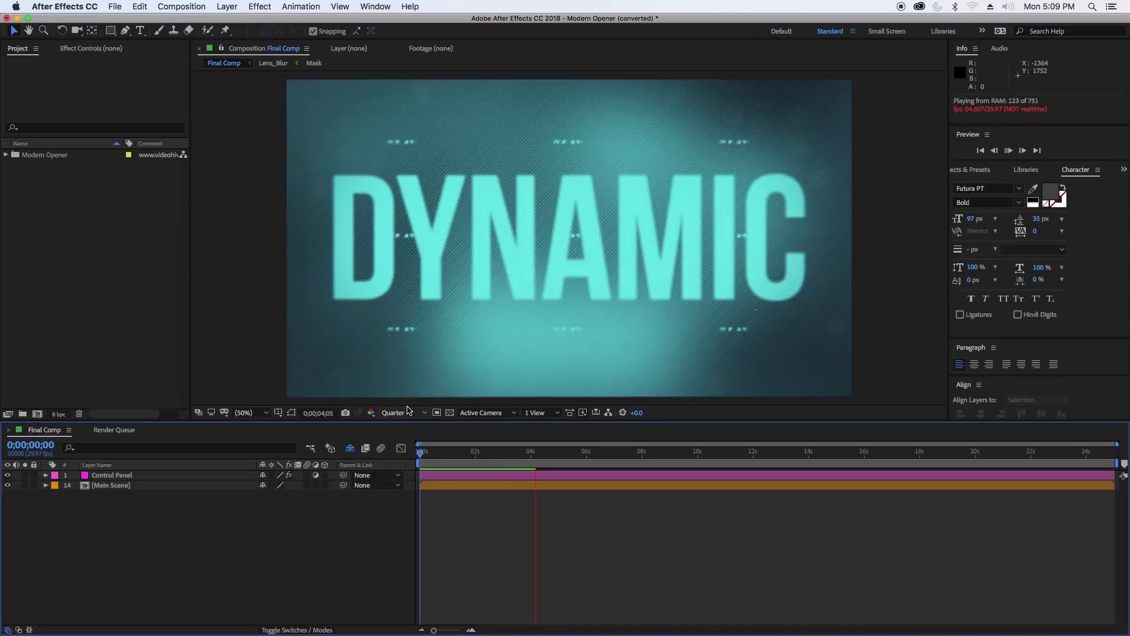
pyautogui.press('space')
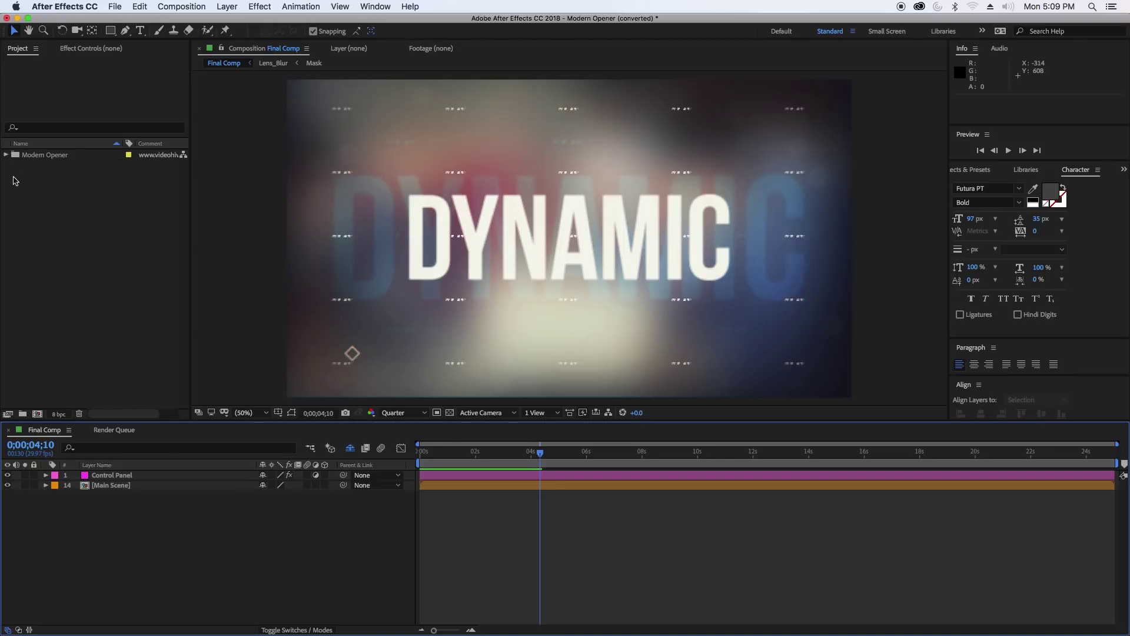
# Expand the Modern Opener folder and look over its 01.Edit, 02.Final and 03.Others subfolders.
pyautogui.click(5, 155)
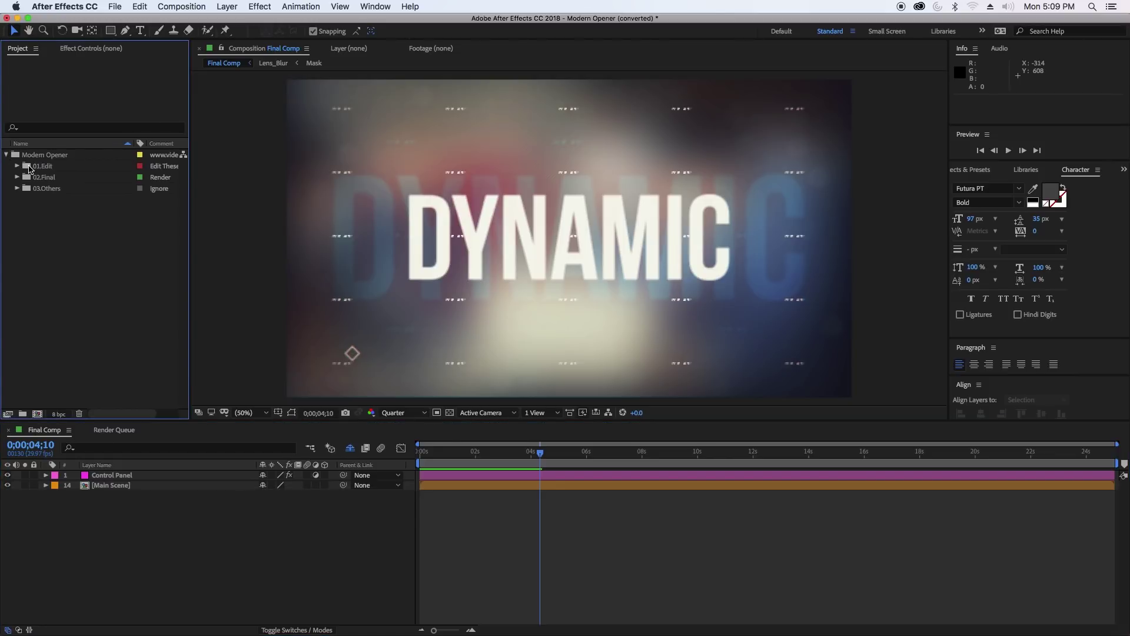
pyautogui.click(28, 168)
pyautogui.click(34, 177)
pyautogui.click(39, 187)
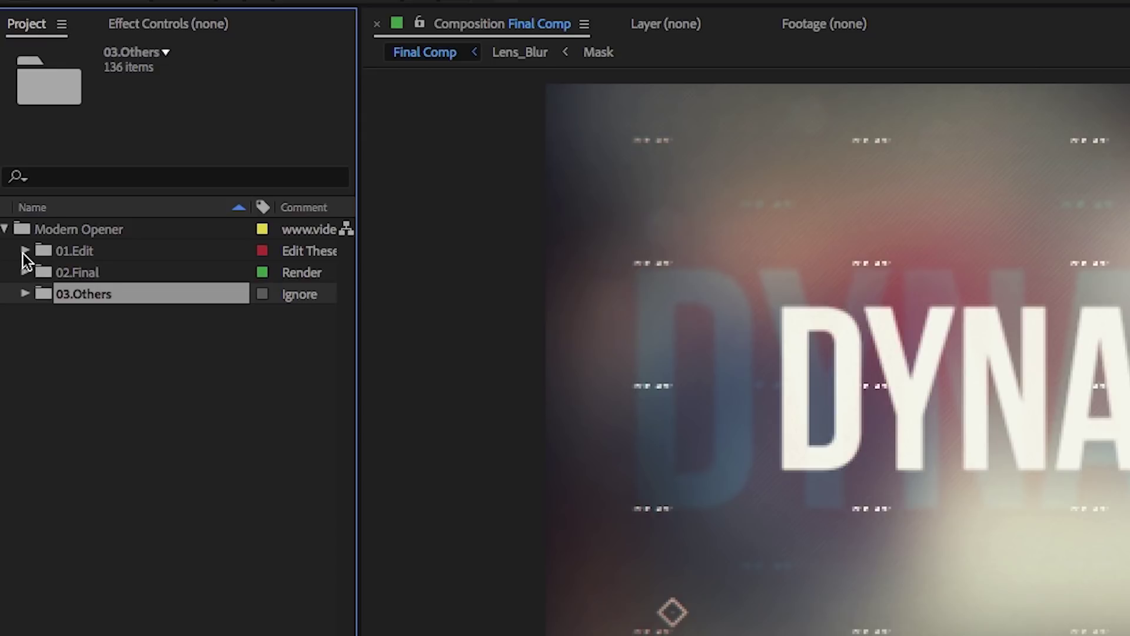
# Open the Image 01 composition from the Images folder in 01.Edit and go to 0;00;00;11.
pyautogui.click(25, 251)
pyautogui.click(44, 271)
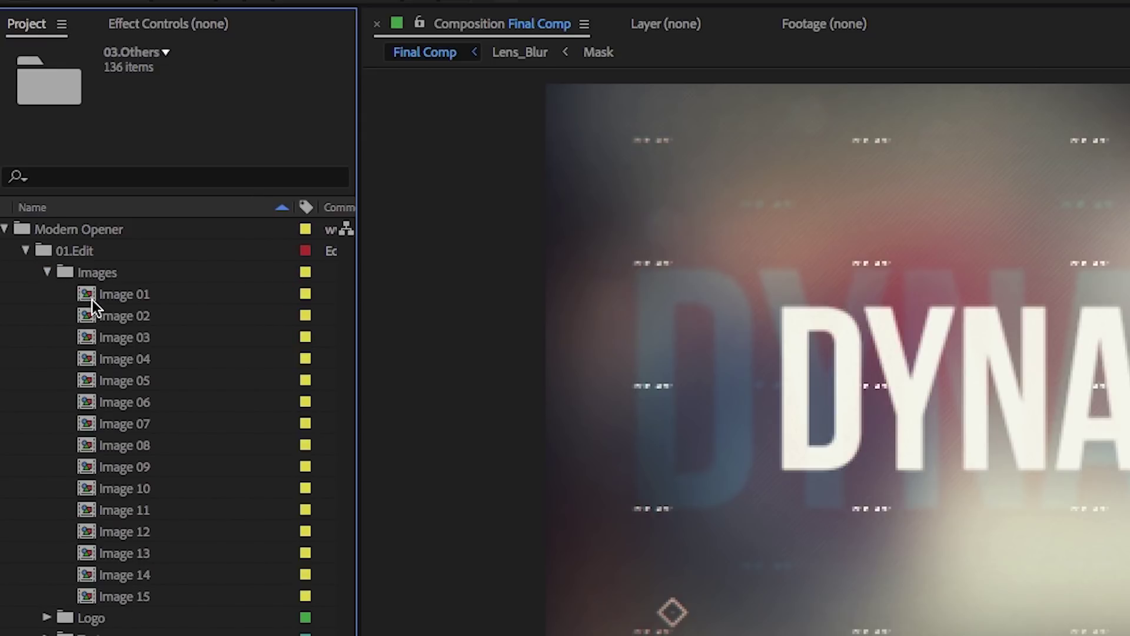
pyautogui.doubleClick(87, 296)
pyautogui.moveTo(443, 452); pyautogui.dragTo(471, 461)
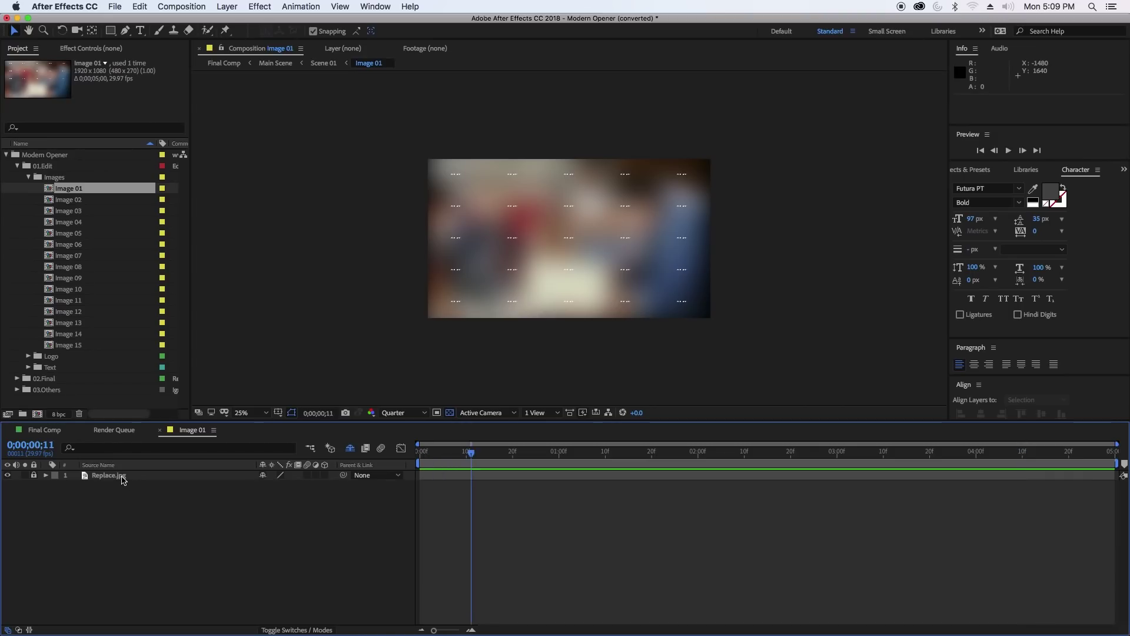
# Collapse the 01.Edit folder and browse in Finder to Elements Media inside the 02 Media folder of Logo Reveals.
pyautogui.click(17, 167)
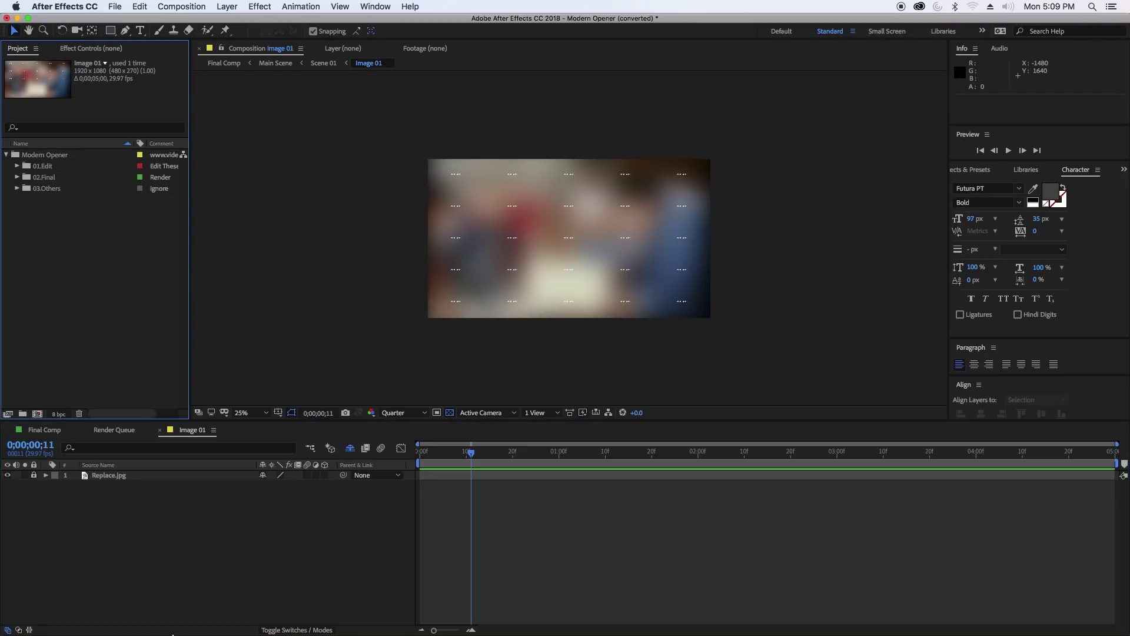
pyautogui.click(34, 614)
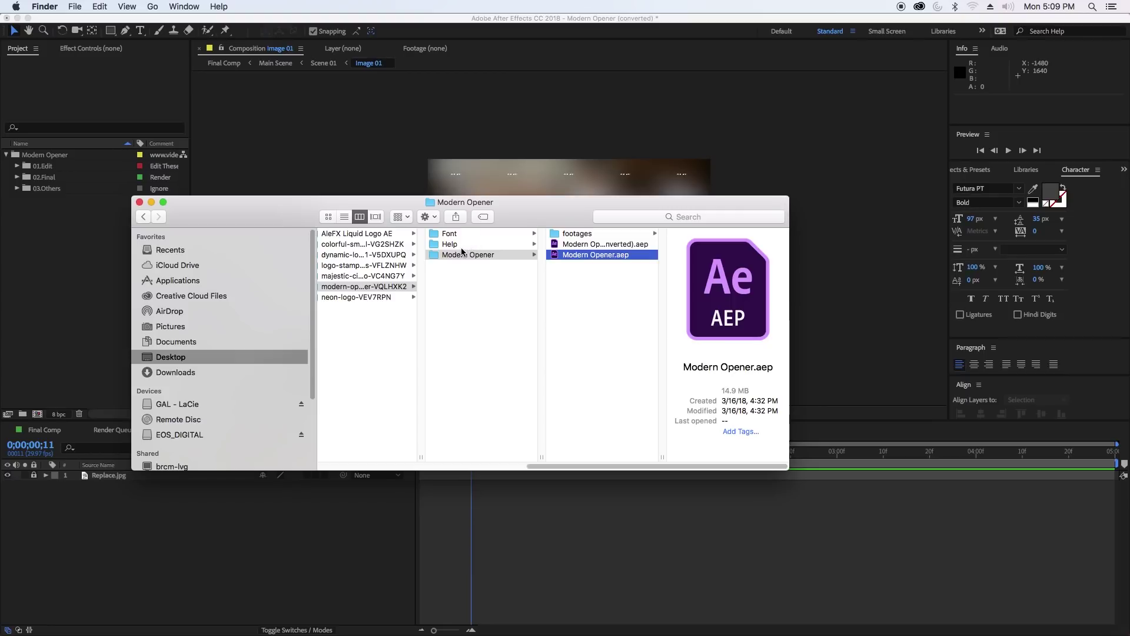
pyautogui.moveTo(568, 467); pyautogui.dragTo(362, 465)
pyautogui.click(482, 247)
pyautogui.click(591, 235)
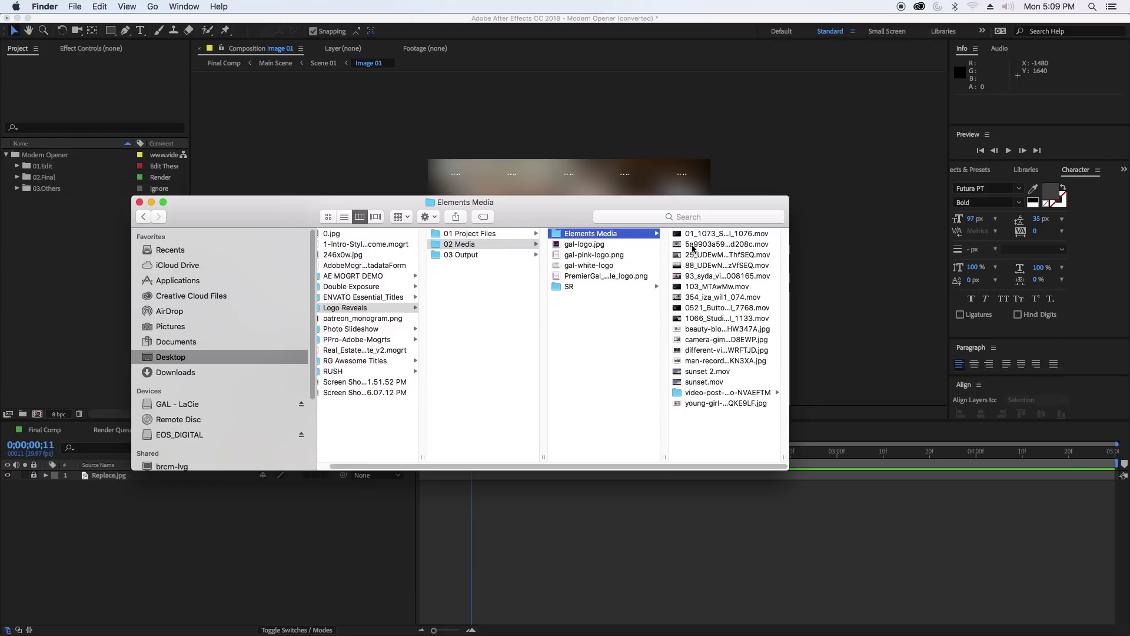
# Return to the After Effects project and create a new project folder named Media.
pyautogui.click(7, 196)
pyautogui.click(17, 166)
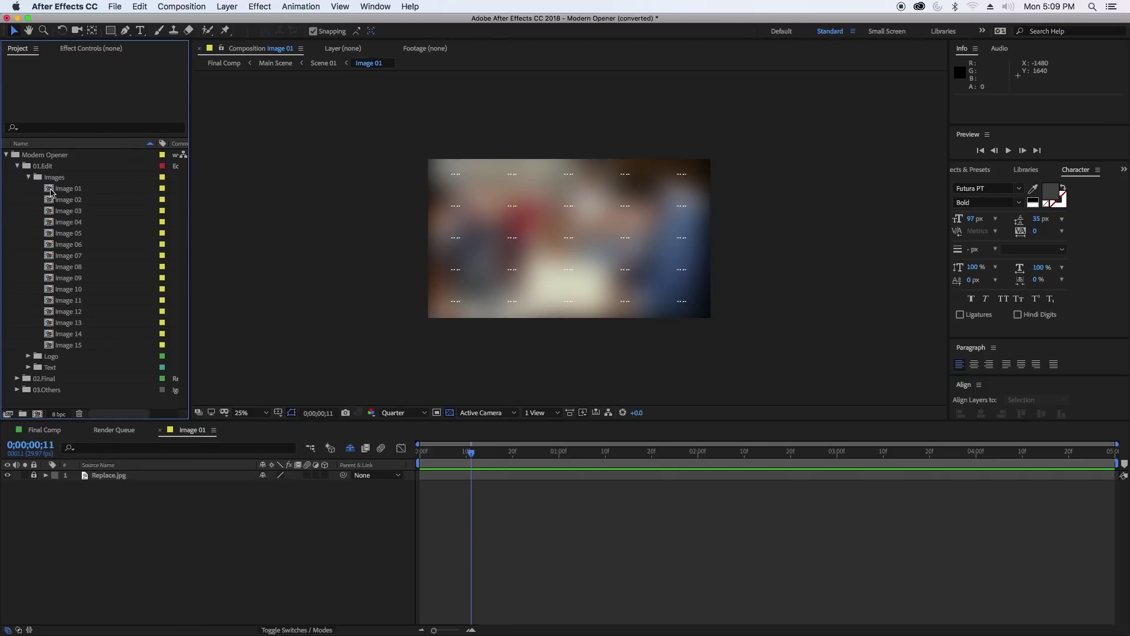
pyautogui.click(16, 166)
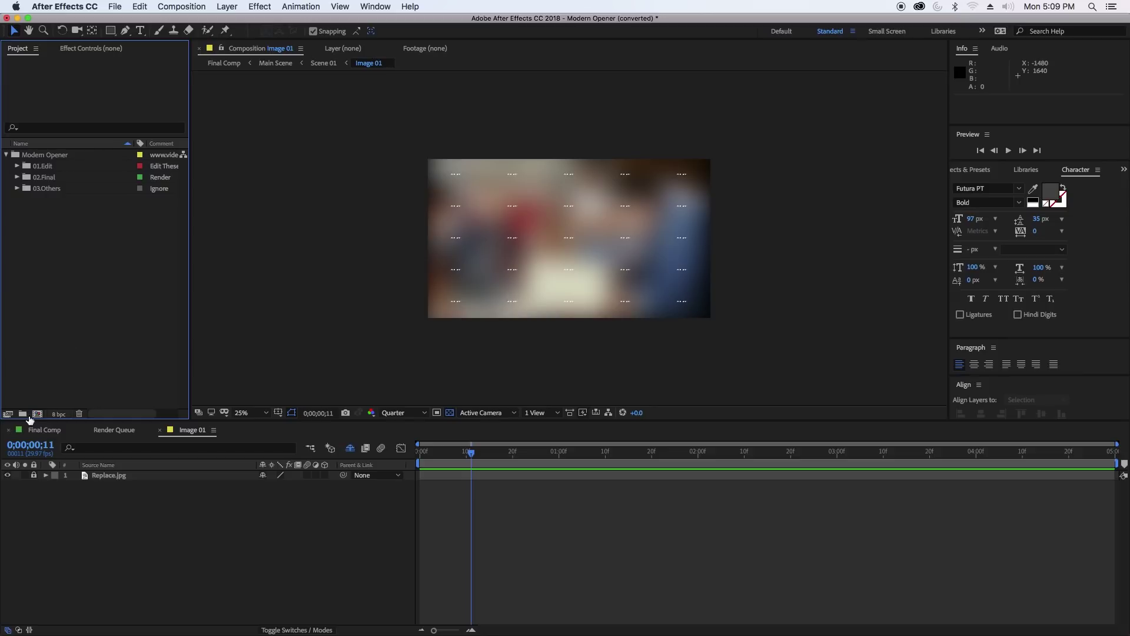
pyautogui.click(23, 413)
pyautogui.write('Media')
pyautogui.press('Return')
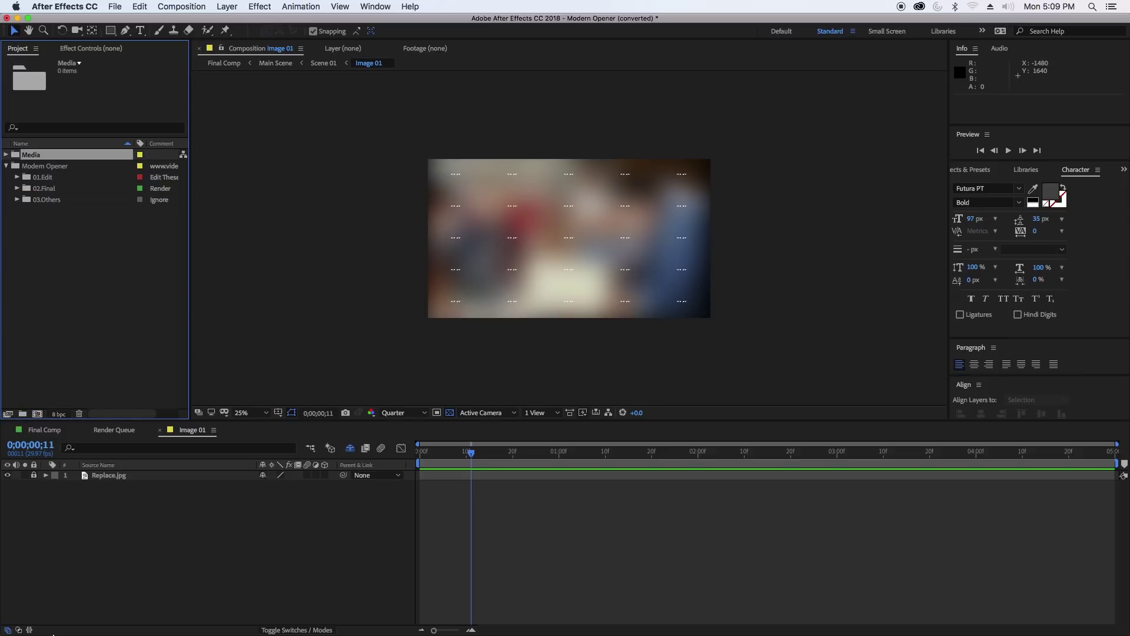
# Import all video and image files from Elements Media, except the video-post folder, into the Media project folder.
pyautogui.click(41, 618)
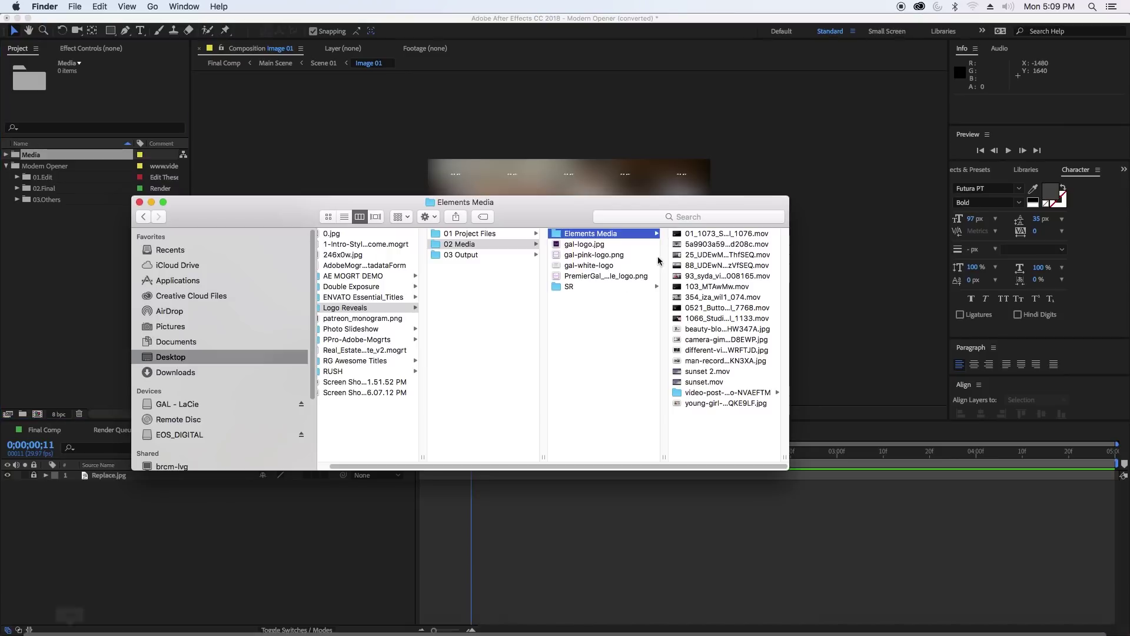
pyautogui.click(683, 237)
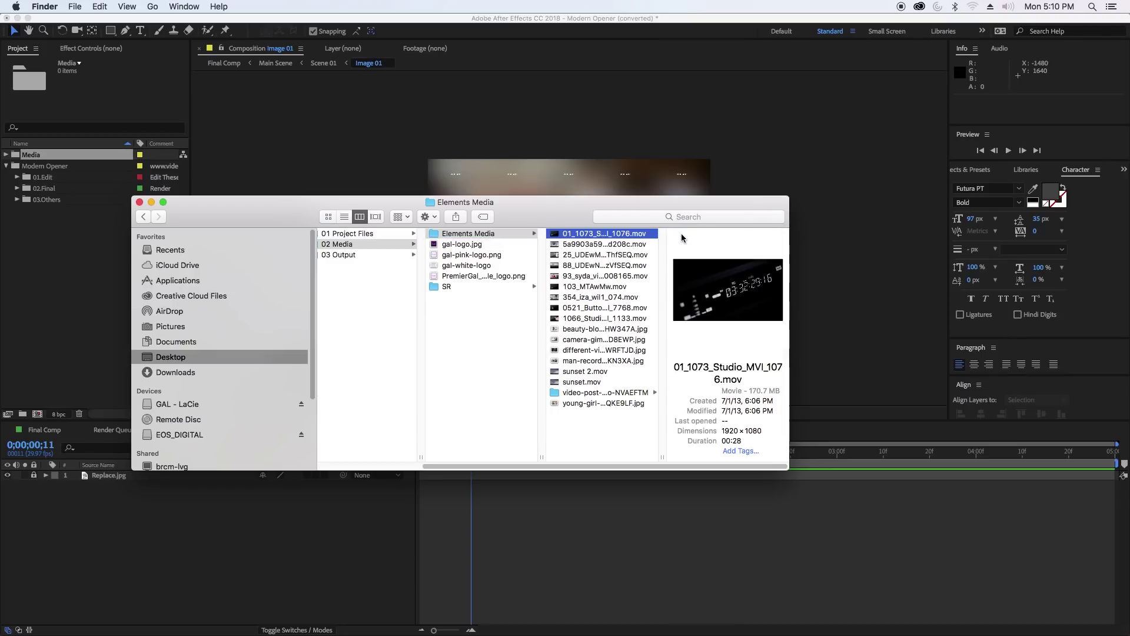
pyautogui.keyDown('shift'); pyautogui.click(568, 382); pyautogui.keyUp('shift')
pyautogui.keyDown('super'); pyautogui.click(569, 404); pyautogui.keyUp('super')
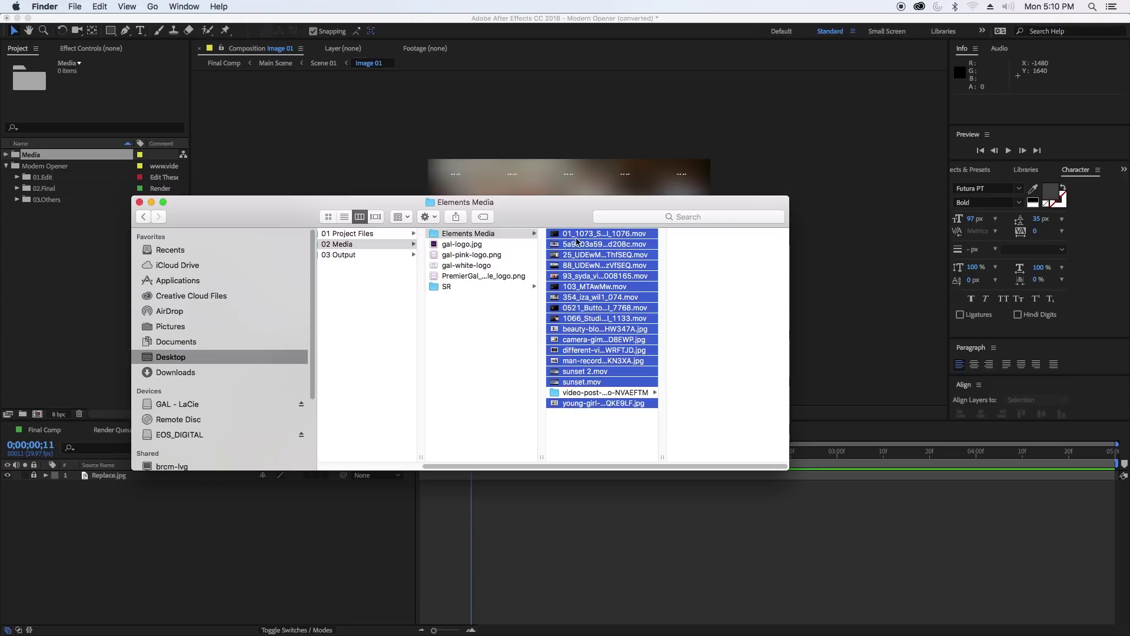
pyautogui.moveTo(579, 236); pyautogui.dragTo(40, 156)
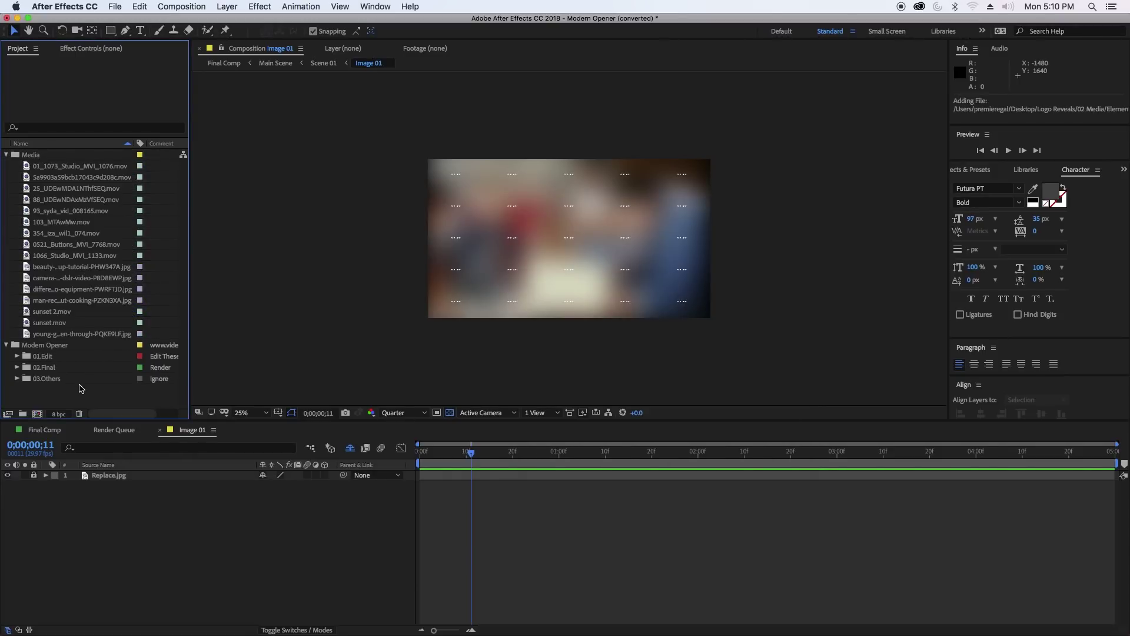
# Place 01_1073_Studio_MVI_1076.mov above Replace.jpg in the Image 01 composition and collapse the Media folder.
pyautogui.click(27, 167)
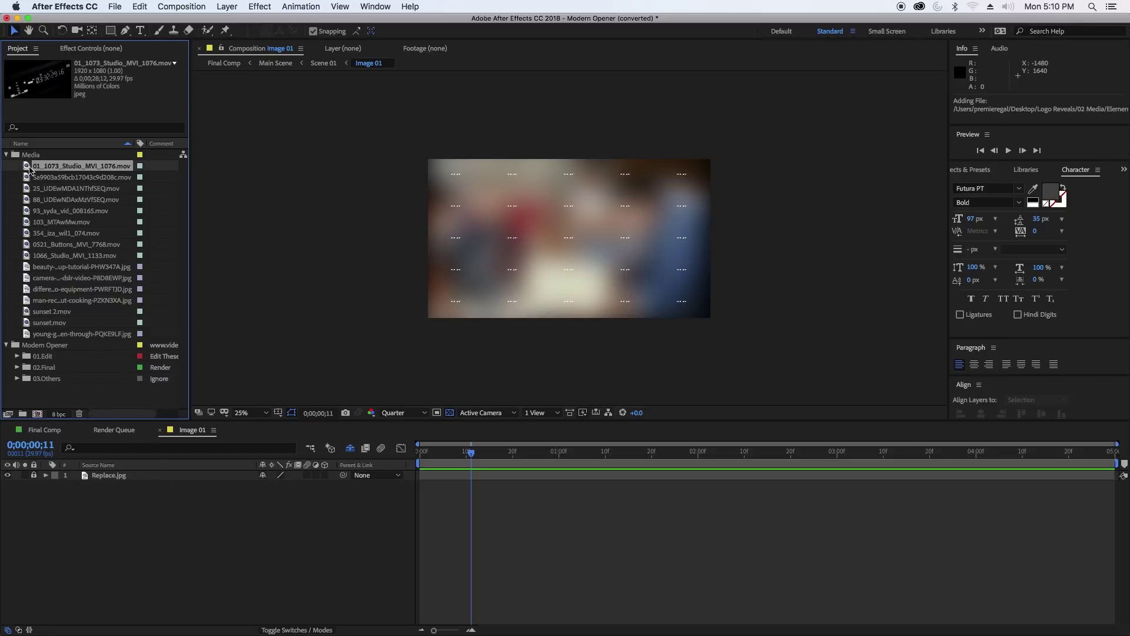
pyautogui.moveTo(29, 167); pyautogui.dragTo(128, 476)
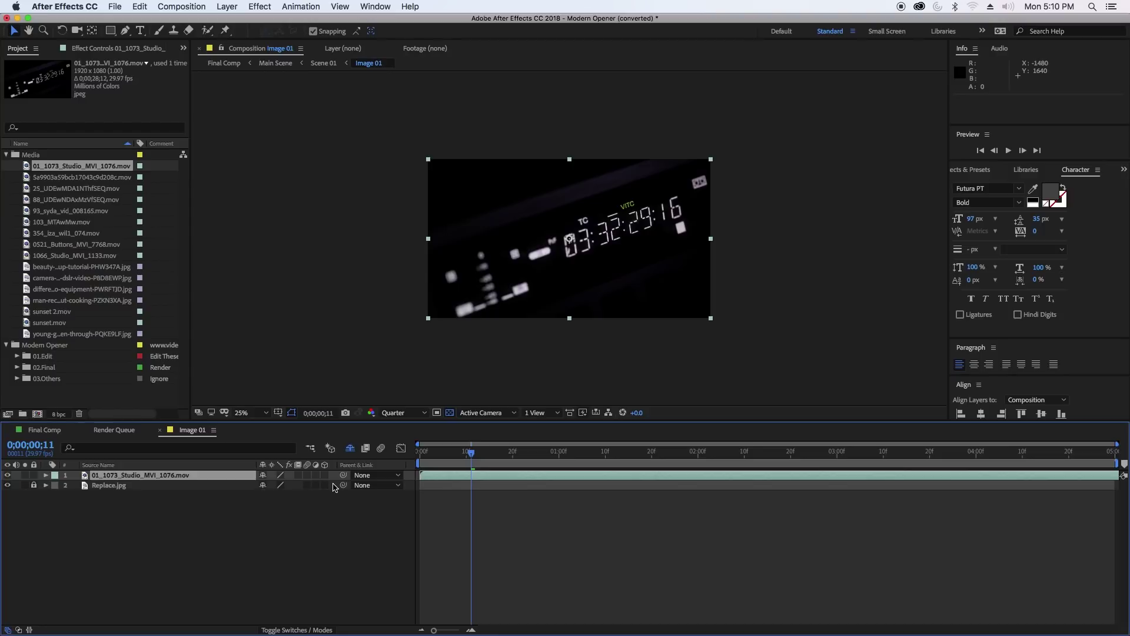
pyautogui.click(6, 155)
# Open the compositions Image 02 through Image 15 from the Images folder in 01.Edit.
pyautogui.click(17, 177)
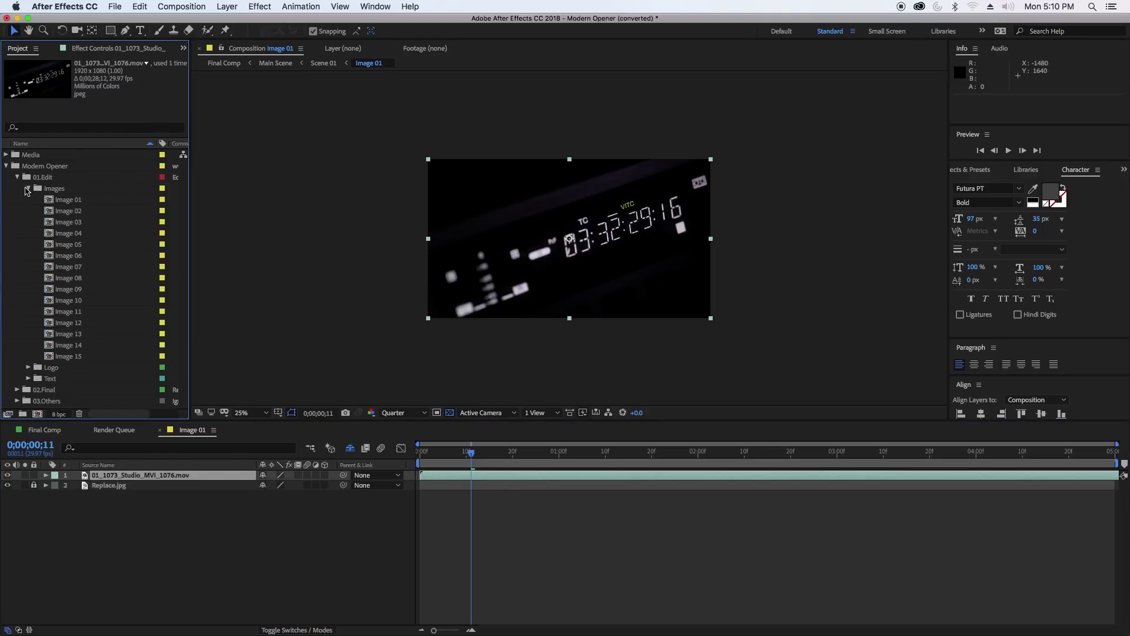
pyautogui.doubleClick(48, 211)
pyautogui.doubleClick(49, 222)
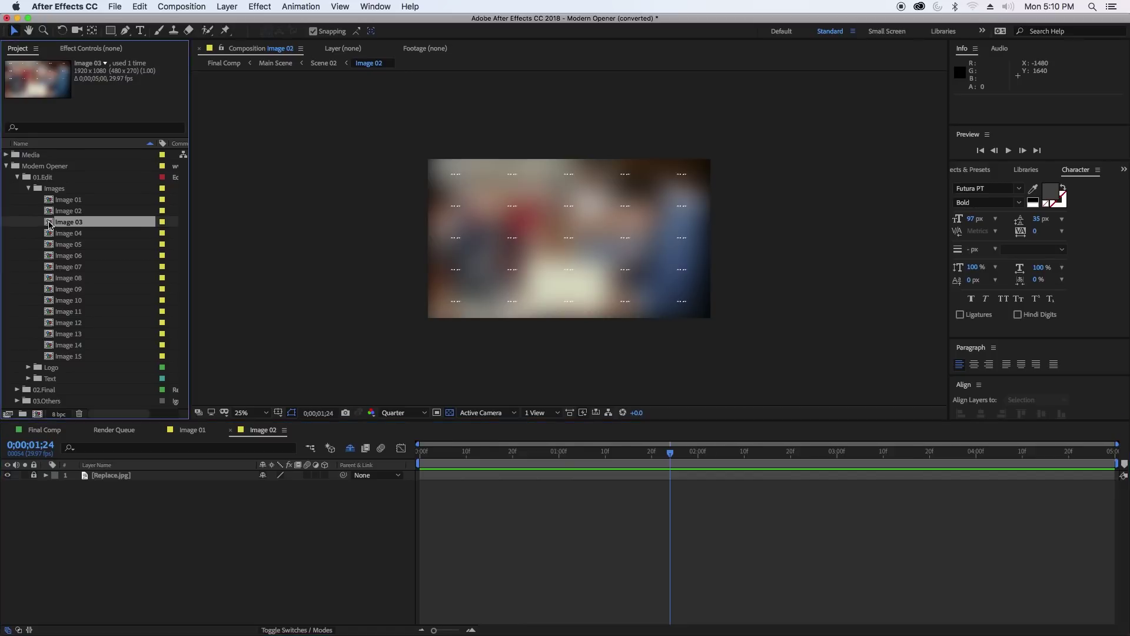
pyautogui.doubleClick(49, 233)
pyautogui.doubleClick(49, 244)
pyautogui.doubleClick(50, 256)
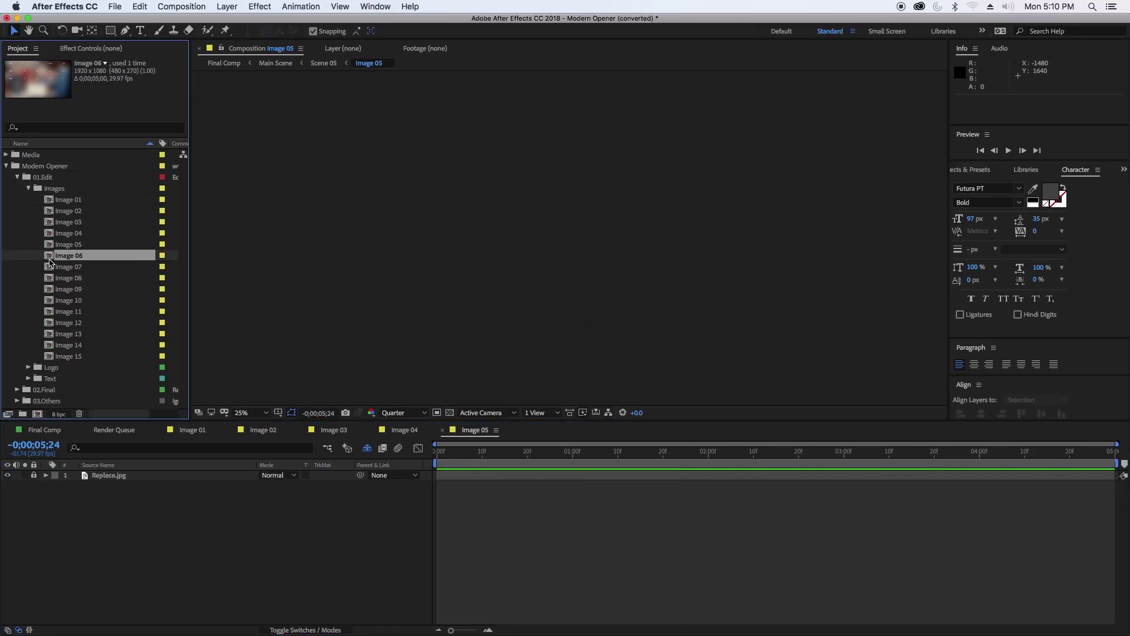
pyautogui.click(50, 267)
pyautogui.doubleClick(50, 267)
pyautogui.doubleClick(50, 278)
pyautogui.doubleClick(50, 289)
pyautogui.doubleClick(50, 300)
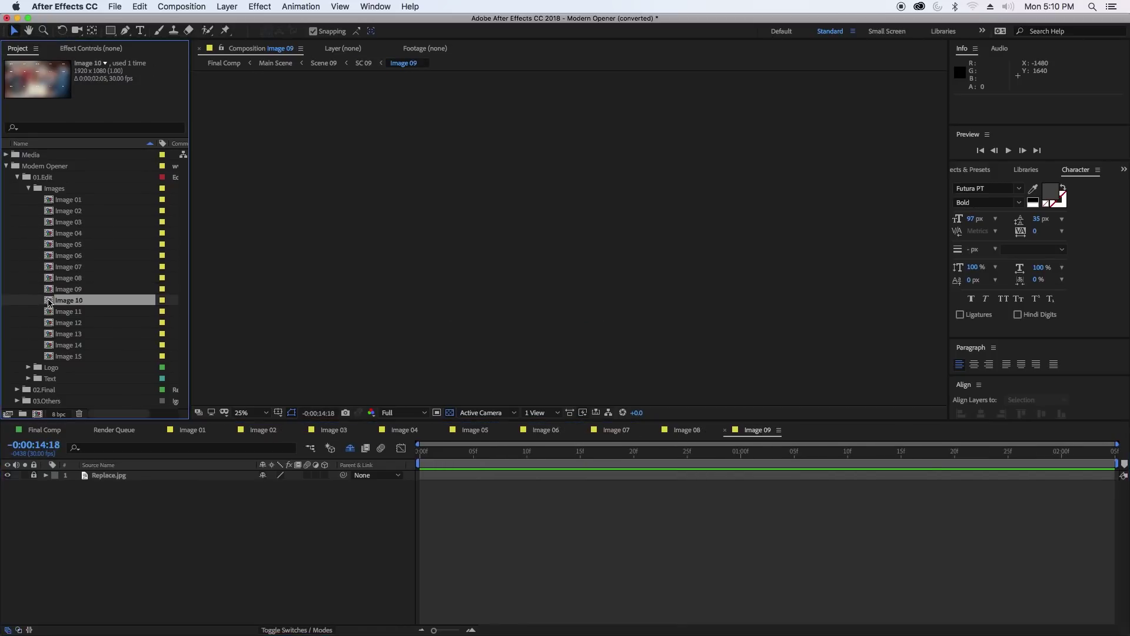
pyautogui.doubleClick(49, 312)
pyautogui.doubleClick(49, 323)
pyautogui.doubleClick(49, 334)
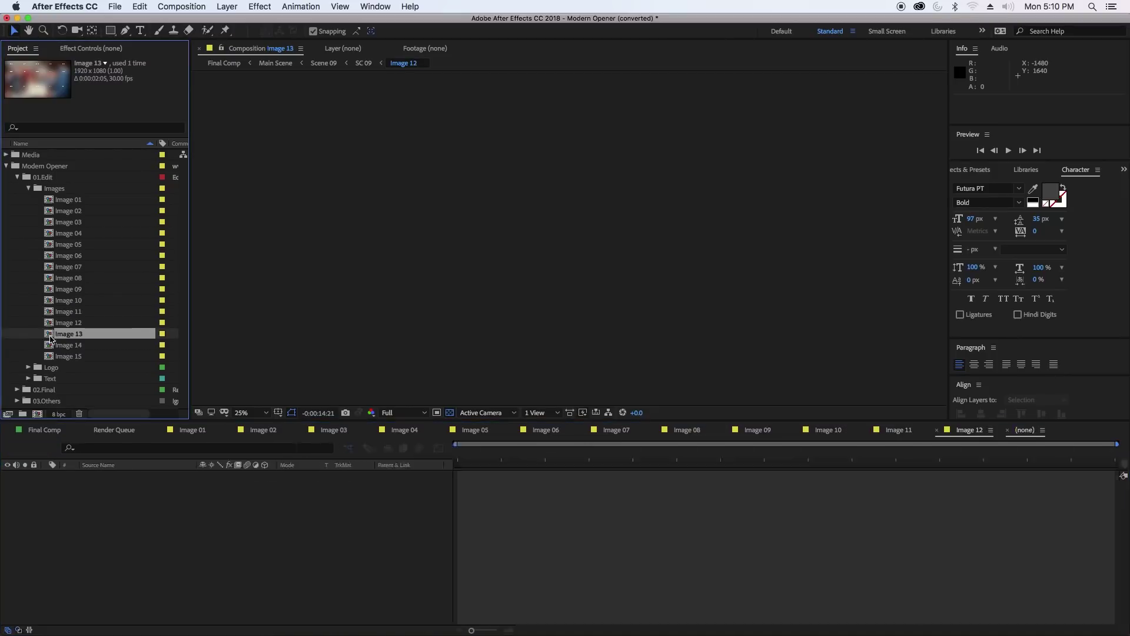
pyautogui.click(50, 345)
pyautogui.doubleClick(51, 346)
pyautogui.doubleClick(50, 357)
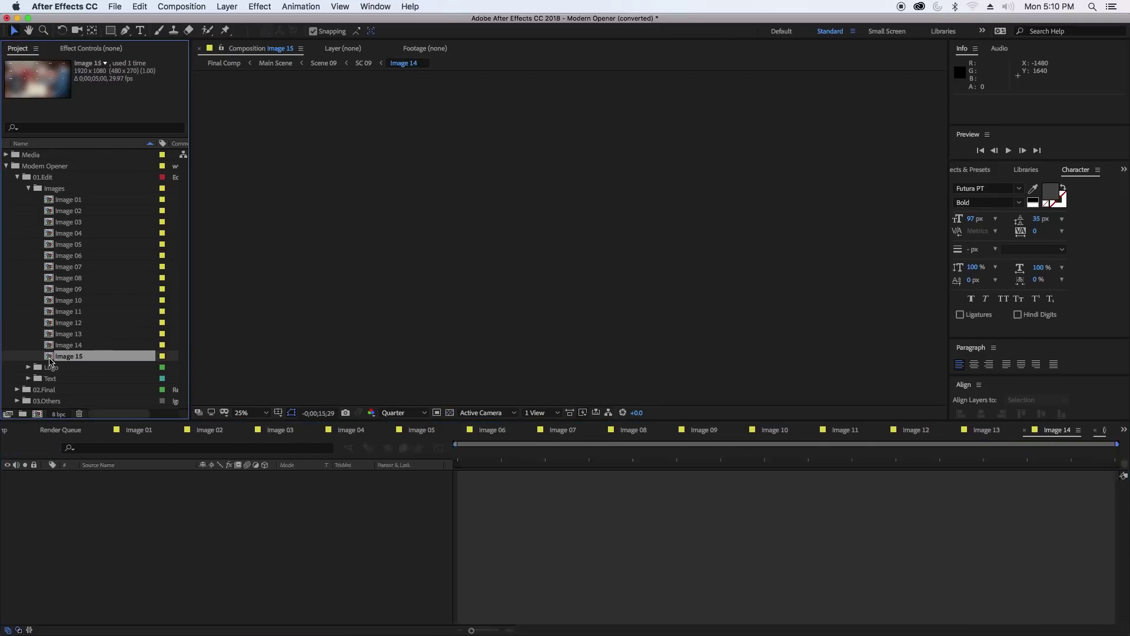
# Place 5a9903a59bcb17043c9d208c.mov above Replace.jpg in the Image 02 composition and scale it to 55%.
pyautogui.click(162, 434)
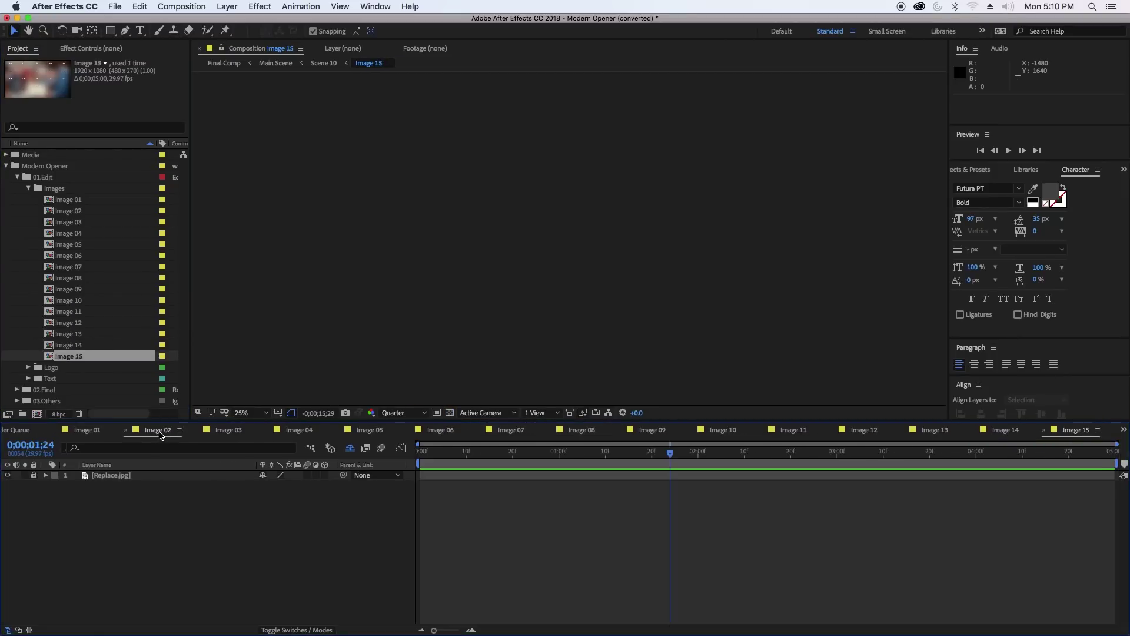
pyautogui.click(6, 155)
pyautogui.moveTo(30, 180); pyautogui.dragTo(125, 475)
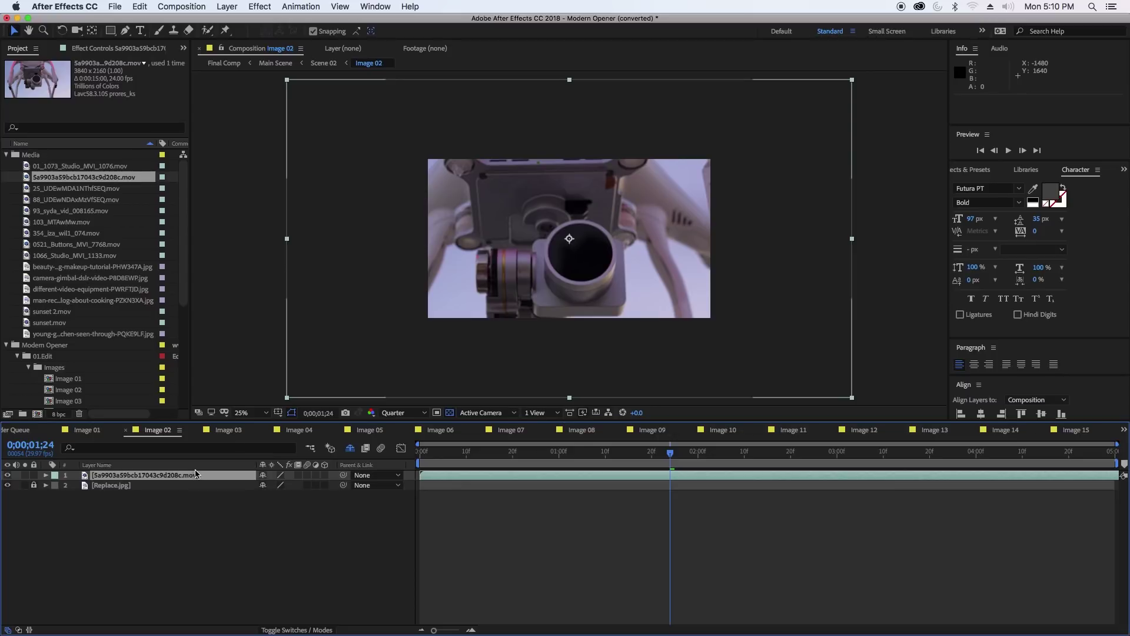
pyautogui.press('s')
pyautogui.moveTo(272, 485); pyautogui.dragTo(242, 485)
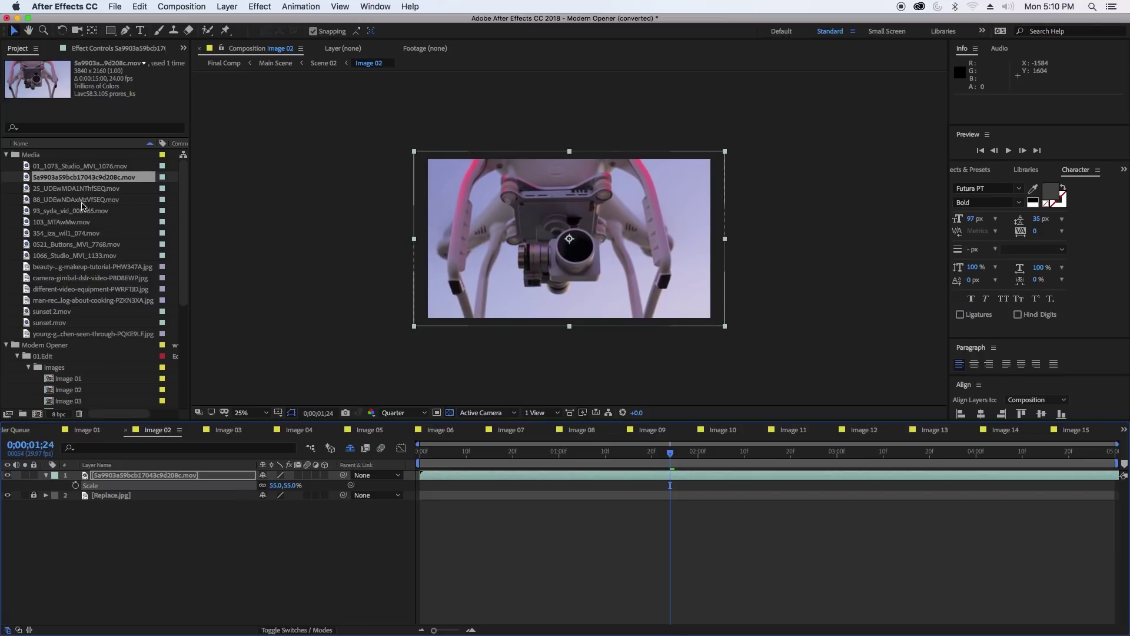
# Place 25_UDEwMDA1NThfSEQ.mov above Replace.jpg in the Image 03 composition.
pyautogui.click(225, 428)
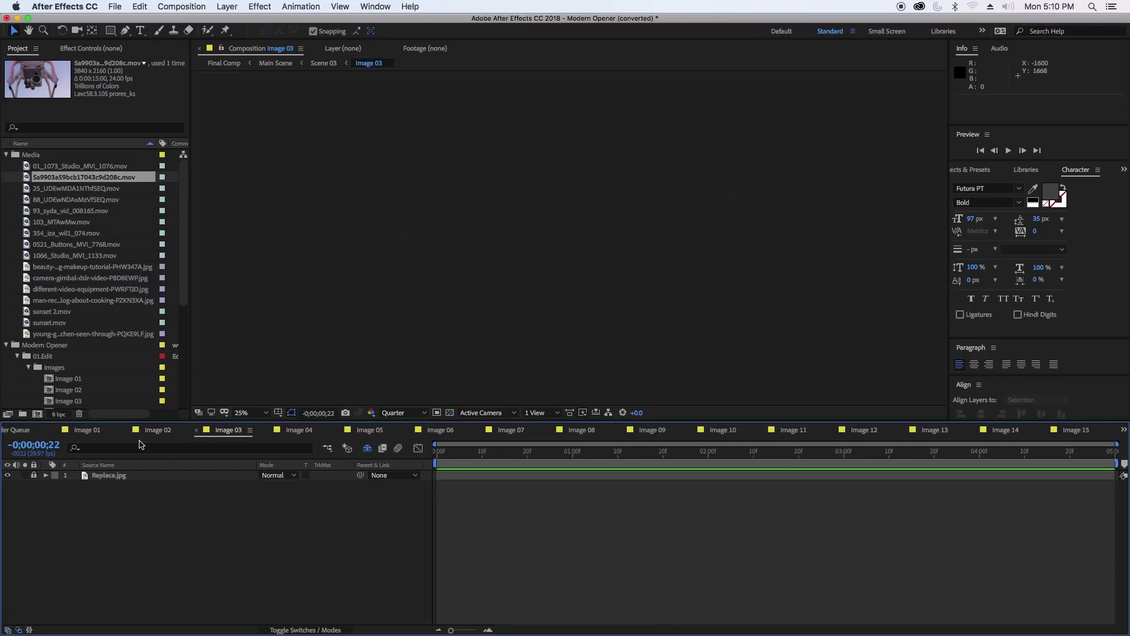
pyautogui.click(30, 188)
pyautogui.moveTo(30, 188); pyautogui.dragTo(139, 477)
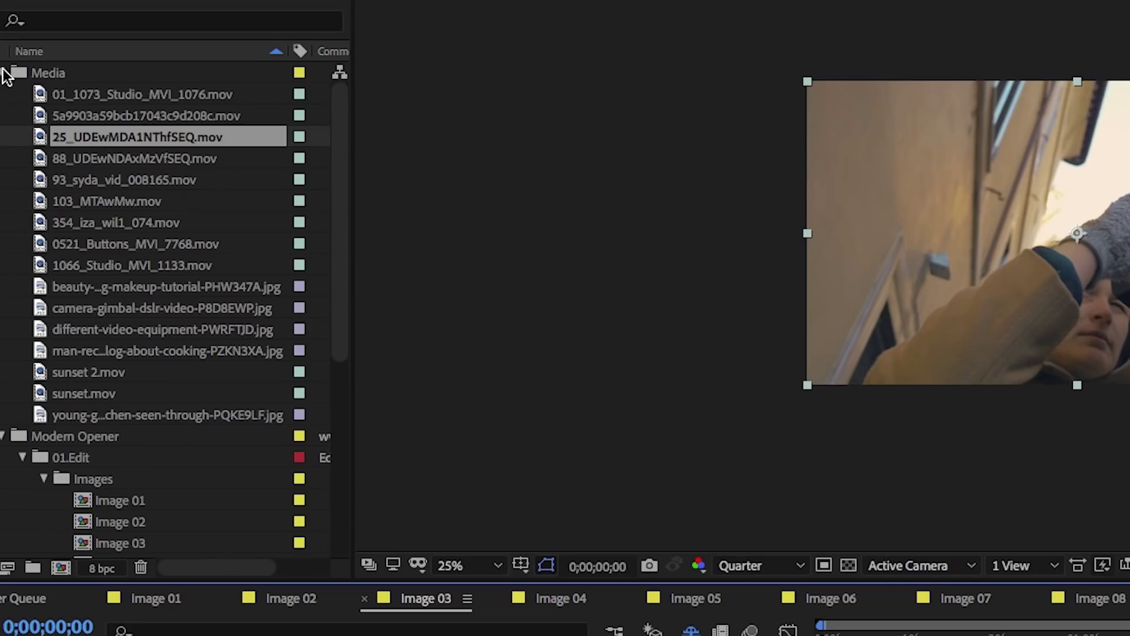
# Collapse the Media and Images folders and expand the Text folder in 01.Edit.
pyautogui.click(6, 155)
pyautogui.click(41, 138)
pyautogui.click(43, 181)
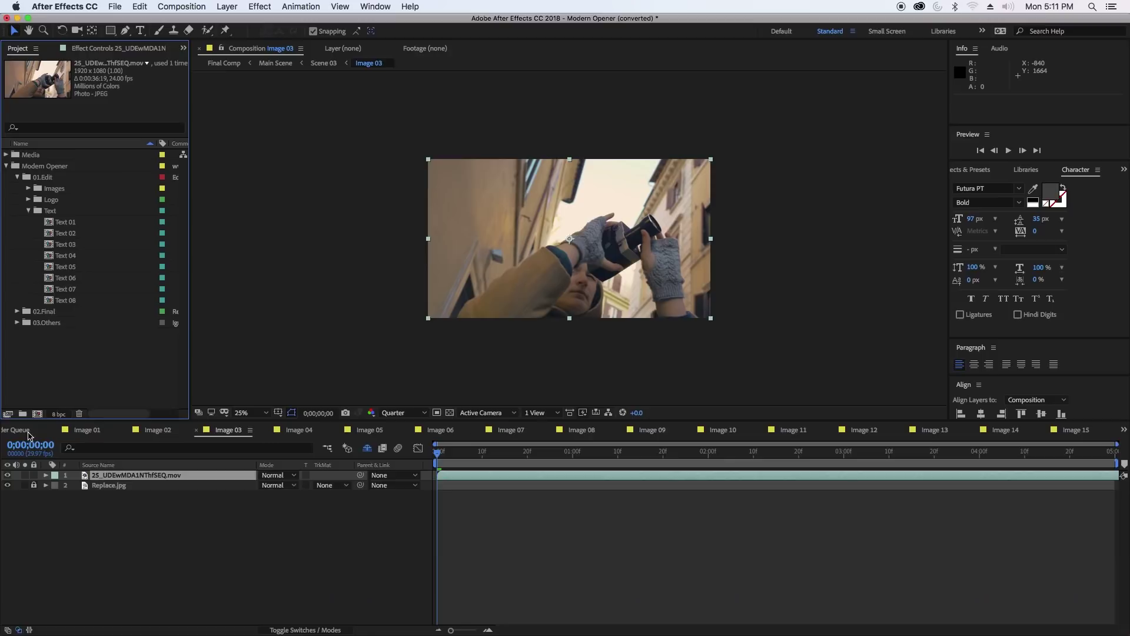
# Check the opening frames of Final Comp for the first titles.
pyautogui.click(28, 435)
pyautogui.click(20, 434)
pyautogui.click(428, 452)
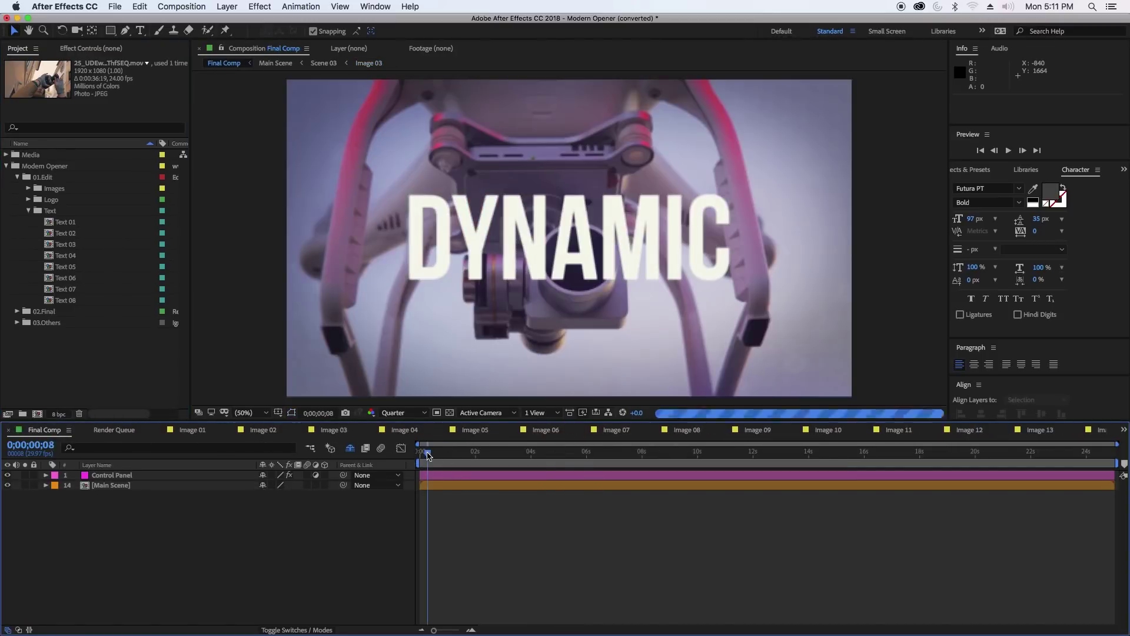
pyautogui.click(424, 452)
# Open the Text 01 composition and replace its title text with LEARN.
pyautogui.doubleClick(65, 221)
pyautogui.moveTo(420, 452); pyautogui.dragTo(530, 452)
pyautogui.click(94, 485)
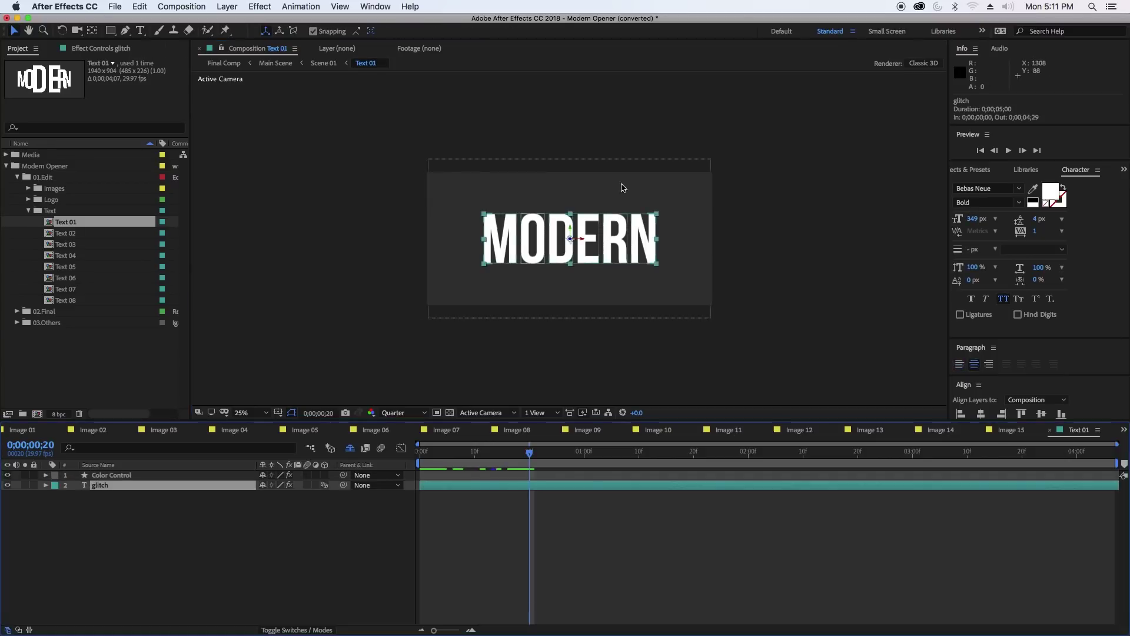
pyautogui.doubleClick(570, 238)
pyautogui.write('LEARN')
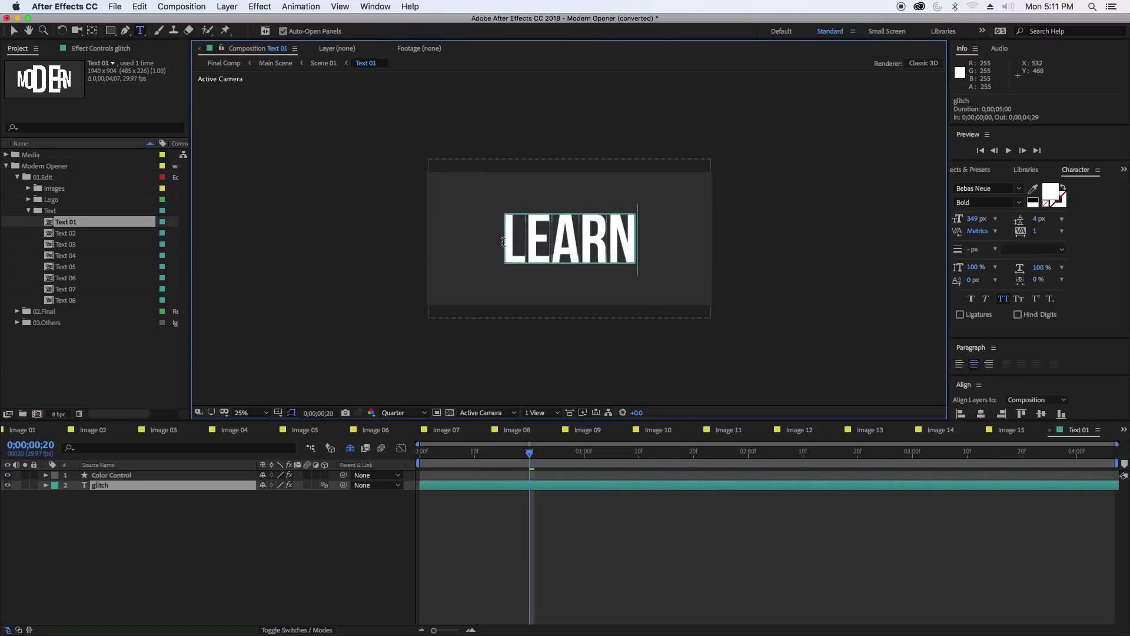
# Replace the title in the Text 02 composition with PROFESSIONAL and set its font size to 236 px.
pyautogui.doubleClick(51, 233)
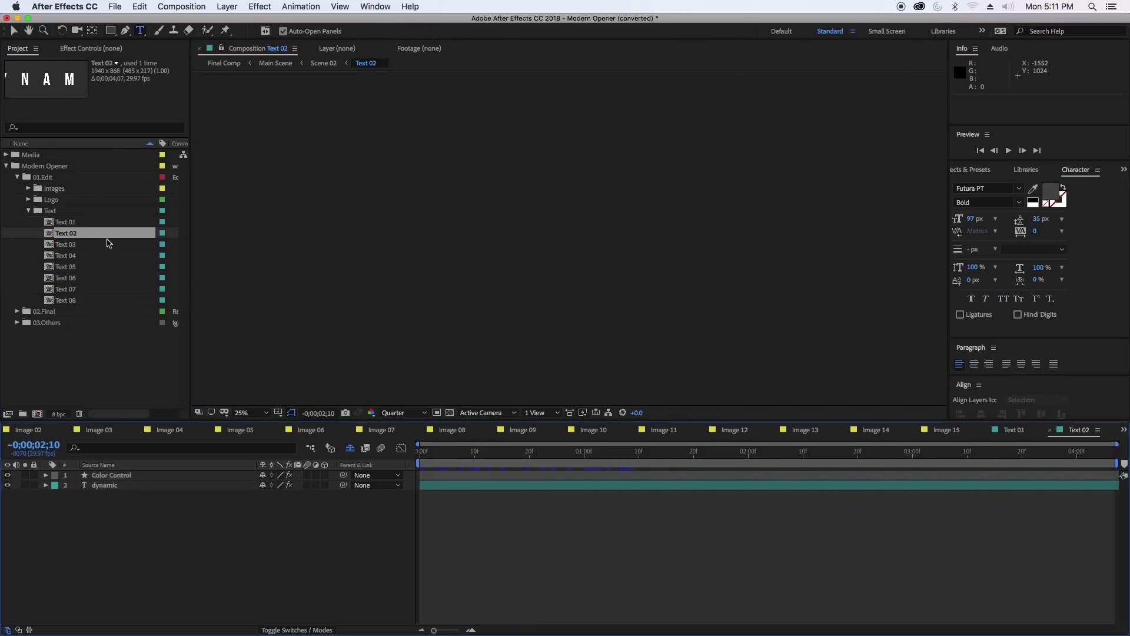
pyautogui.moveTo(471, 455); pyautogui.dragTo(589, 452)
pyautogui.doubleClick(525, 239)
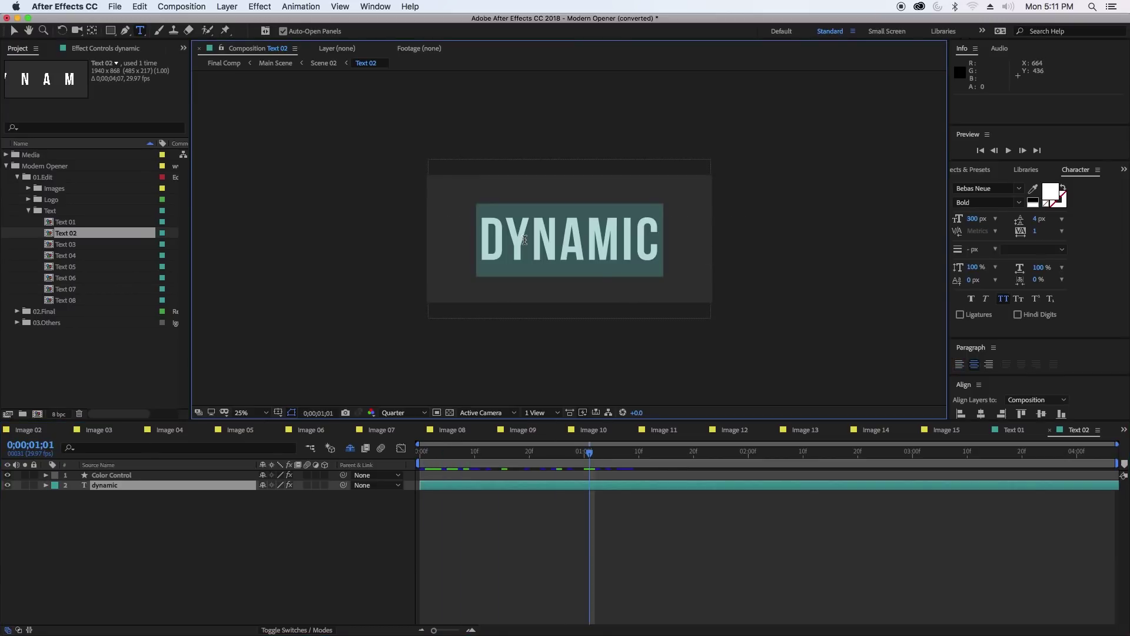
pyautogui.write('PROFESSIONAL')
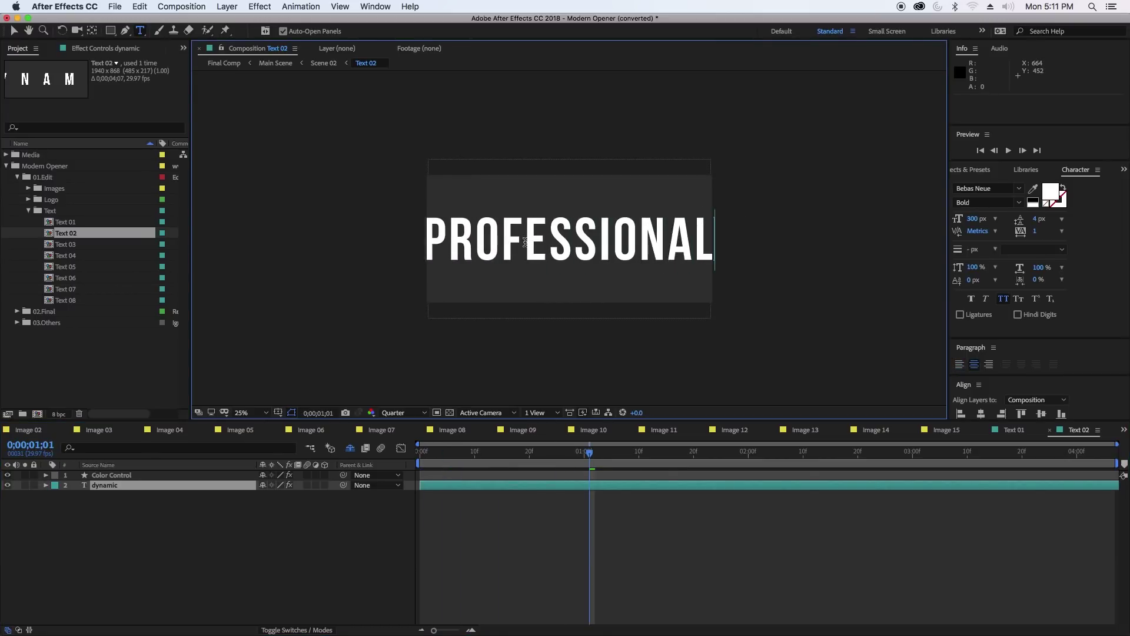
pyautogui.press('super+a')
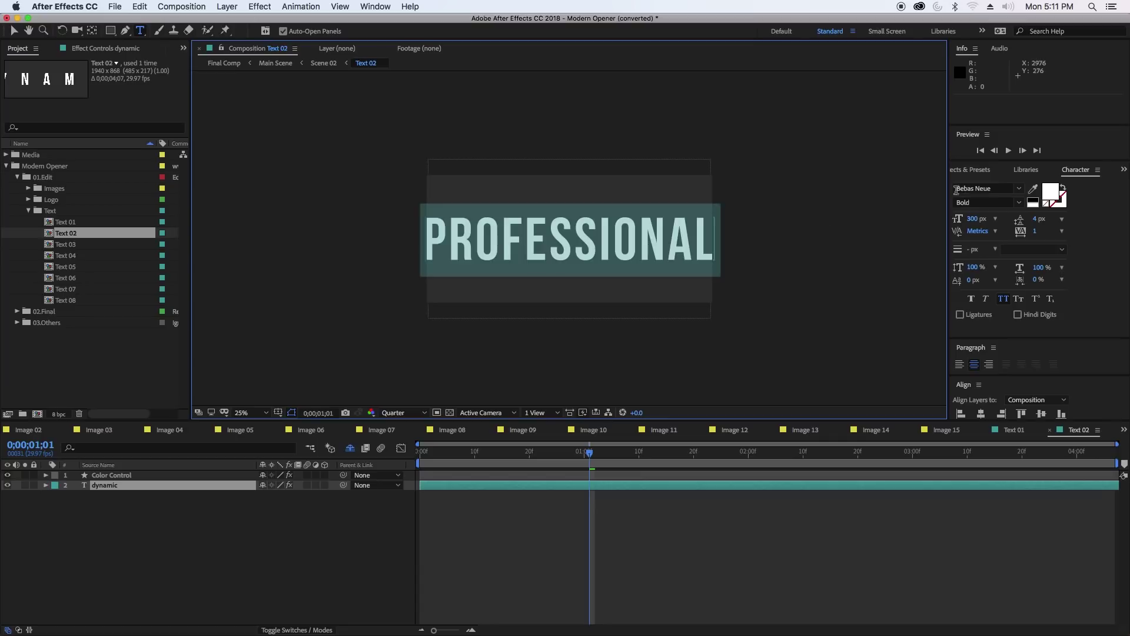
pyautogui.moveTo(972, 219); pyautogui.dragTo(887, 247)
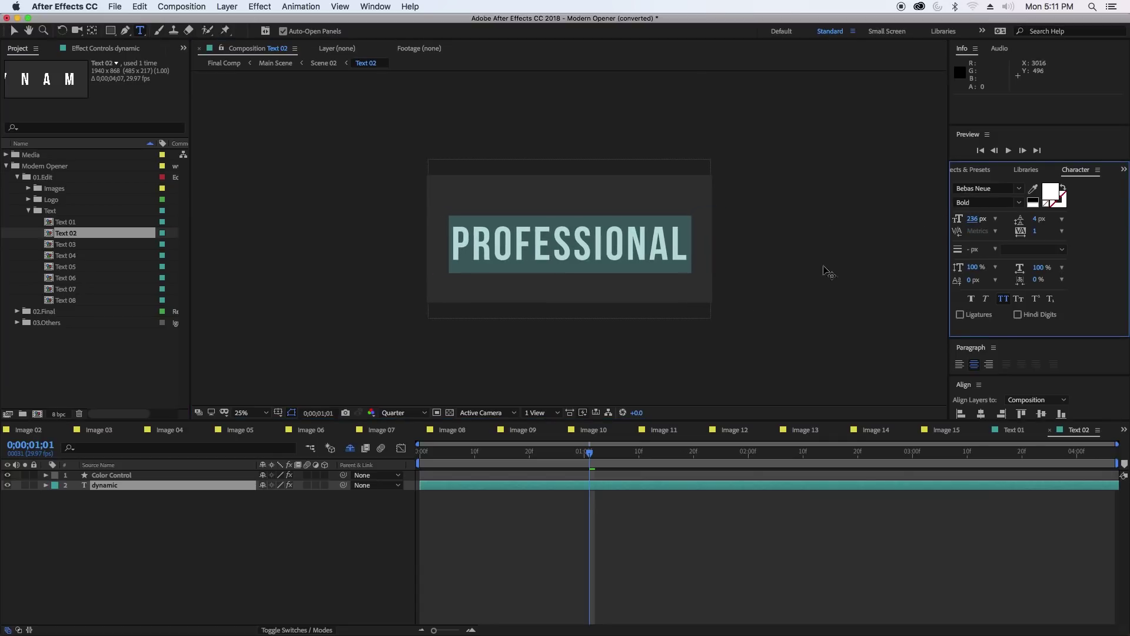
pyautogui.moveTo(442, 452); pyautogui.dragTo(600, 453)
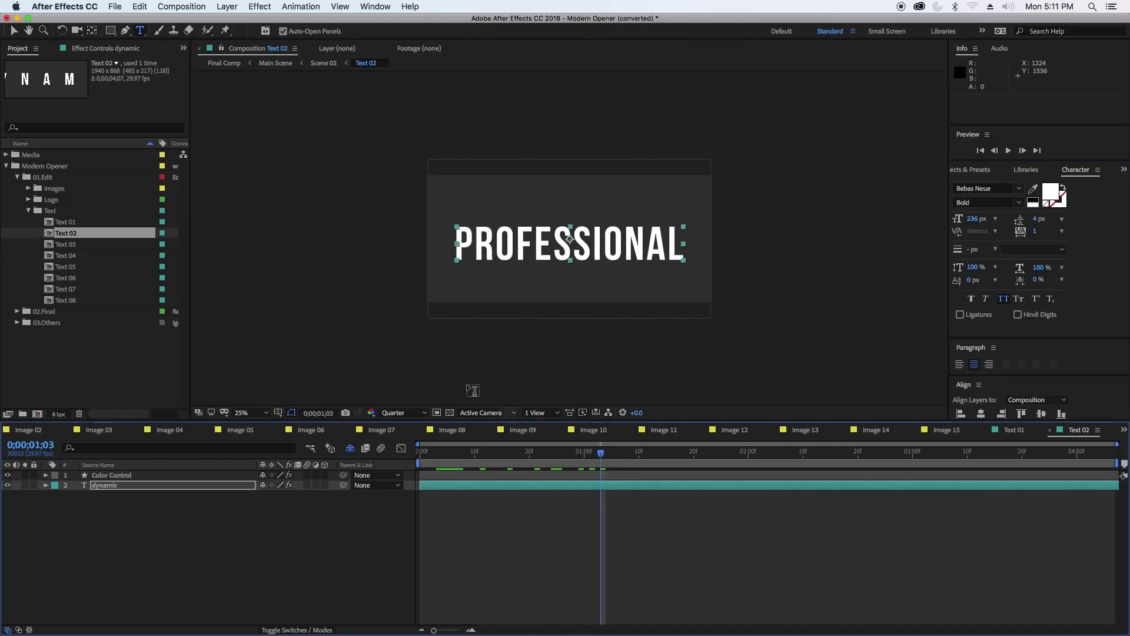
# Open the Logo composition from the Logo folder in 01.Edit and delete its envato_white layer.
pyautogui.click(28, 210)
pyautogui.click(28, 199)
pyautogui.doubleClick(61, 210)
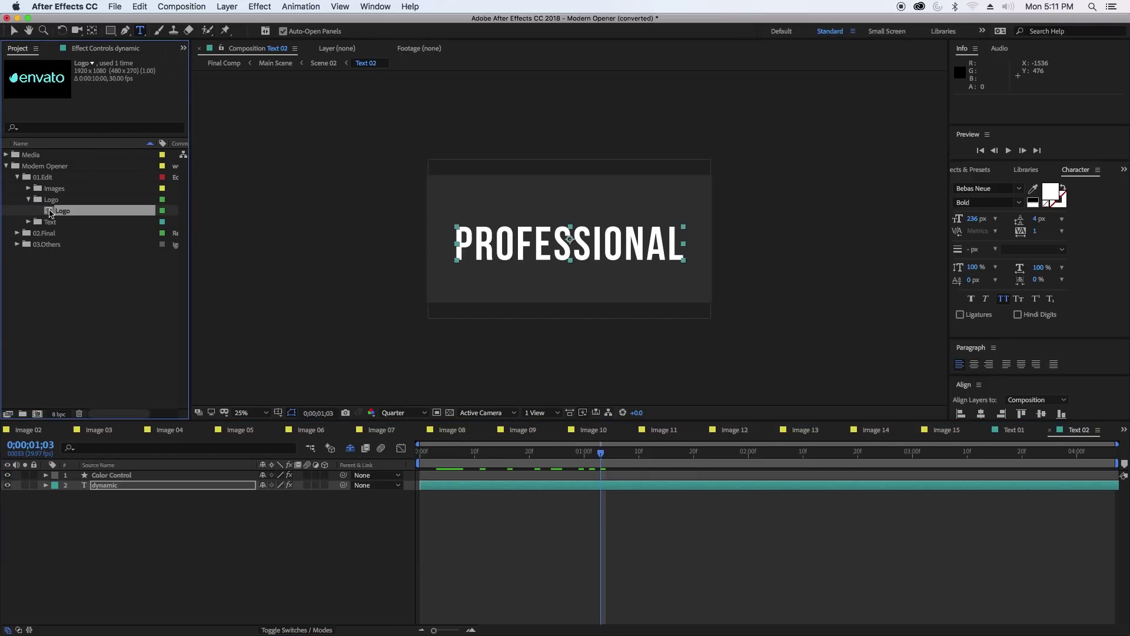
pyautogui.moveTo(471, 452); pyautogui.dragTo(686, 452)
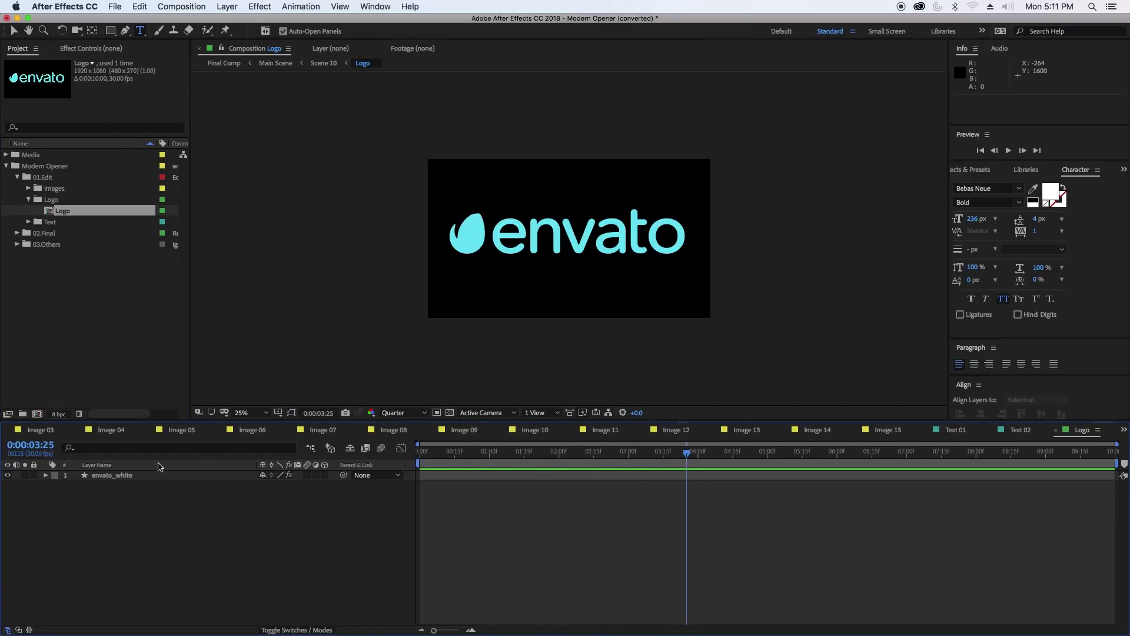
pyautogui.click(113, 477)
pyautogui.press('Return')
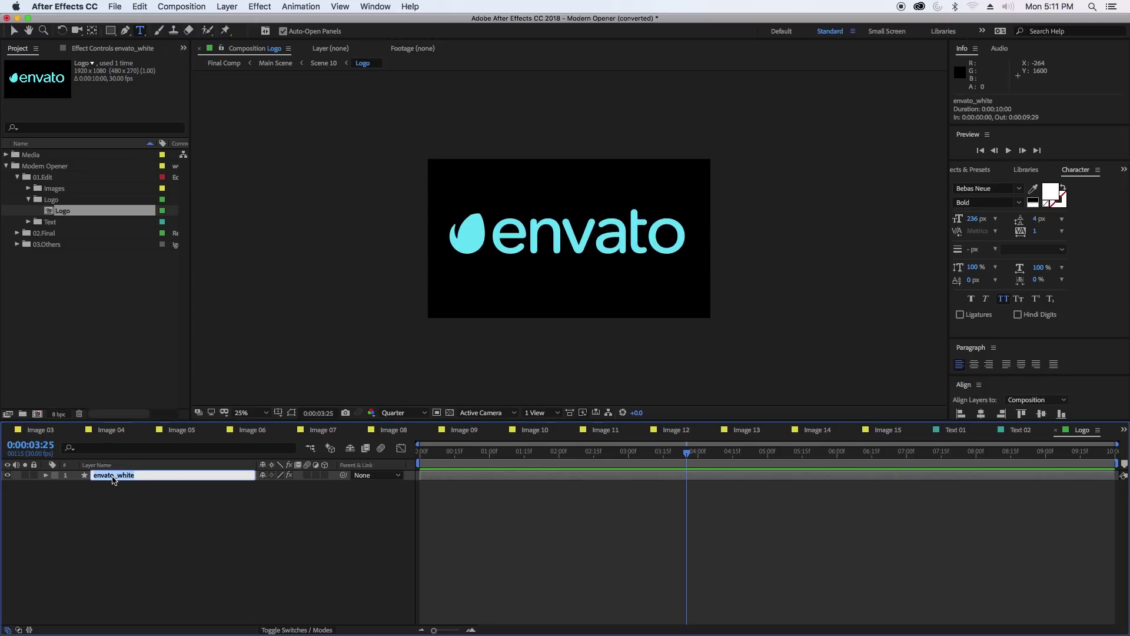
pyautogui.press('Escape')
pyautogui.press('Delete')
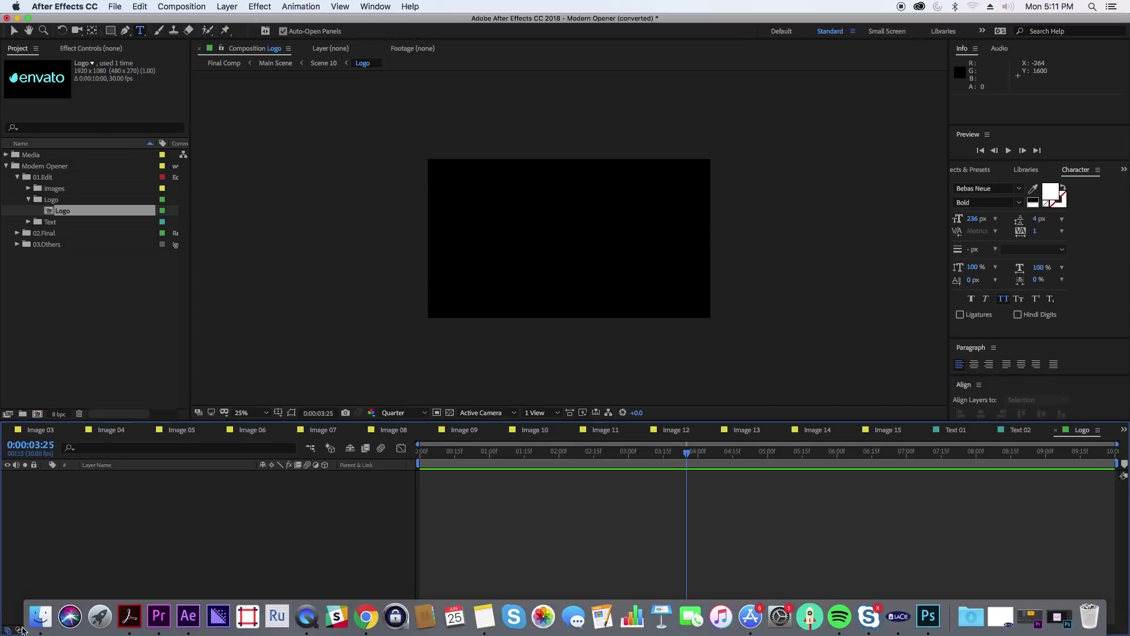
# Import gal-logo.jpg from Finder into the project and place it as a layer in the Logo composition.
pyautogui.click(27, 621)
pyautogui.click(480, 237)
pyautogui.moveTo(480, 244); pyautogui.dragTo(71, 280)
pyautogui.moveTo(44, 159); pyautogui.dragTo(103, 505)
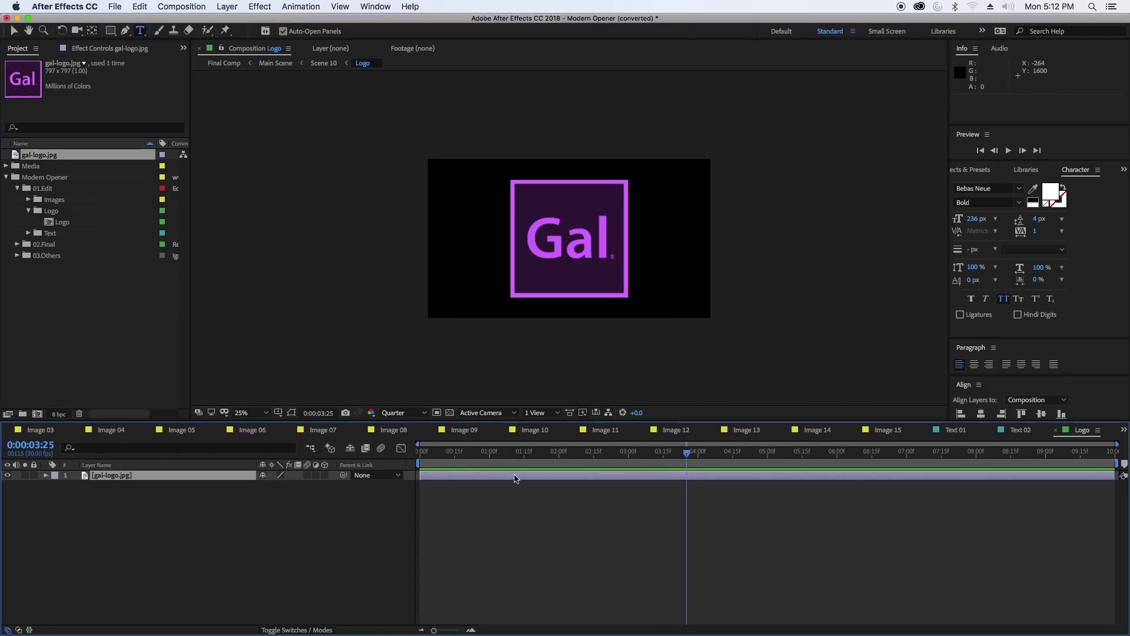
pyautogui.press('s')
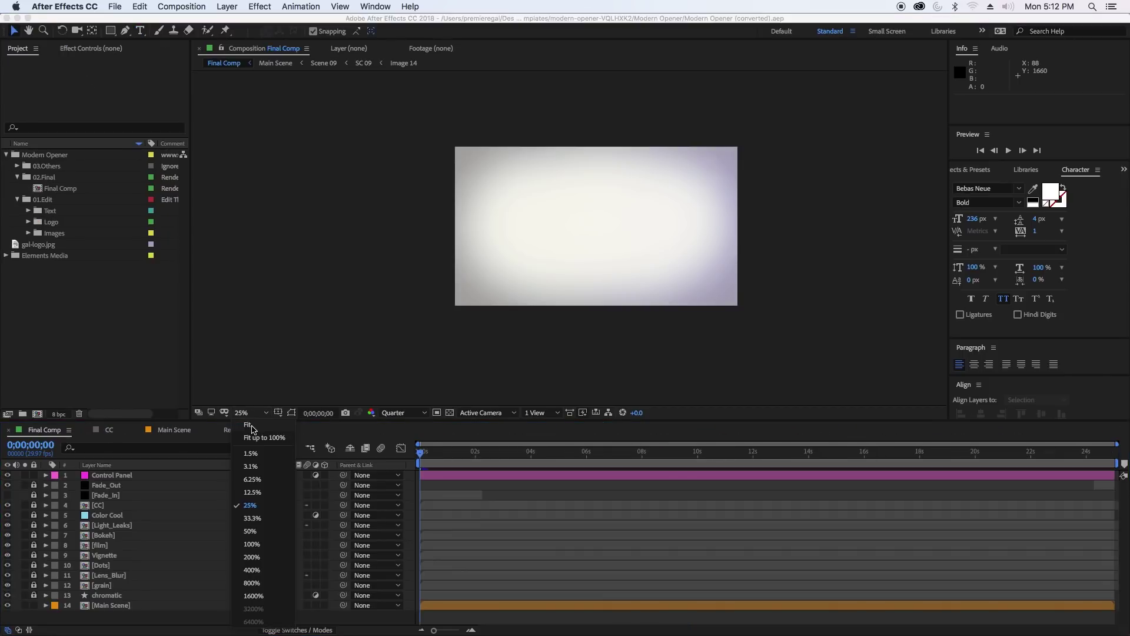
# Fit Final Comp to the viewer and play the opener from the start.
pyautogui.click(251, 427)
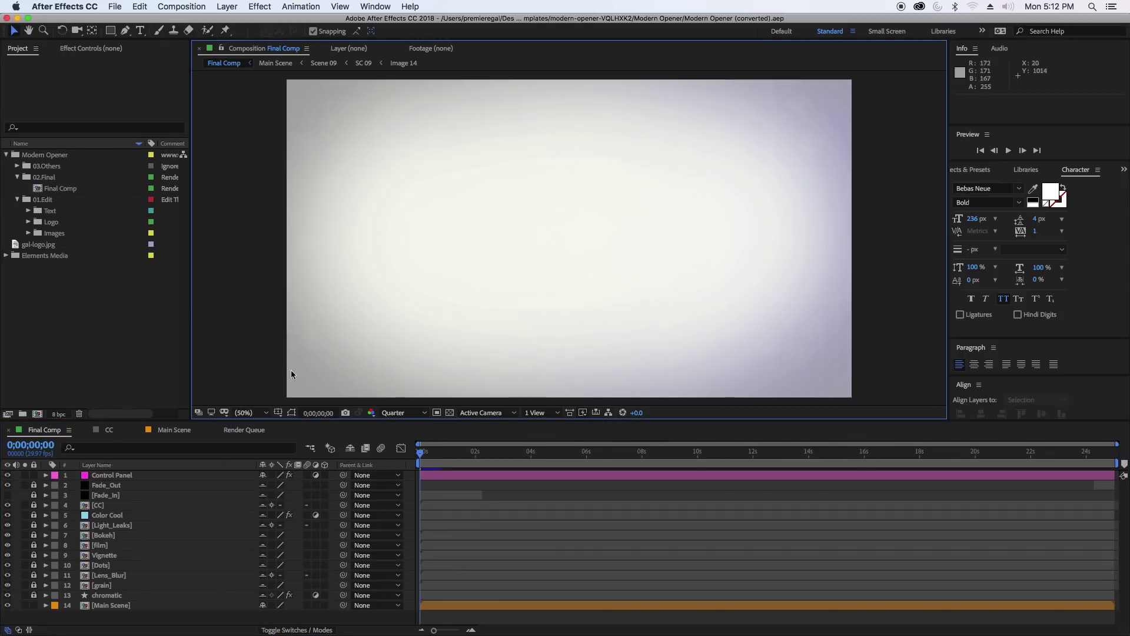
pyautogui.press('space')
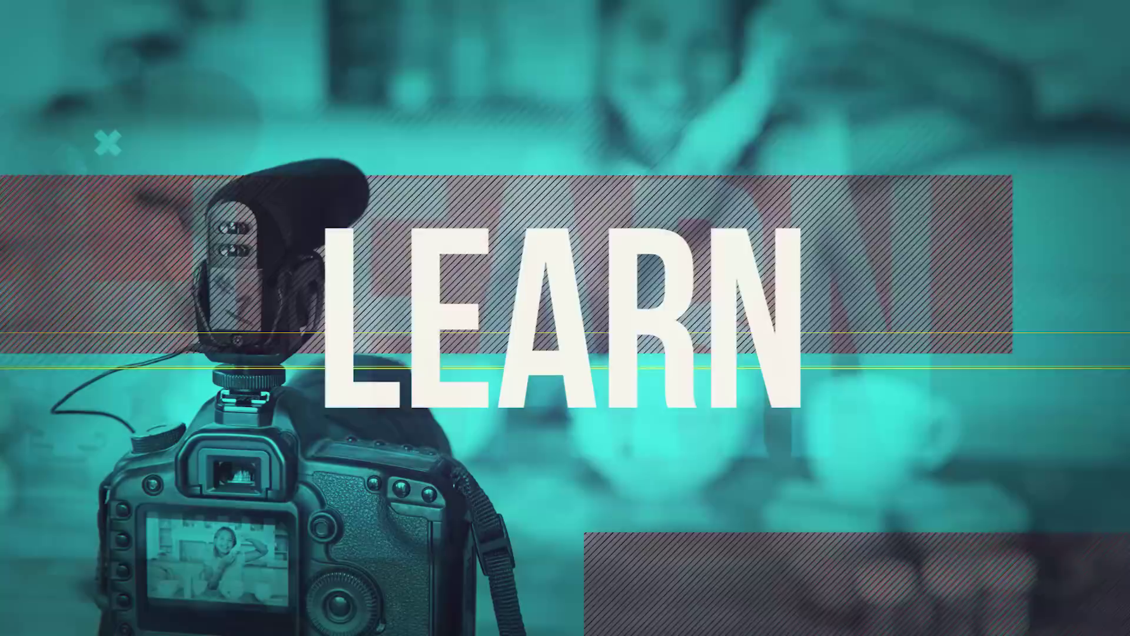